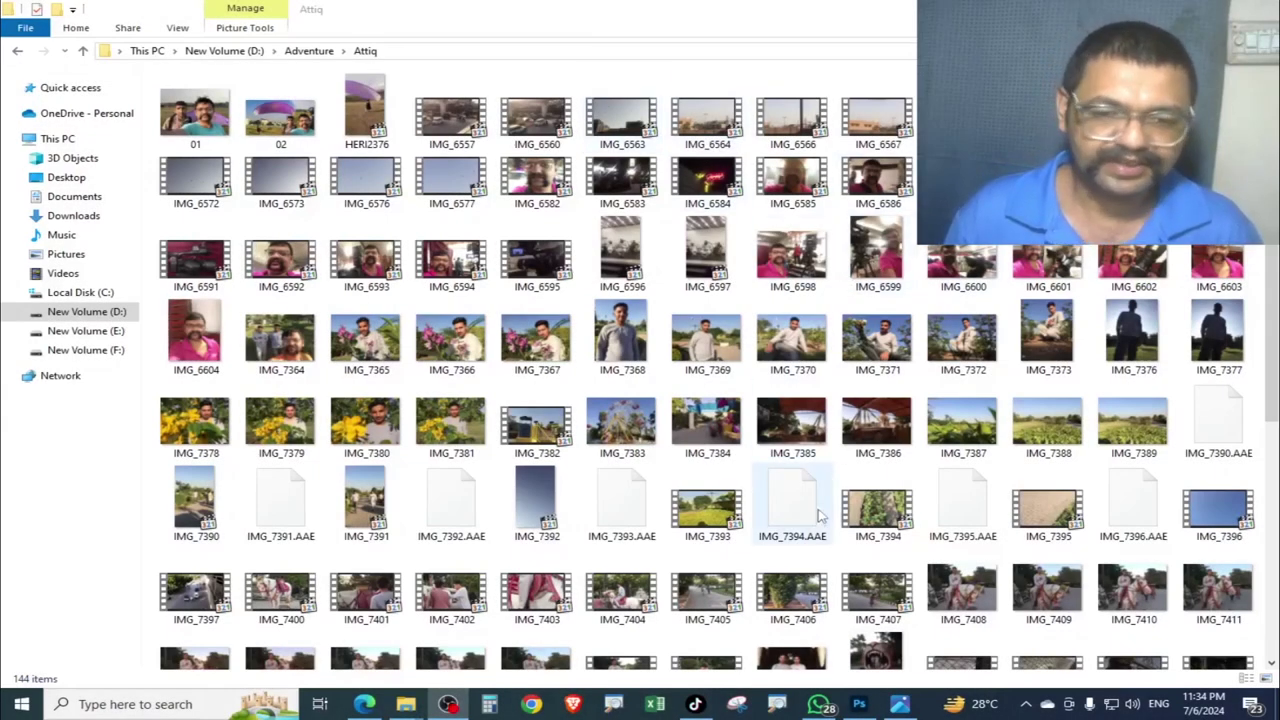
# Create a new white 10 x 10 in, 300 ppi document (3000 x 3000 px) and fit it in view.
pyautogui.click(859, 704)
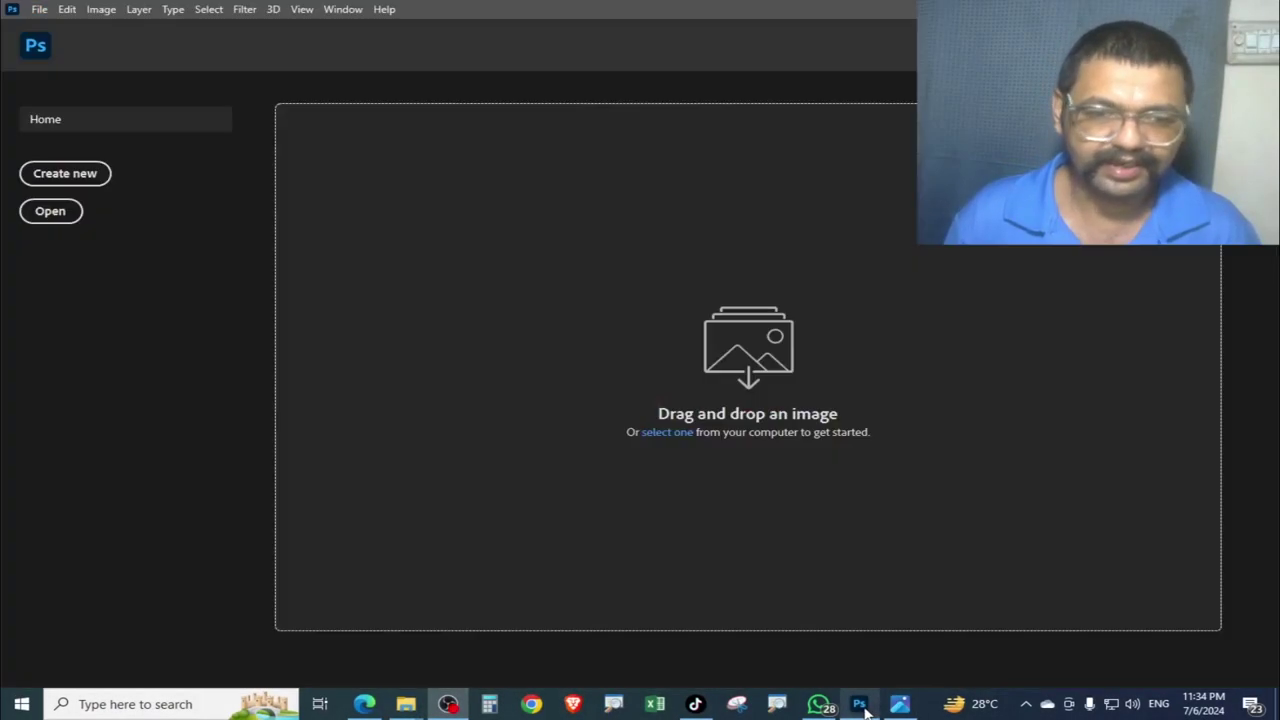
pyautogui.click(65, 174)
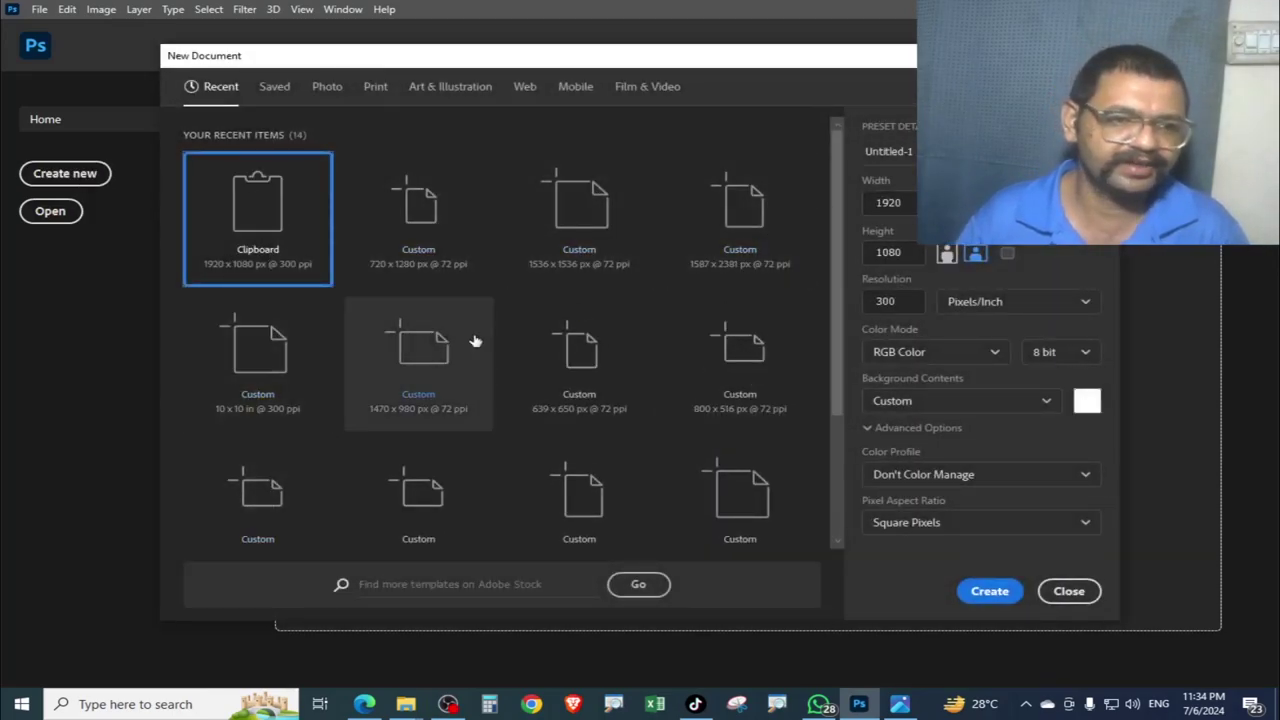
pyautogui.click(278, 347)
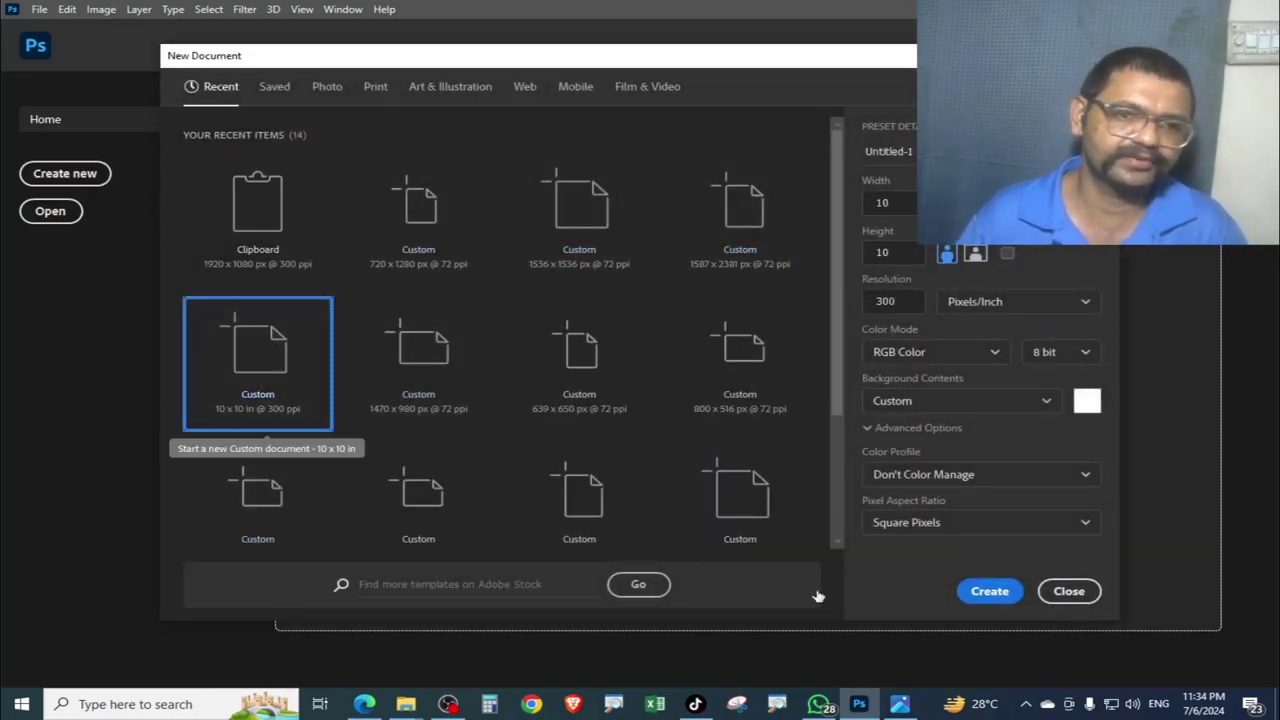
pyautogui.click(989, 591)
pyautogui.hotkey('ctrl', '0')
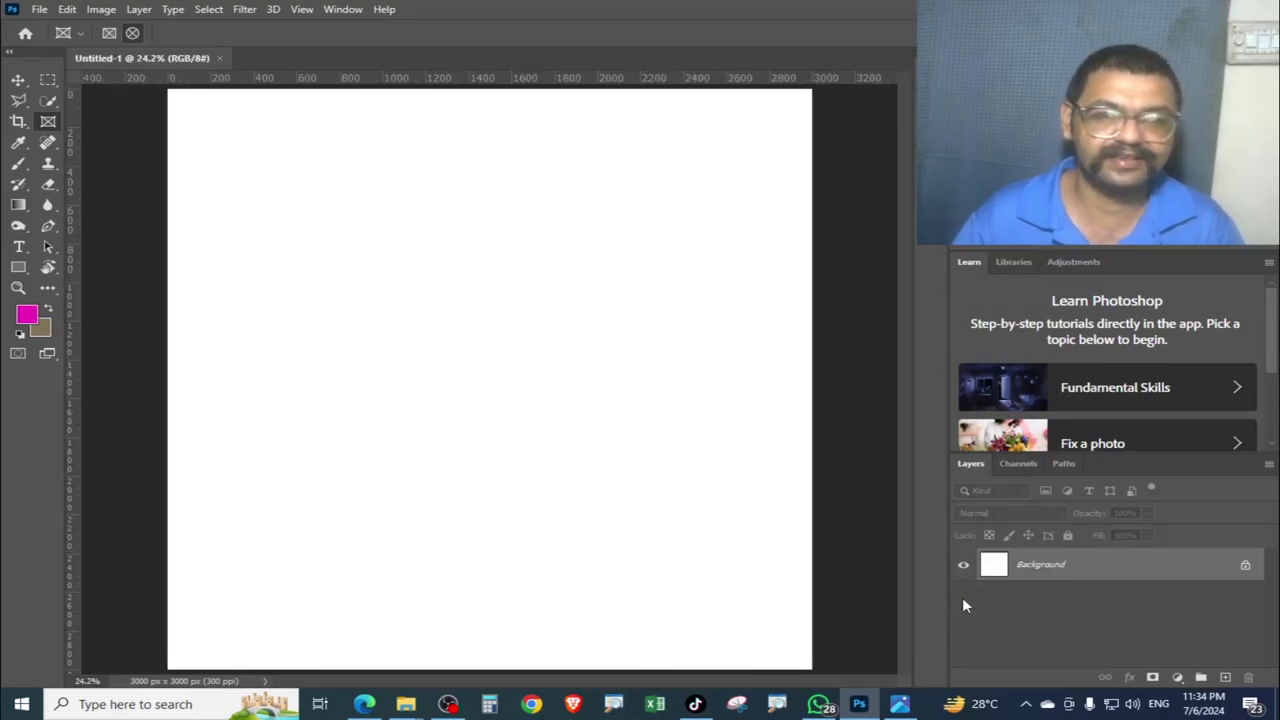
pyautogui.moveTo(405, 704)
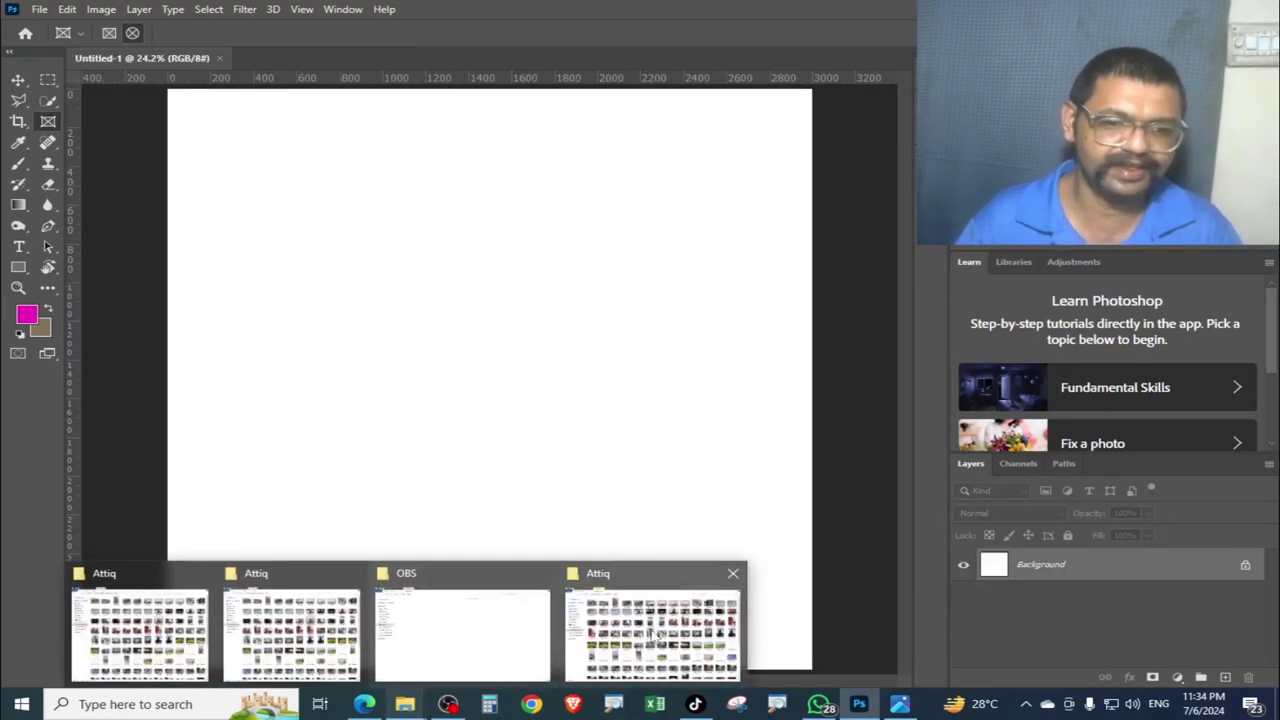
# Place IMG_6601 from the D: drive onto the canvas, scaled down in the top-right.
pyautogui.click(585, 648)
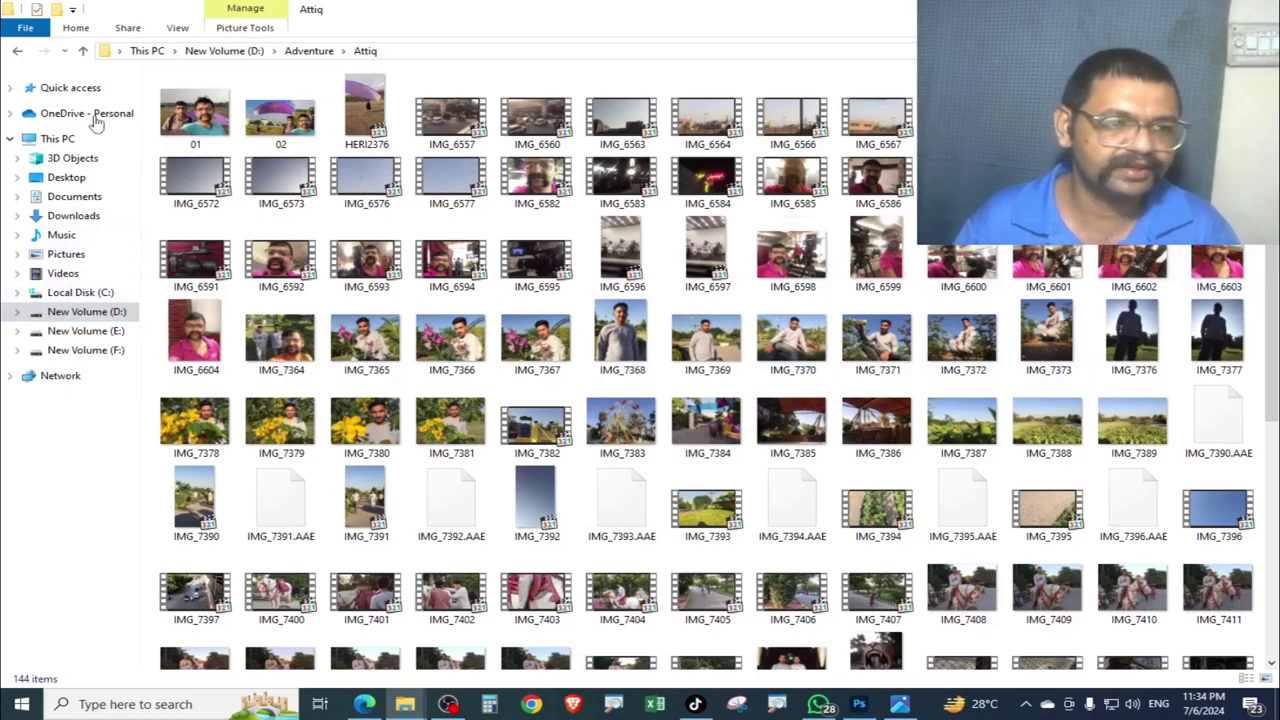
pyautogui.click(83, 51)
pyautogui.click(83, 51)
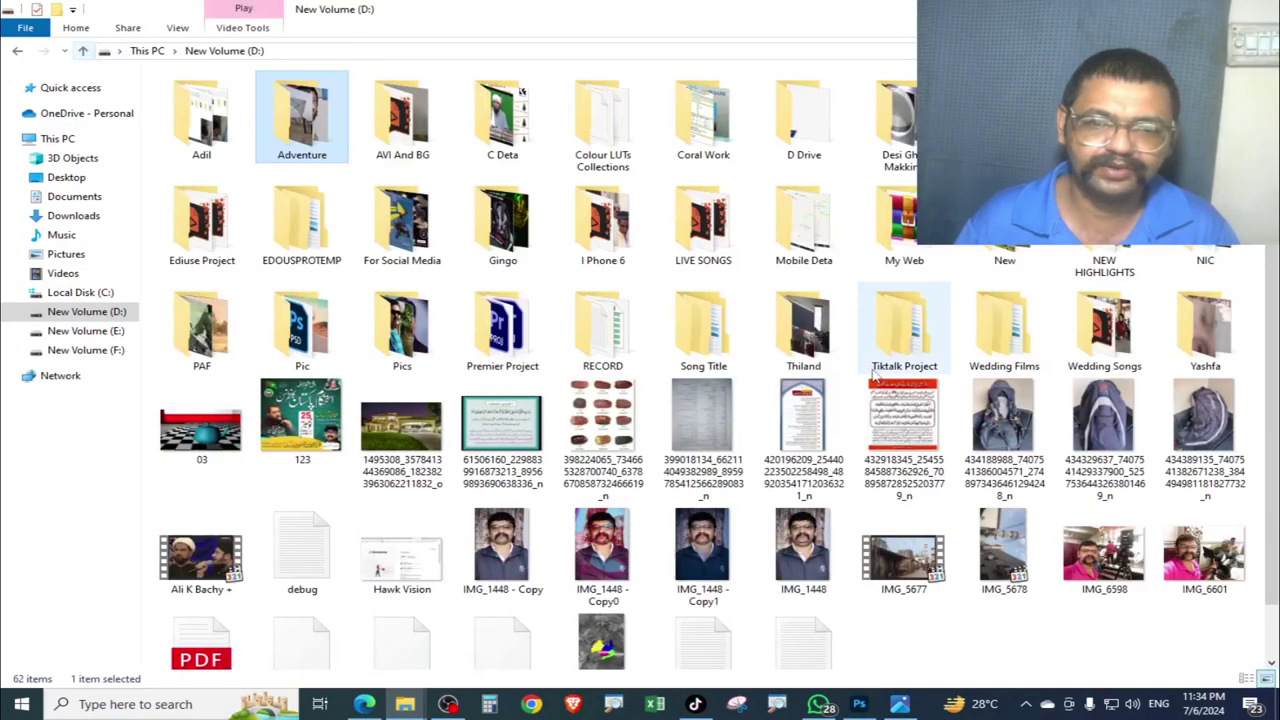
pyautogui.scroll(-1, 600, 450)
pyautogui.click(1200, 495)
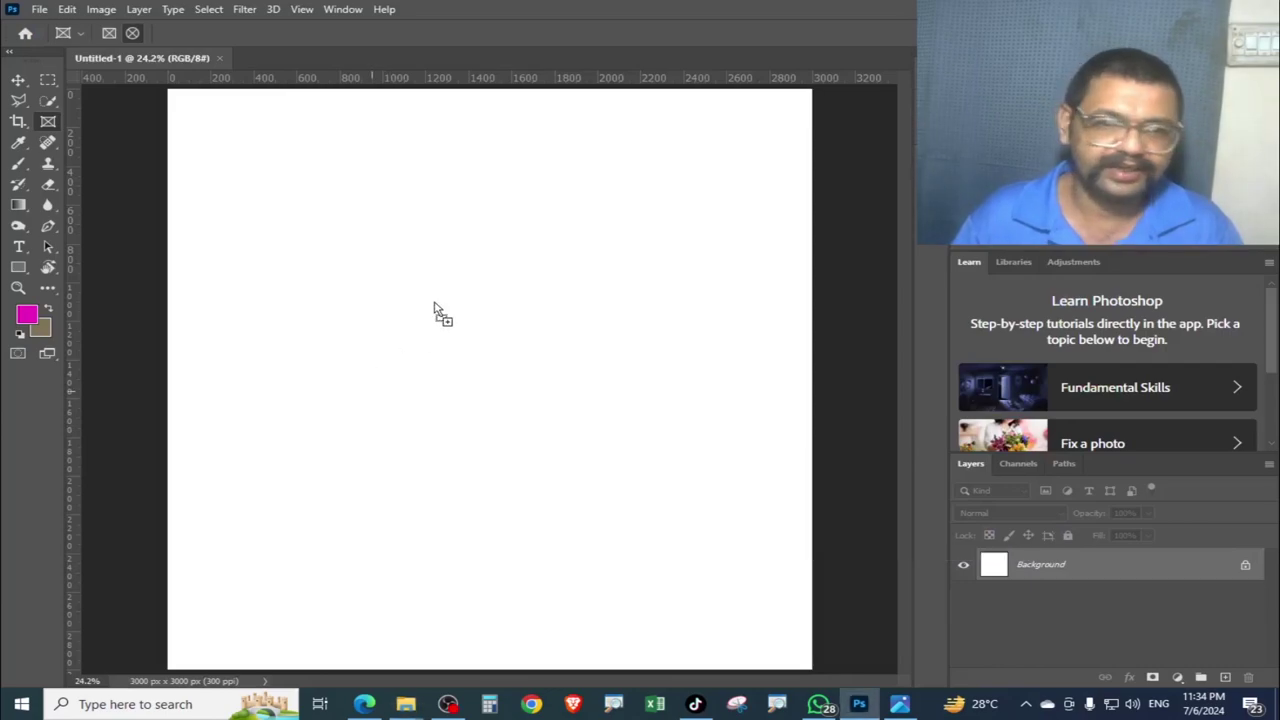
pyautogui.moveTo(1178, 569); pyautogui.dragTo(537, 250)
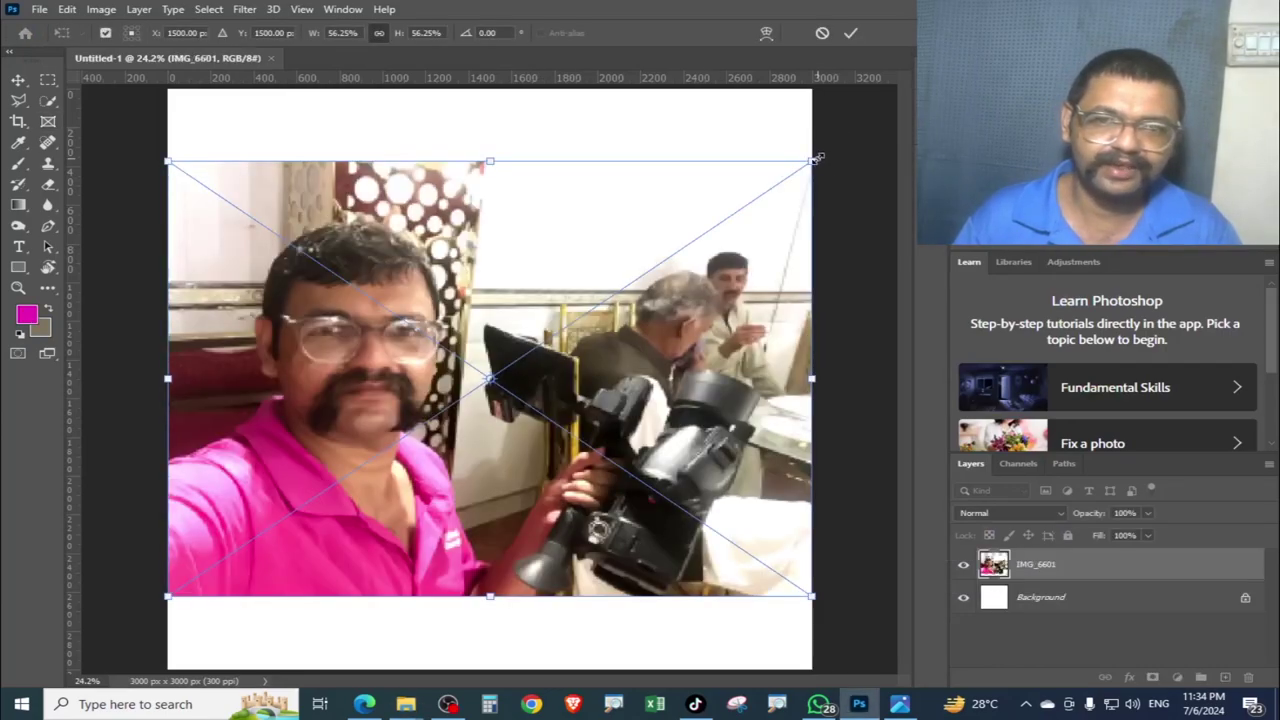
pyautogui.moveTo(817, 157); pyautogui.dragTo(600, 305)
pyautogui.moveTo(580, 485); pyautogui.dragTo(665, 343)
pyautogui.press('Return')
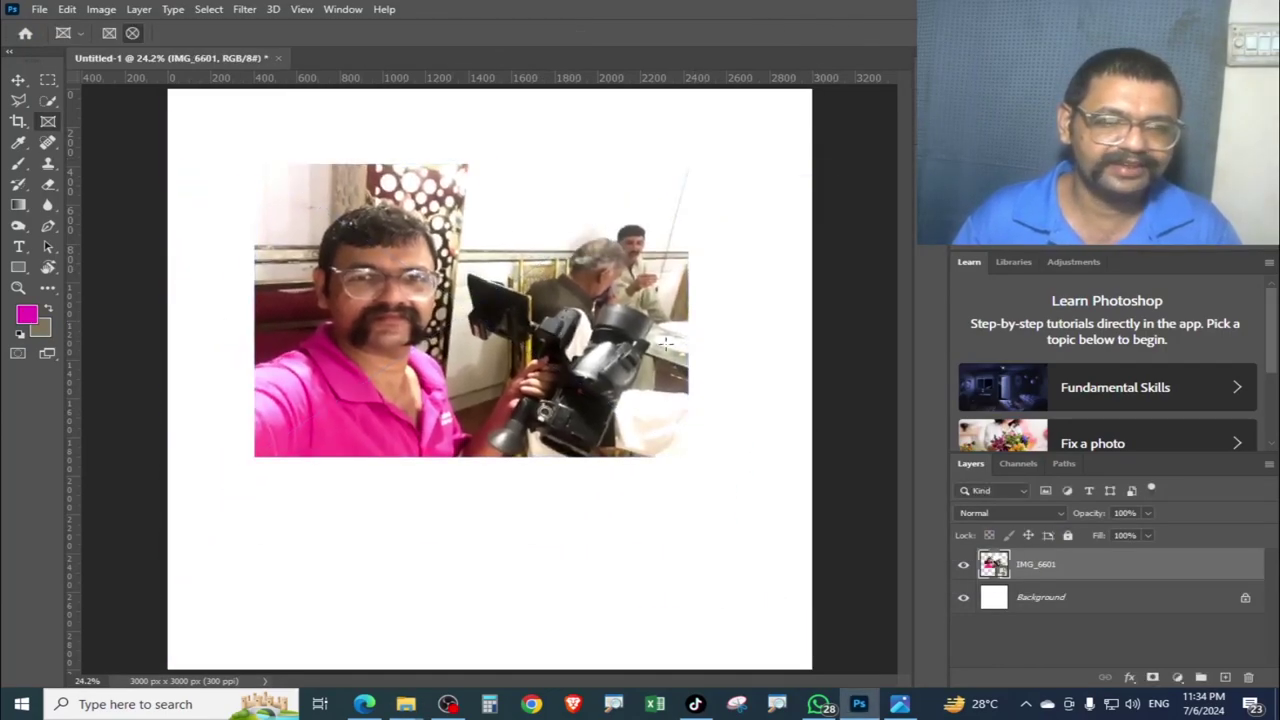
pyautogui.click(18, 80)
pyautogui.moveTo(484, 354); pyautogui.dragTo(576, 308)
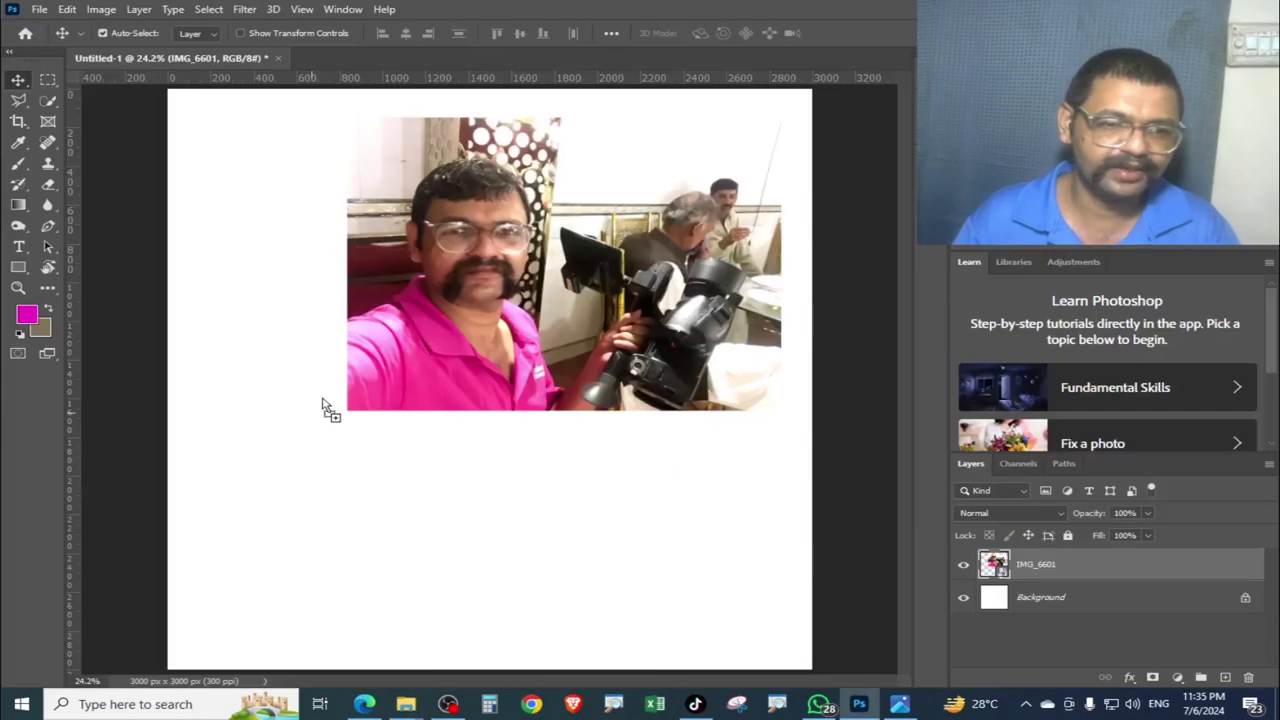
# Place IMG_1448 - Copy1 on the canvas, shrunk and moved to the lower-left.
pyautogui.moveTo(703, 490); pyautogui.dragTo(335, 418)
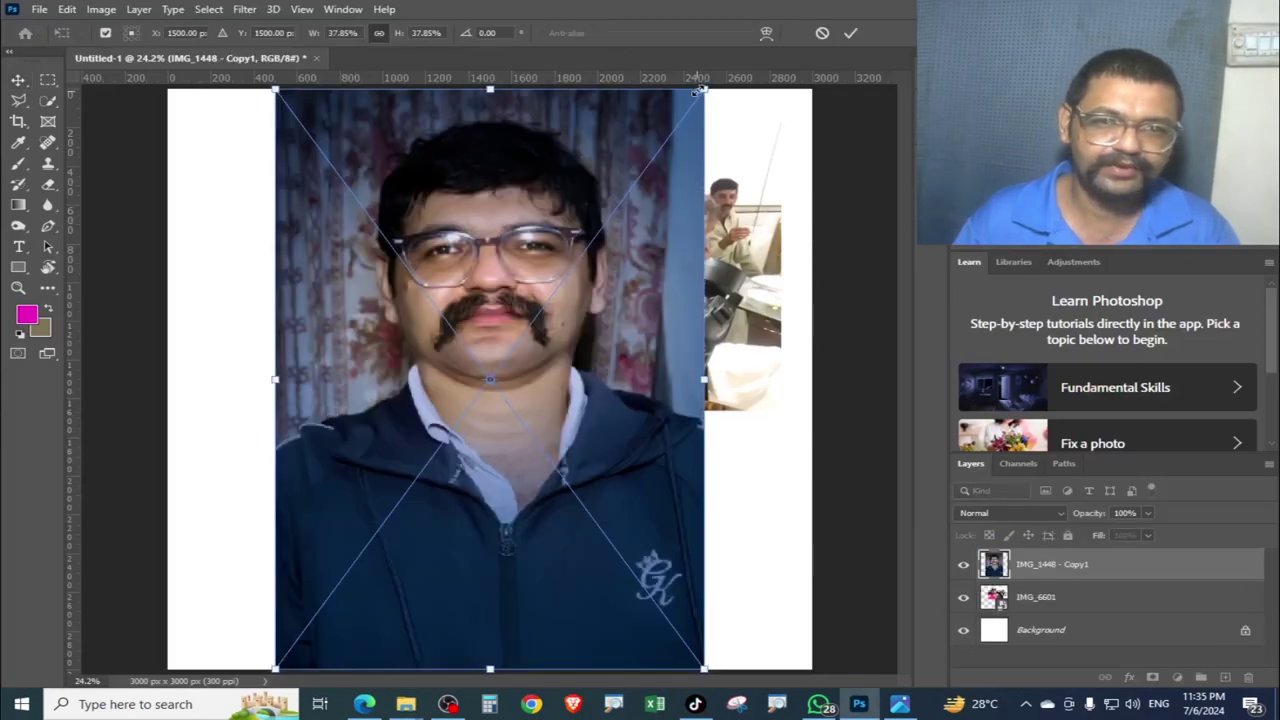
pyautogui.moveTo(698, 90); pyautogui.dragTo(471, 400)
pyautogui.moveTo(384, 483); pyautogui.dragTo(278, 445)
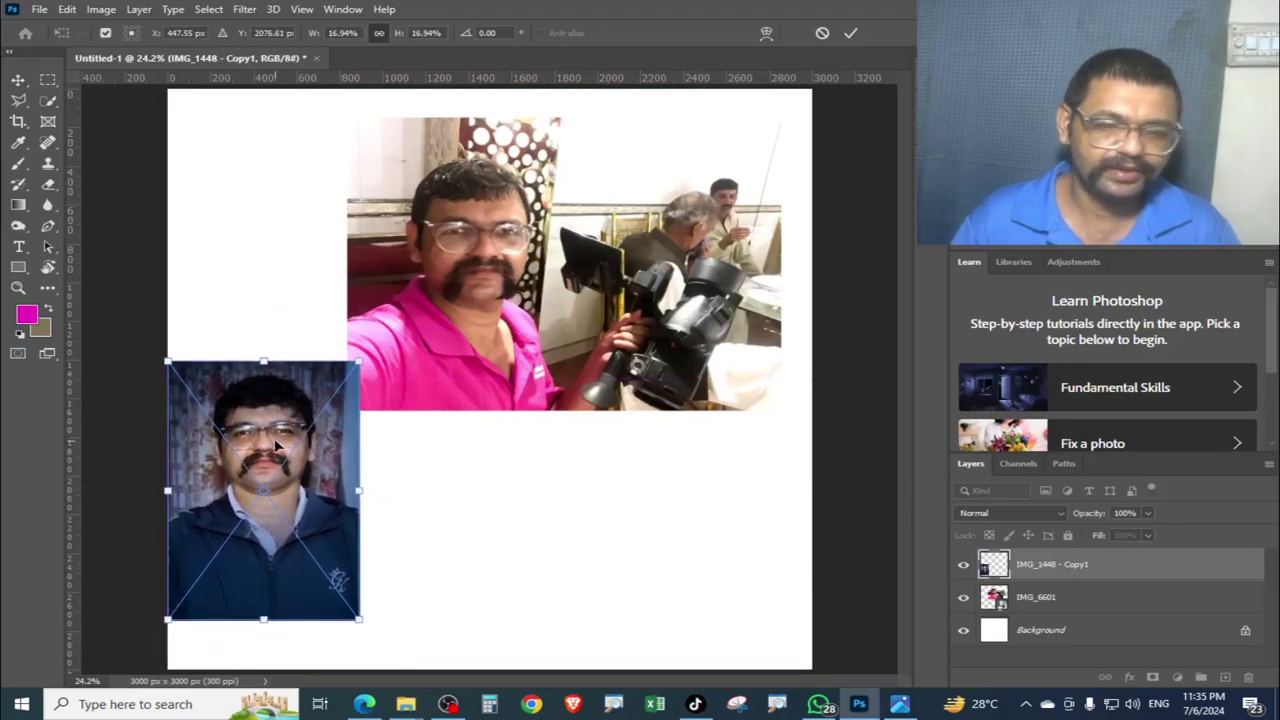
pyautogui.press('Return')
# Place IMG_6598 on the canvas, shrunk and moved to the lower-right.
pyautogui.hotkey('alt', 'Tab')
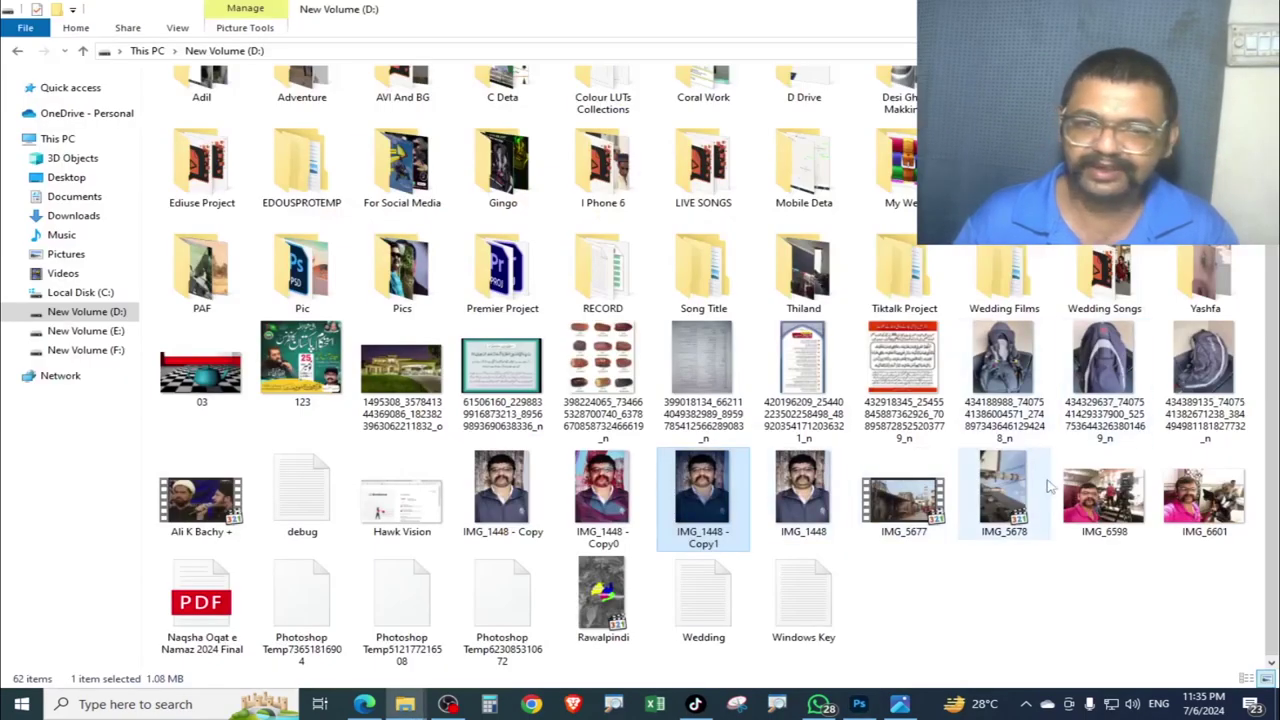
pyautogui.moveTo(1104, 497); pyautogui.dragTo(714, 398)
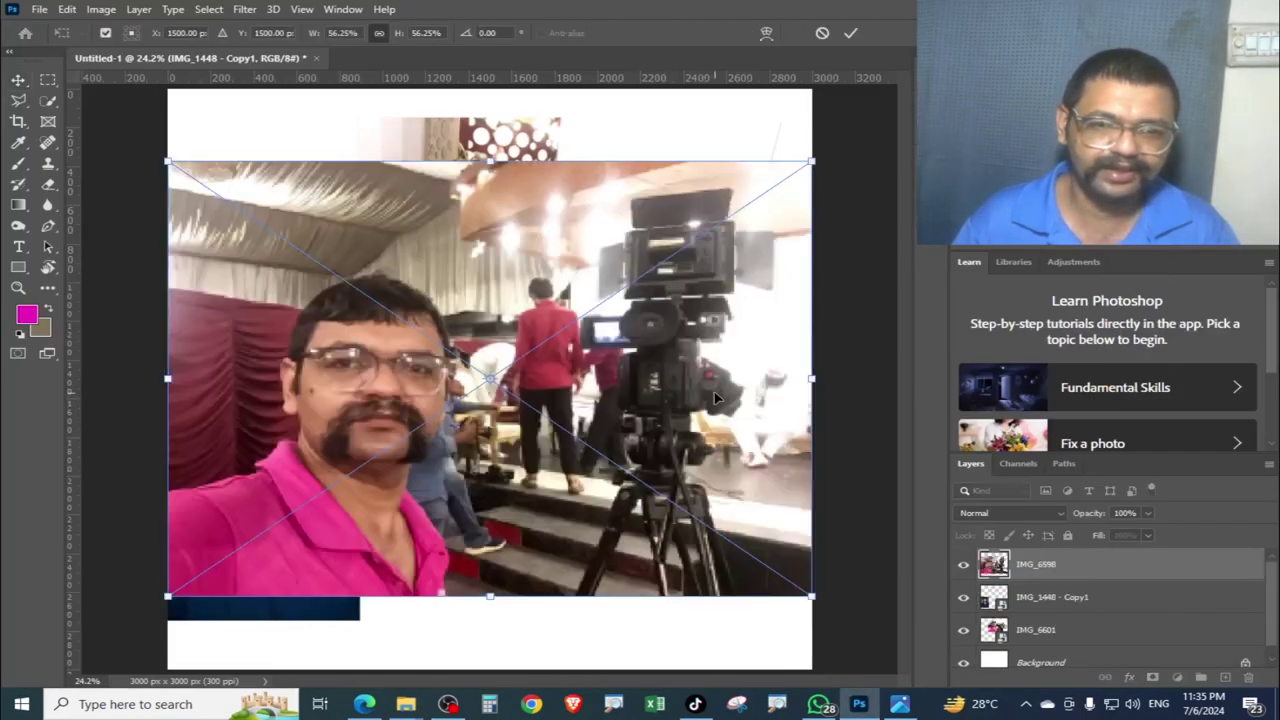
pyautogui.moveTo(811, 161); pyautogui.dragTo(471, 386)
pyautogui.moveTo(413, 472)
pyautogui.mouseDown()
pyautogui.moveTo(727, 563)
pyautogui.moveTo(706, 543)
pyautogui.mouseUp()
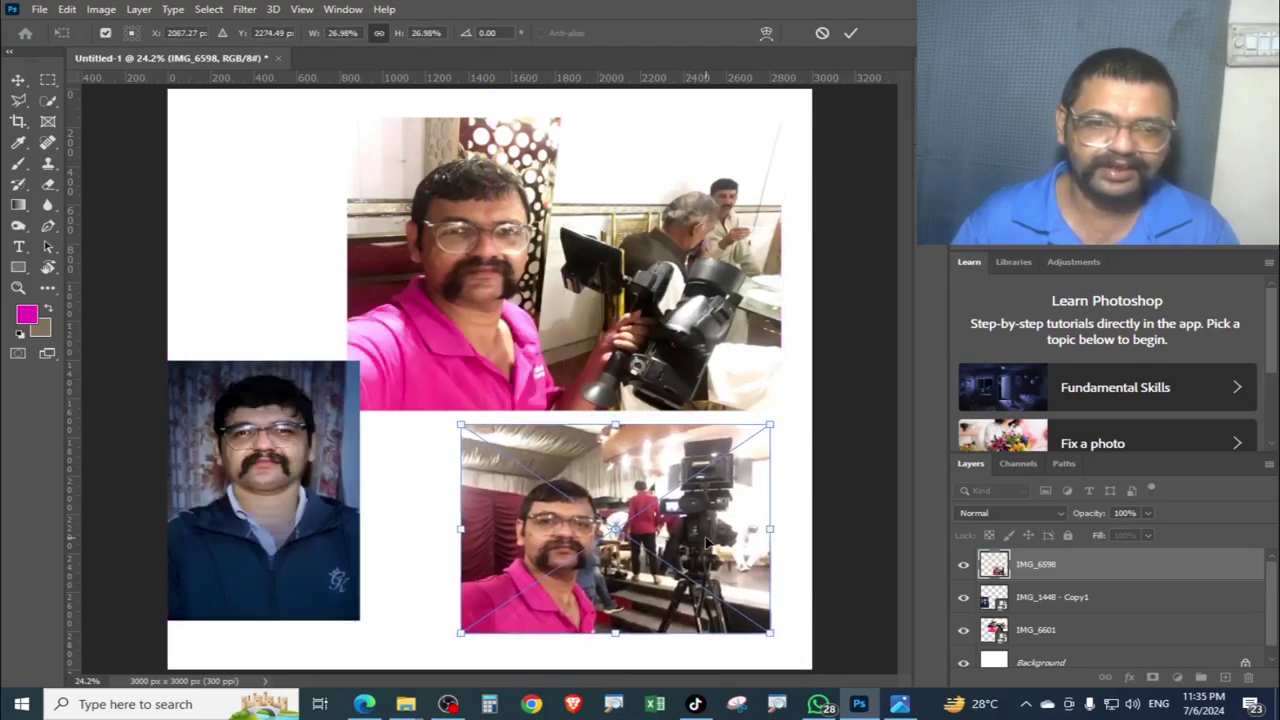
pyautogui.press('Return')
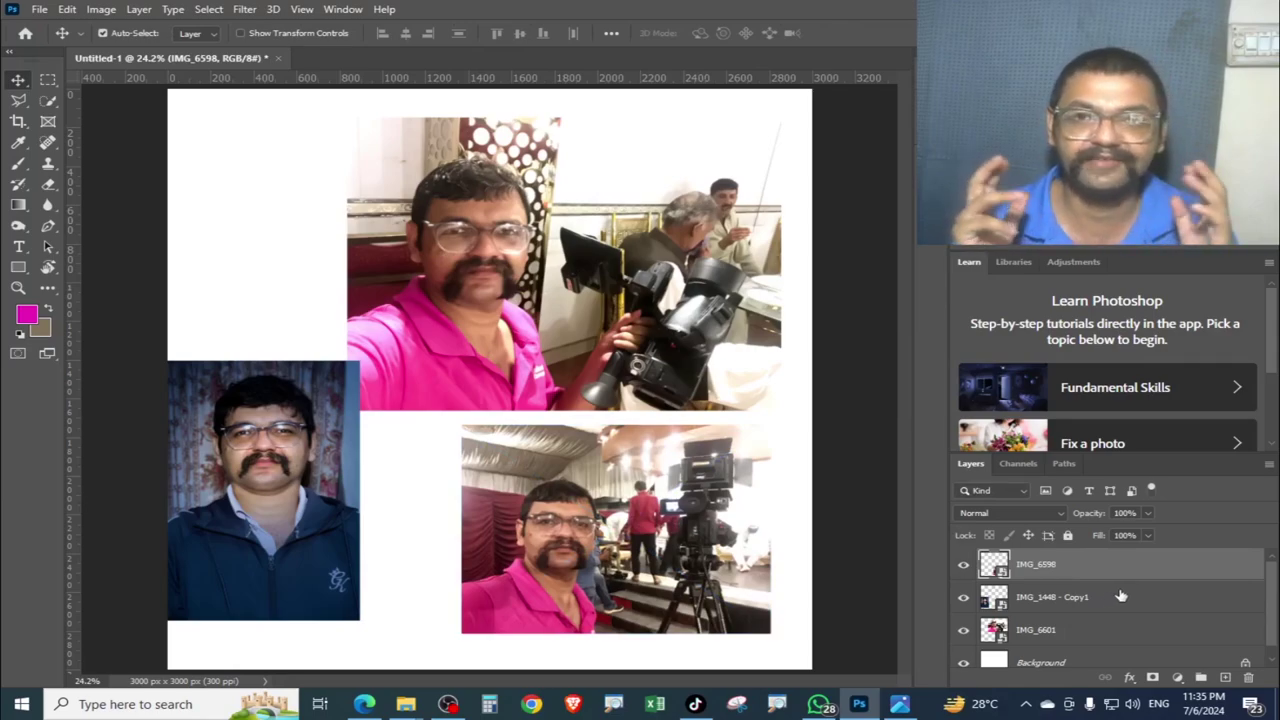
# Delete the three photo layers and draw a rectangular Frame 1 in the canvas's upper-left.
pyautogui.click(1248, 679)
pyautogui.click(1248, 679)
pyautogui.click(1248, 679)
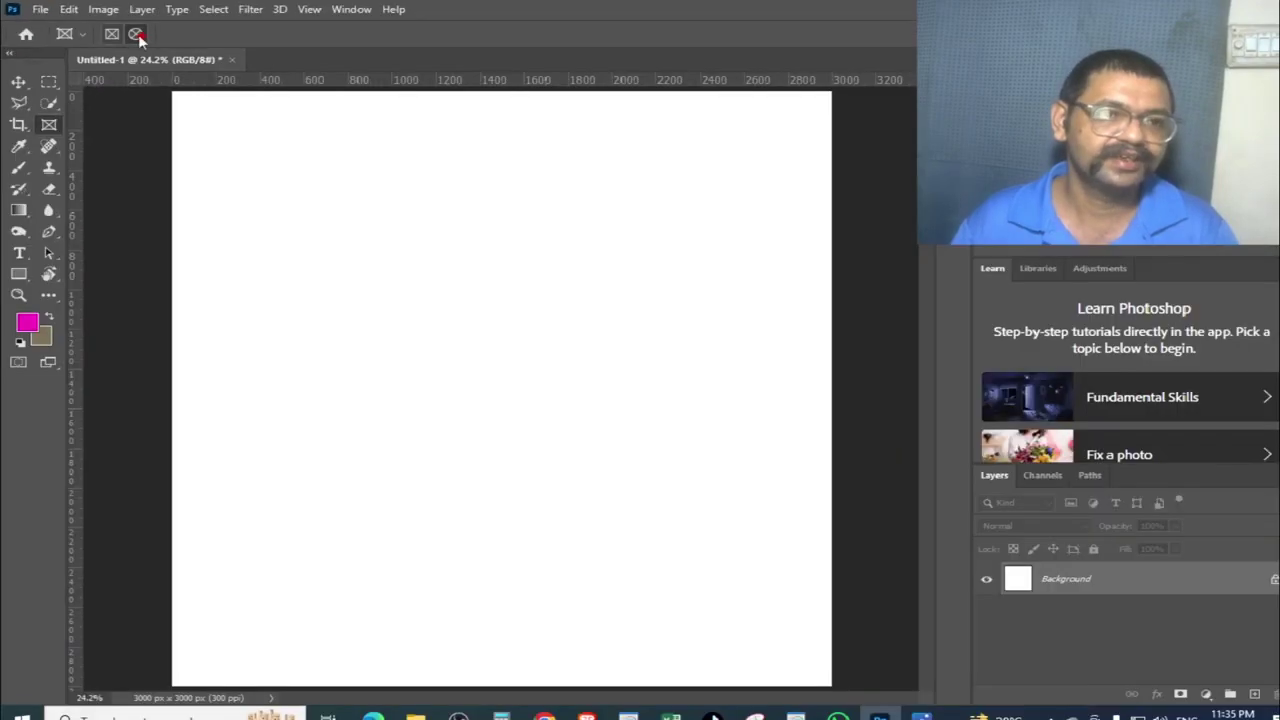
pyautogui.moveTo(255, 209)
pyautogui.mouseDown()
pyautogui.moveTo(560, 366)
pyautogui.moveTo(500, 370)
pyautogui.mouseUp()
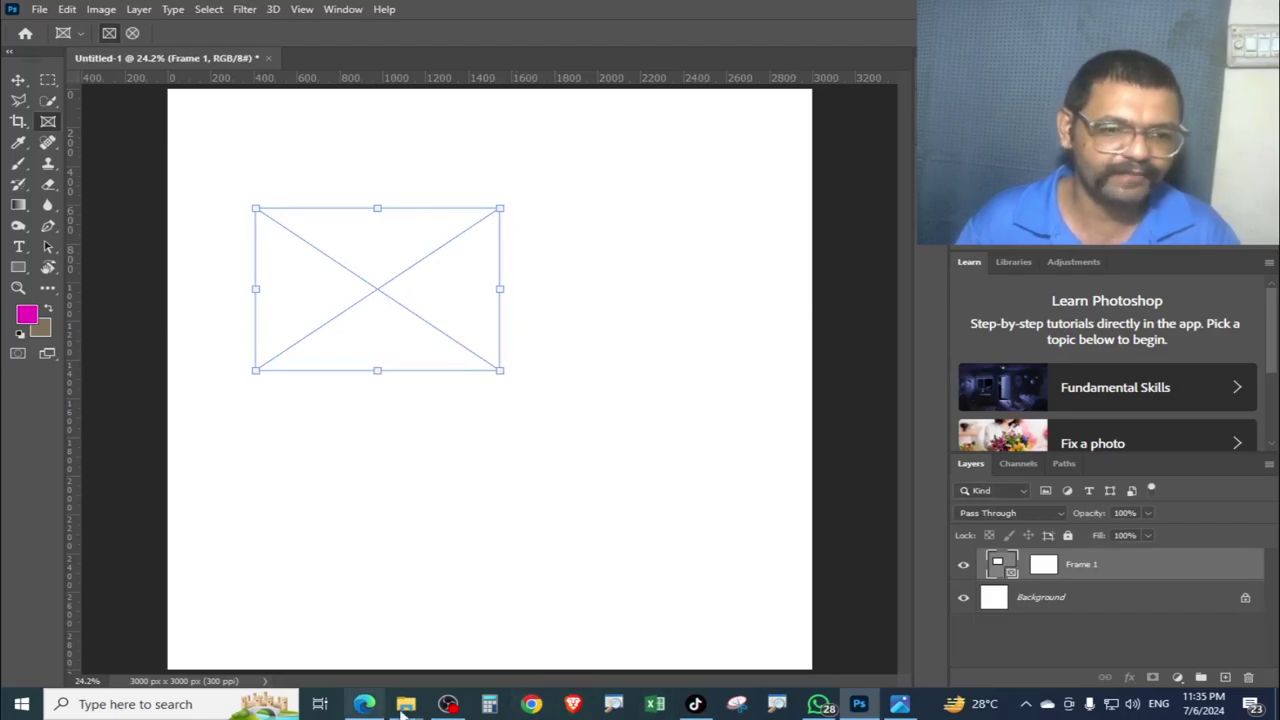
pyautogui.moveTo(405, 704)
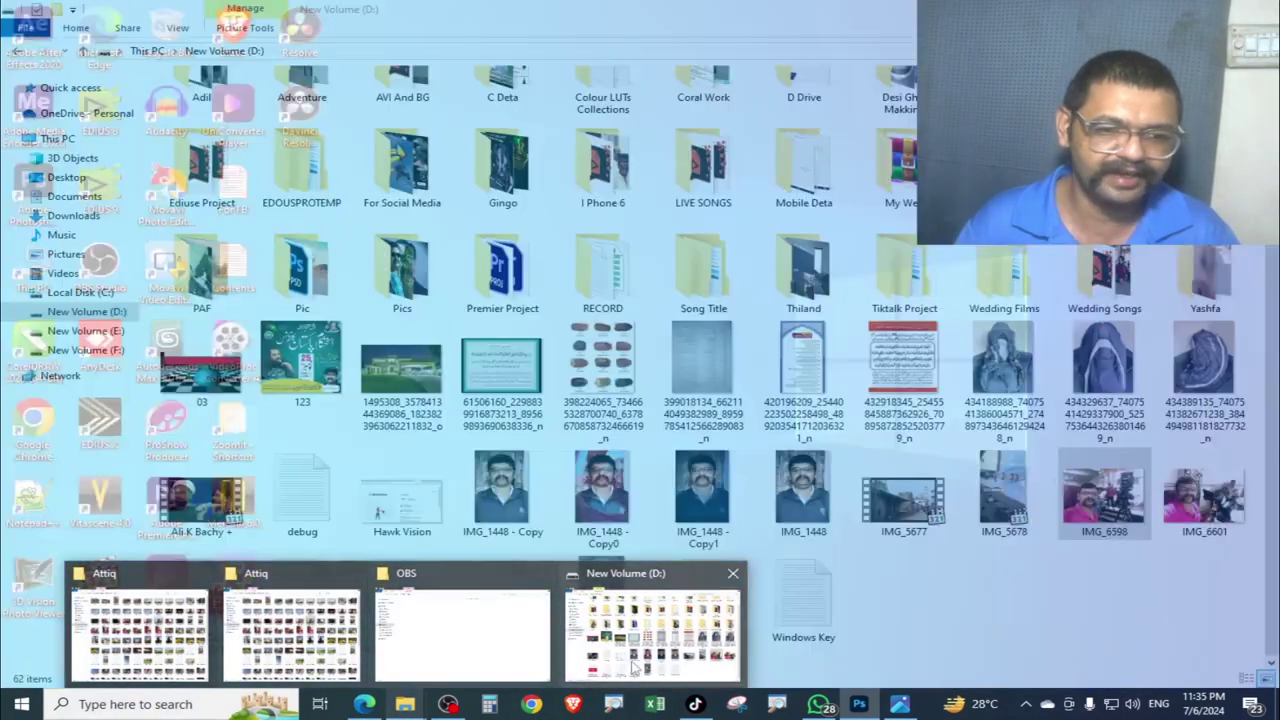
pyautogui.click(680, 630)
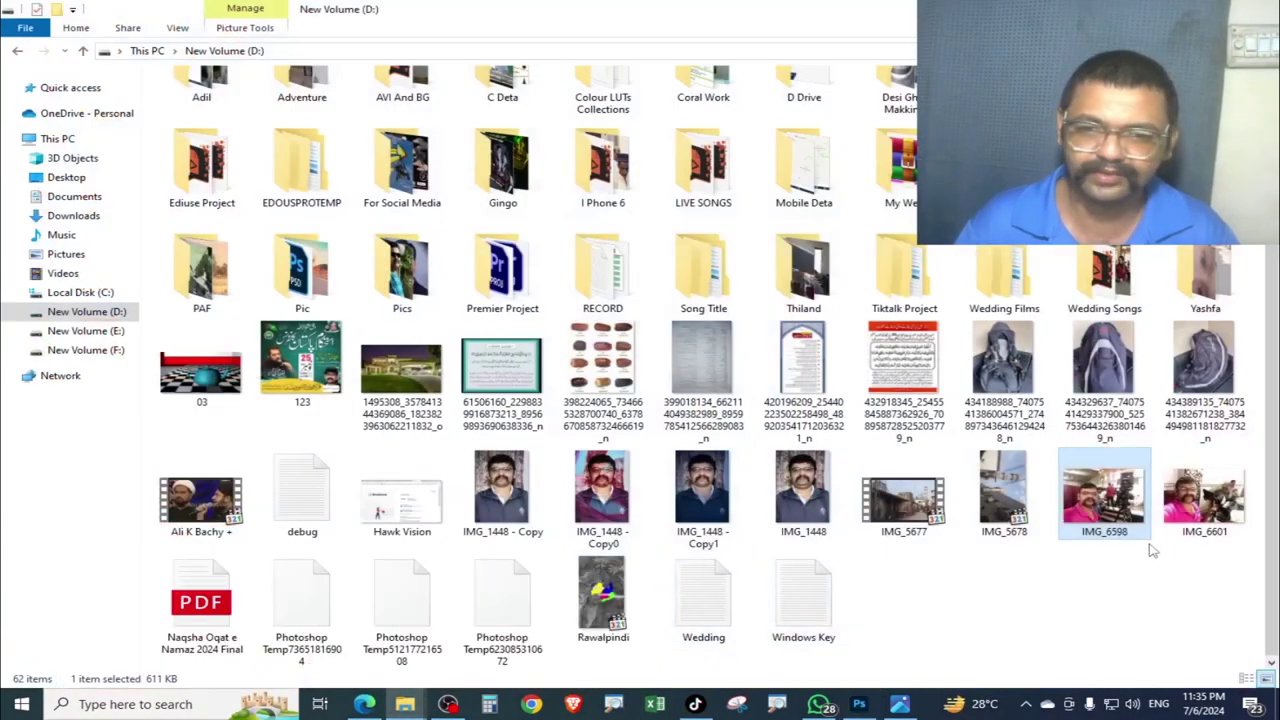
# Drop IMG_6601 from the D: drive into Frame 1, making it the IMG_6601 Frame.
pyautogui.moveTo(1150, 545)
pyautogui.mouseDown()
pyautogui.moveTo(505, 290)
pyautogui.moveTo(395, 310)
pyautogui.moveTo(692, 314)
pyautogui.mouseUp()
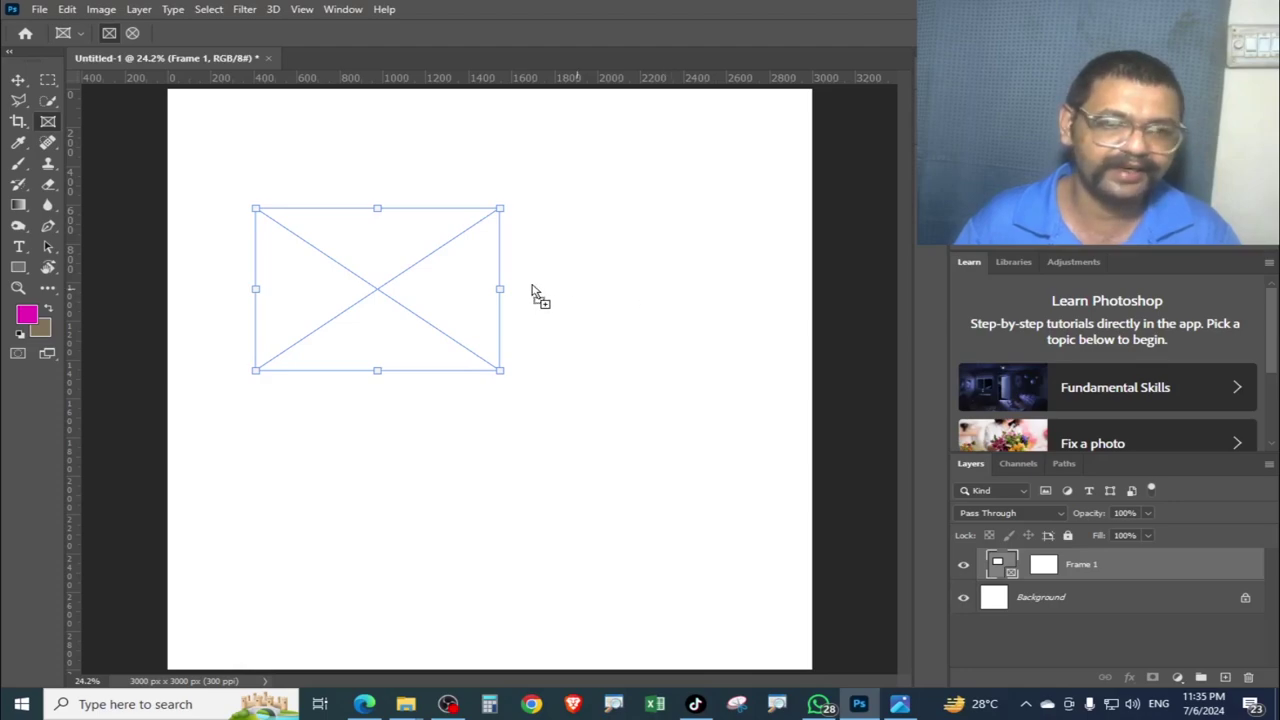
pyautogui.moveTo(532, 288); pyautogui.dragTo(447, 284)
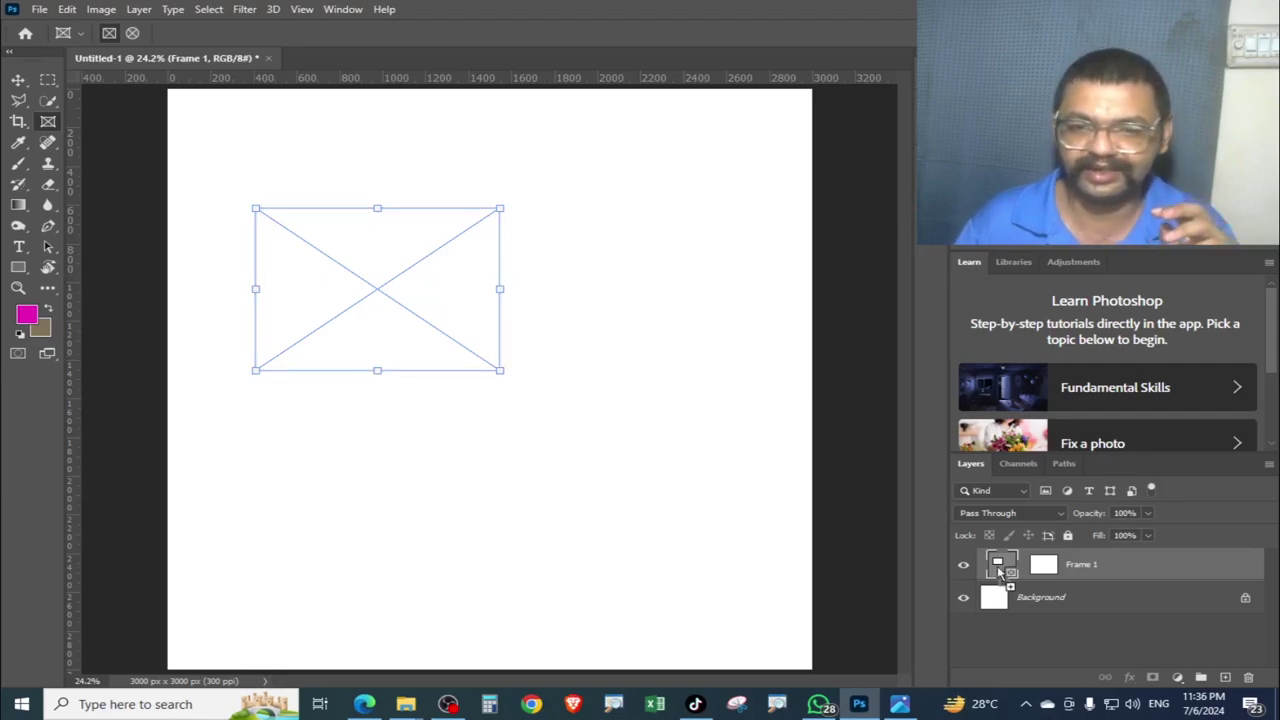
pyautogui.moveTo(424, 290); pyautogui.dragTo(1010, 572)
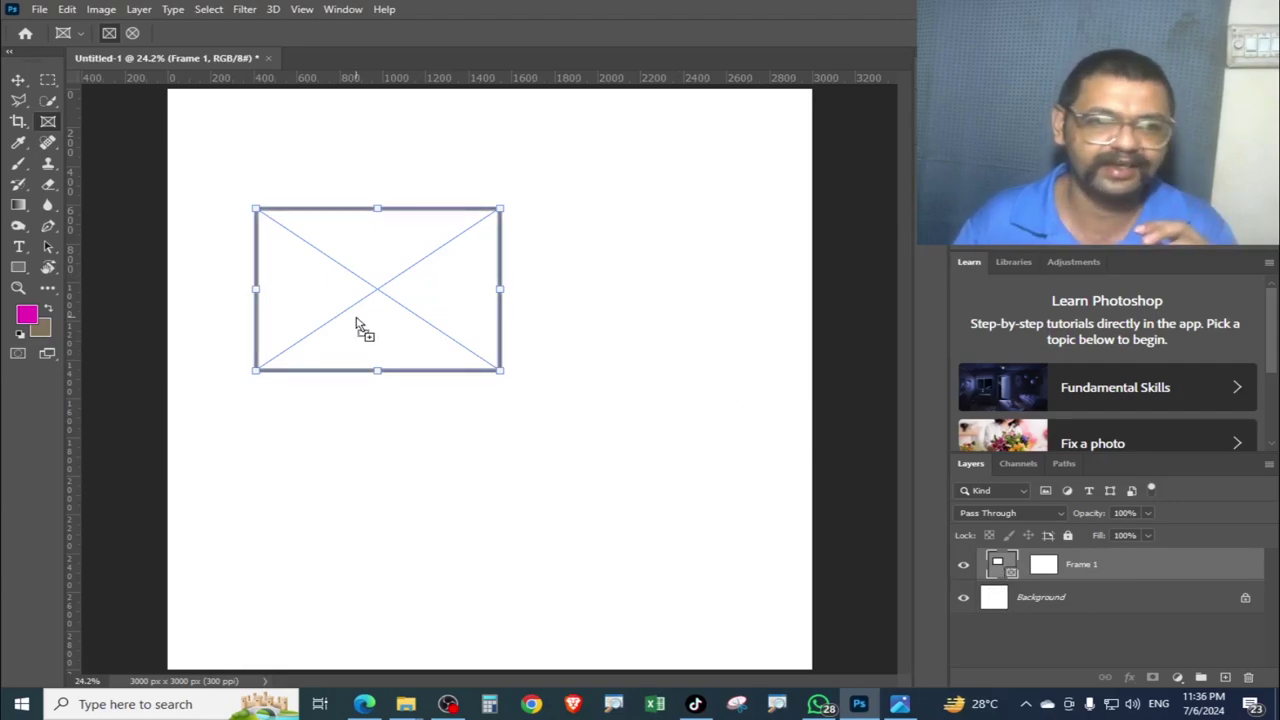
pyautogui.moveTo(1123, 572); pyautogui.dragTo(380, 313)
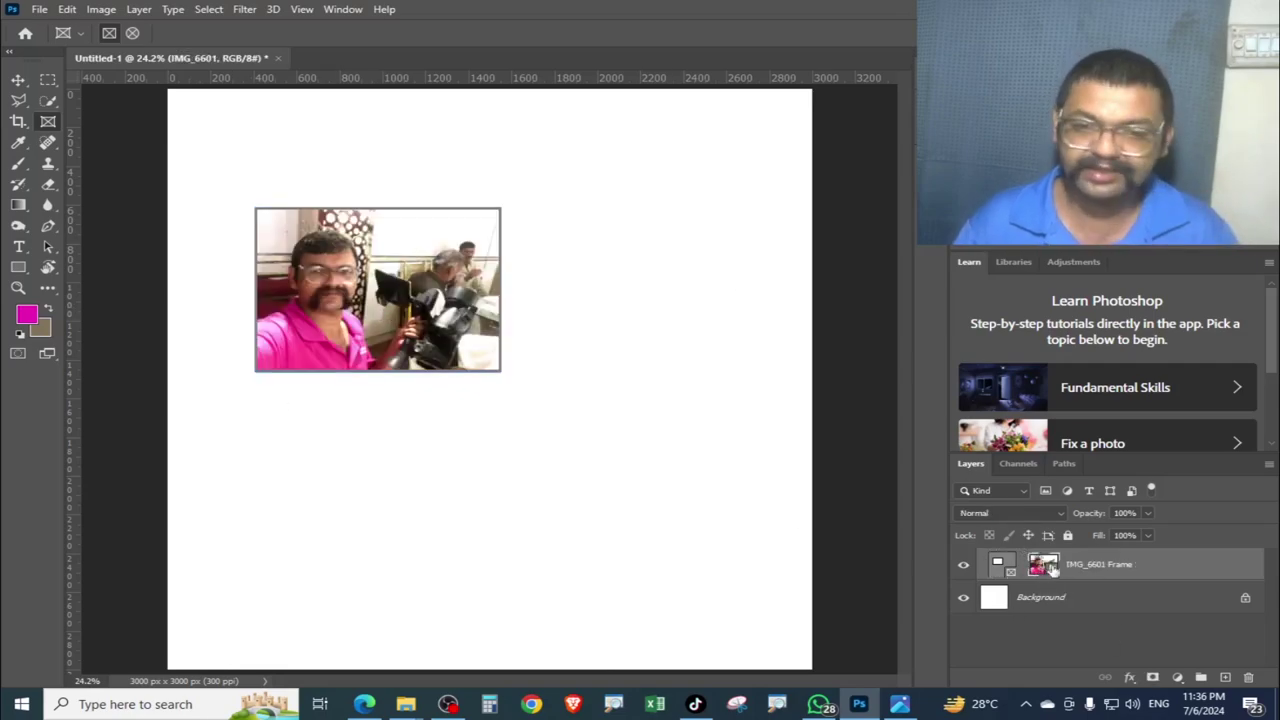
# Scale up the IMG_6601 Frame from its bottom-right corner for a tighter face crop.
pyautogui.hotkey('ctrl', 't')
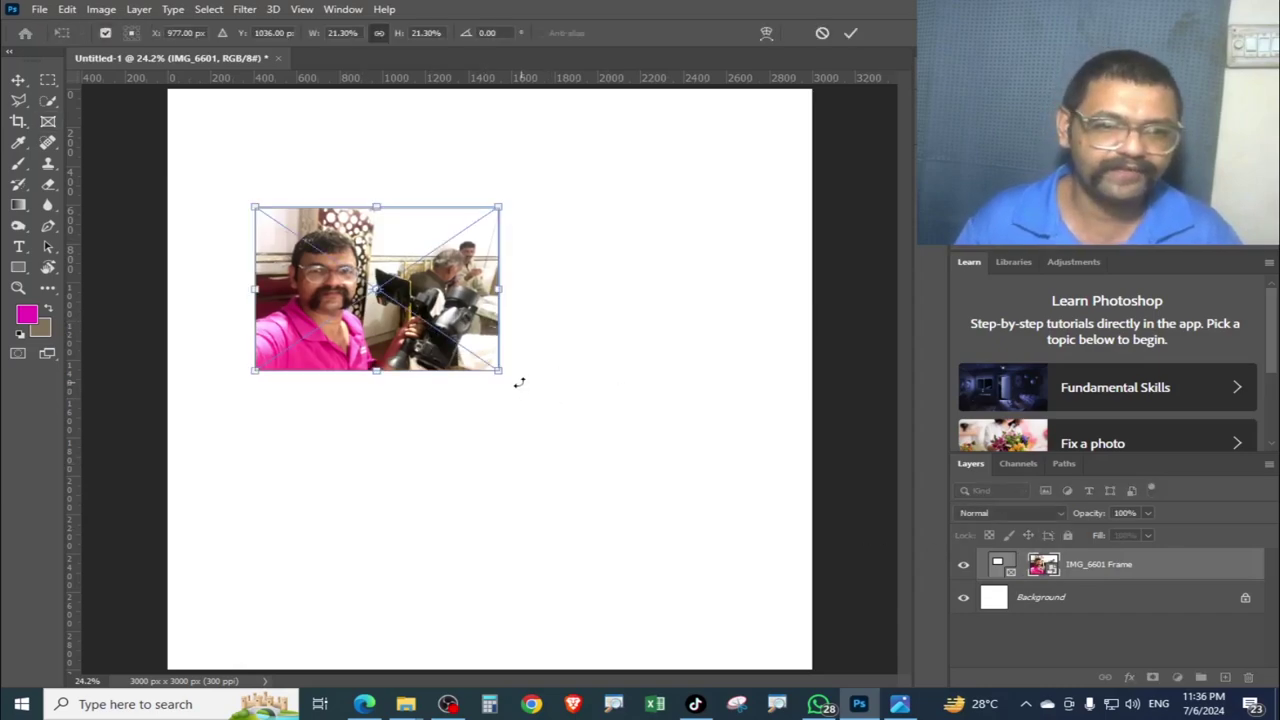
pyautogui.moveTo(499, 371); pyautogui.dragTo(637, 463)
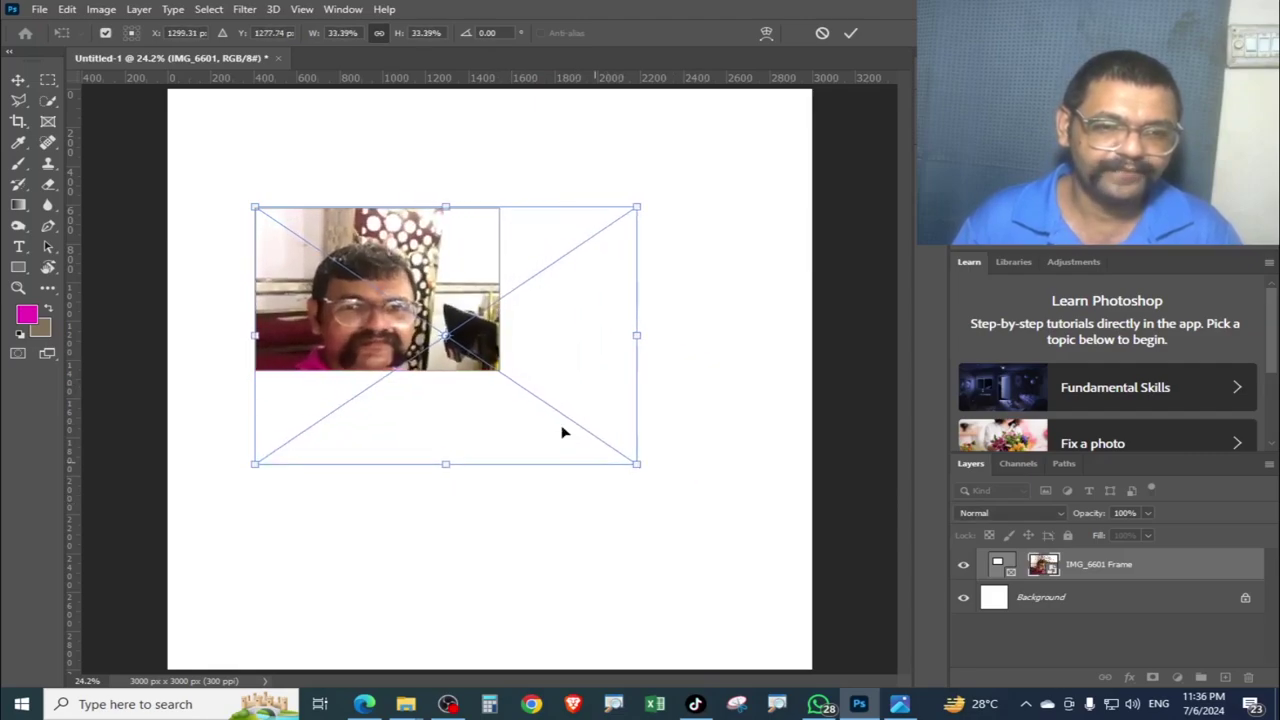
pyautogui.press('Return')
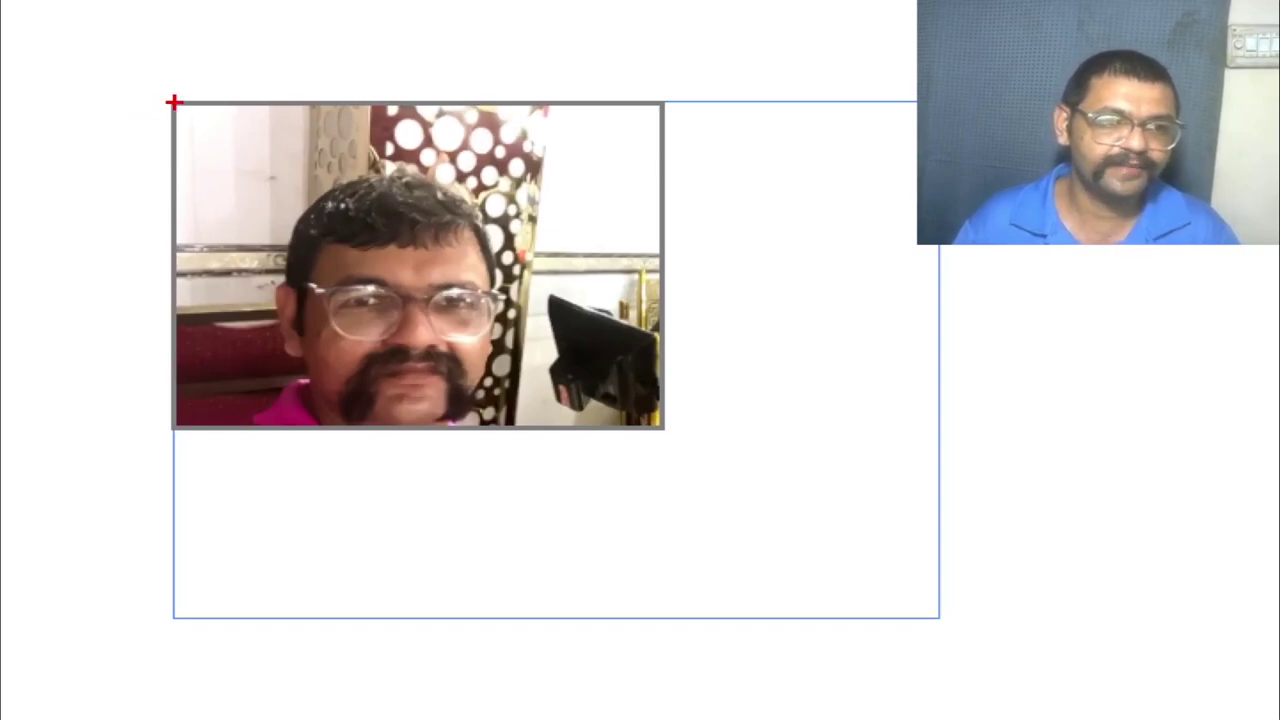
# Adjust the IMG_6601 Frame on the upper-left part of the canvas.
pyautogui.moveTo(172, 102); pyautogui.dragTo(663, 428)
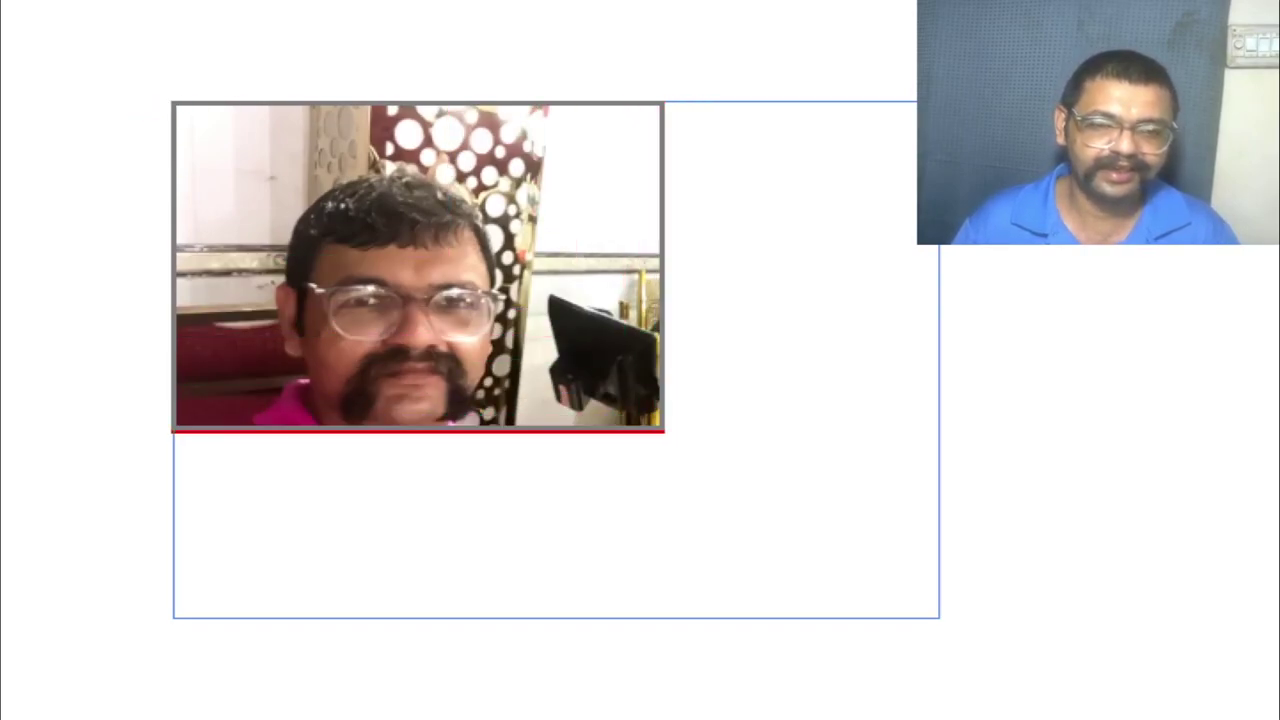
pyautogui.moveTo(172, 102); pyautogui.dragTo(661, 428)
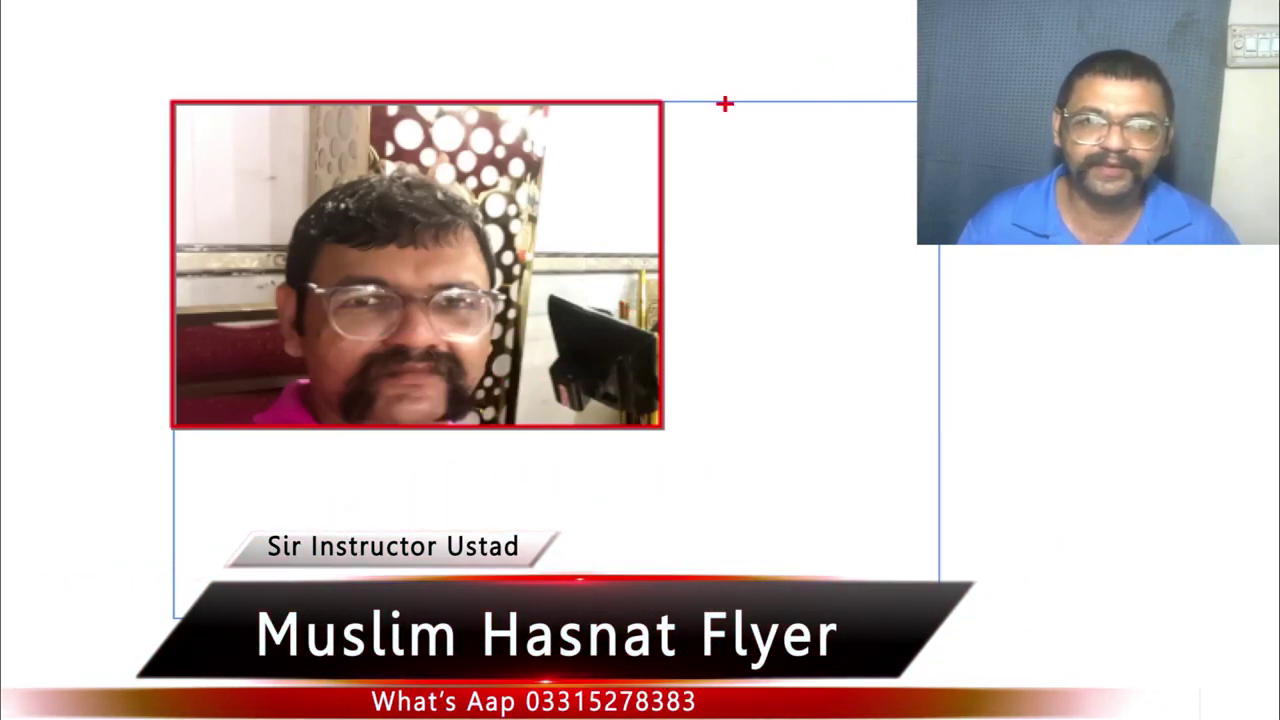
pyautogui.moveTo(769, 100); pyautogui.dragTo(915, 60)
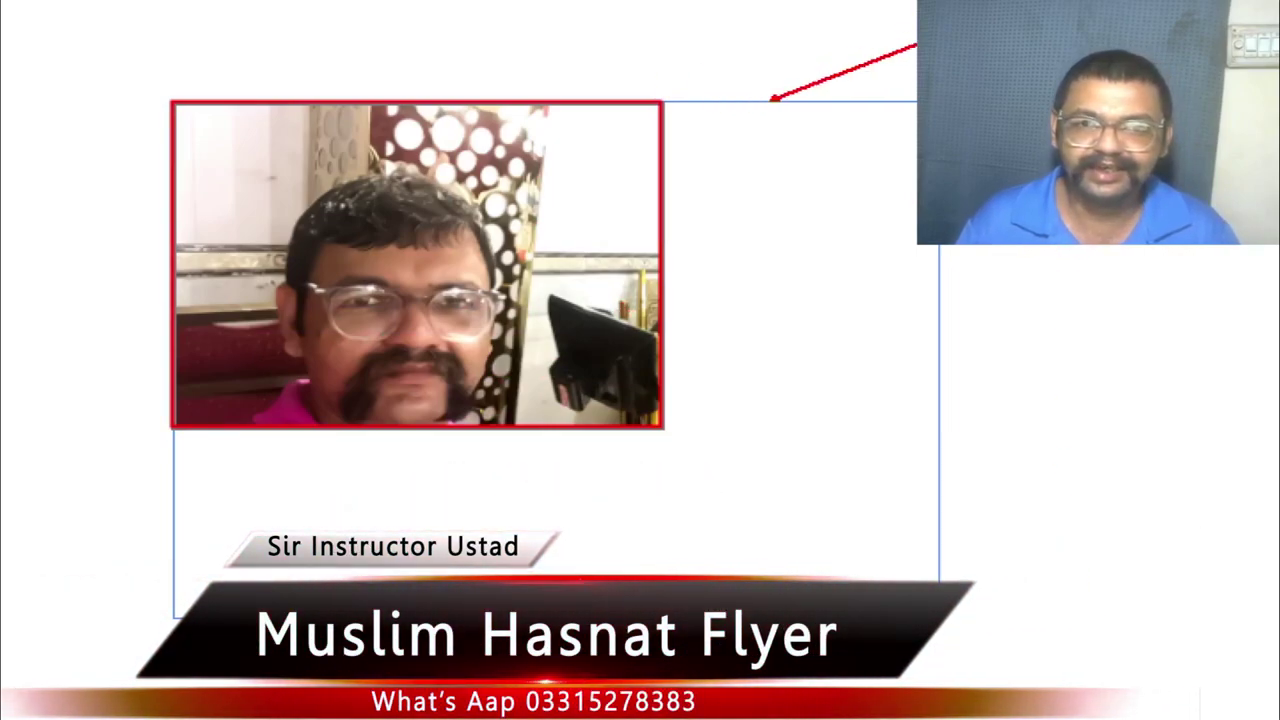
pyautogui.moveTo(943, 517); pyautogui.dragTo(1157, 656)
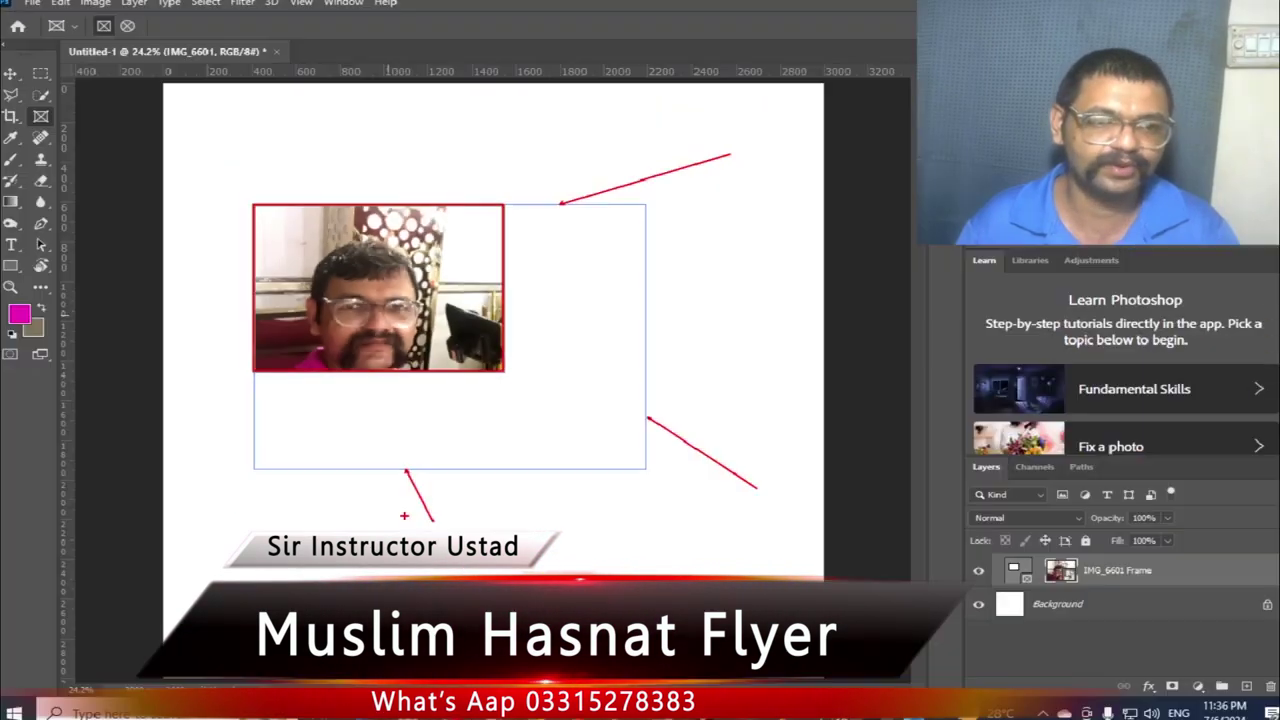
# Nudge the IMG_6601 Frame upper-left and stretch the selfie to fill the whole frame.
pyautogui.click(18, 79)
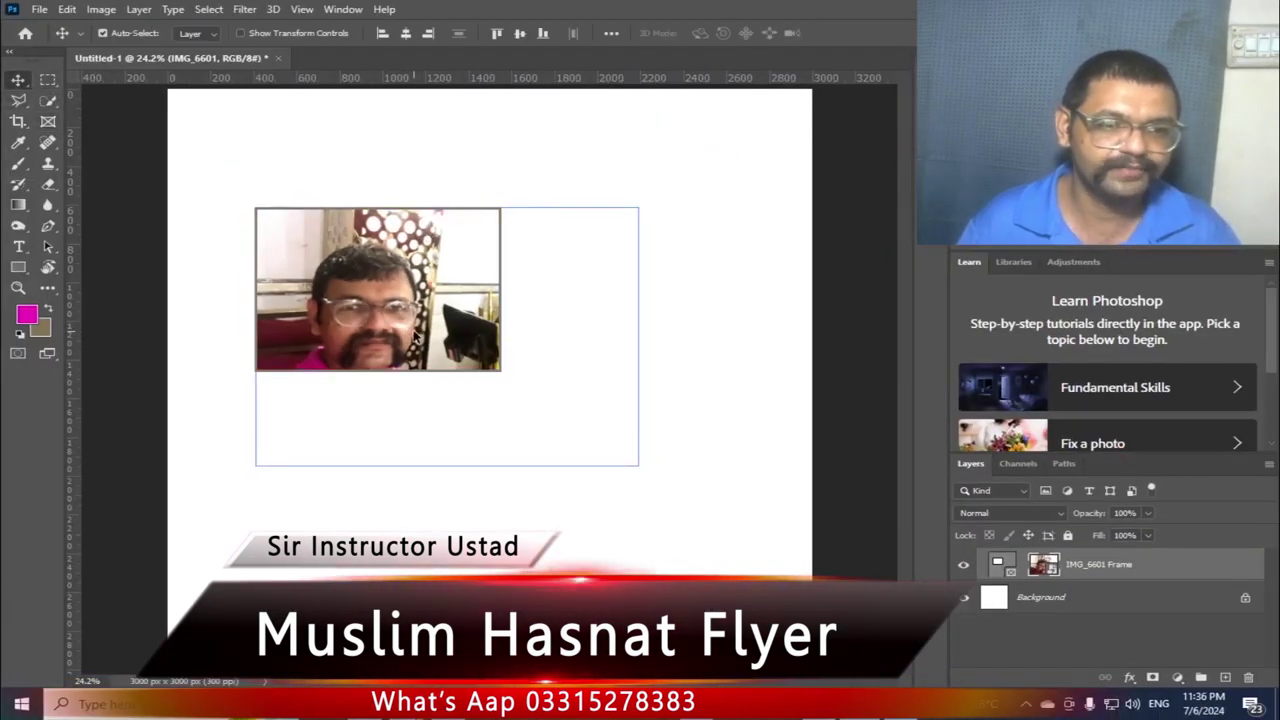
pyautogui.moveTo(411, 337)
pyautogui.mouseDown()
pyautogui.moveTo(323, 318)
pyautogui.moveTo(404, 330)
pyautogui.mouseUp()
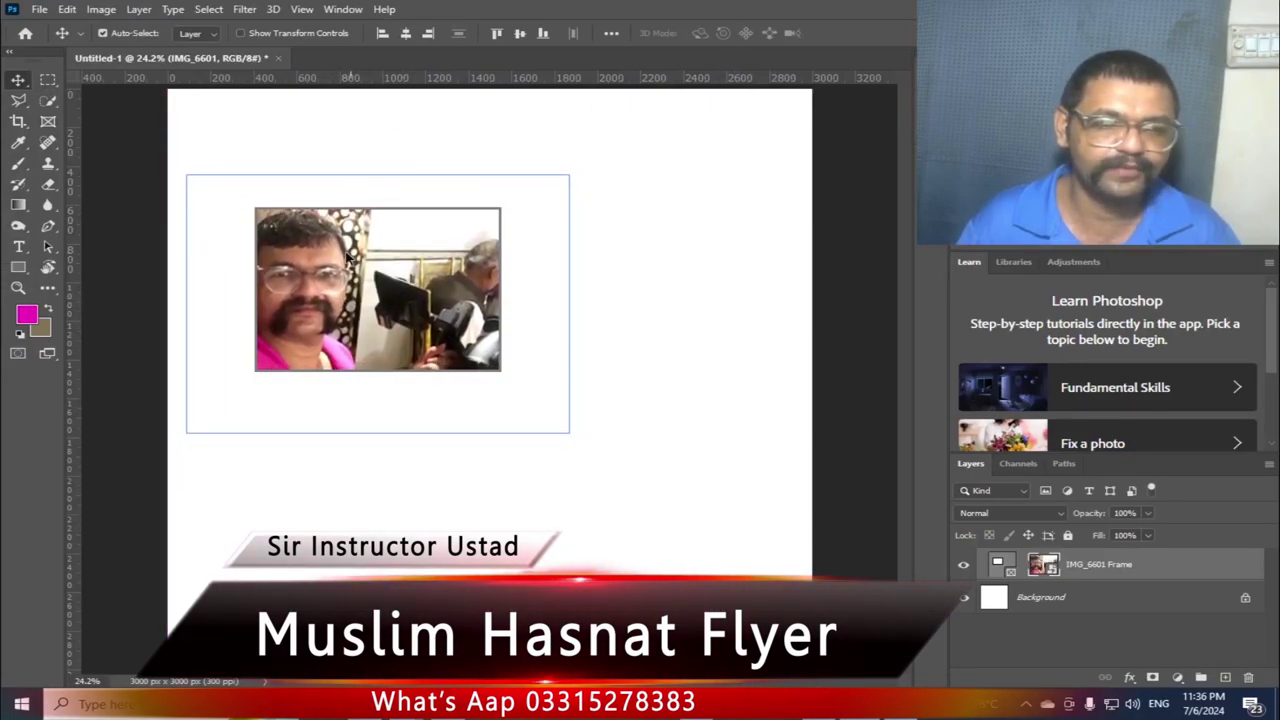
pyautogui.press('ctrl')
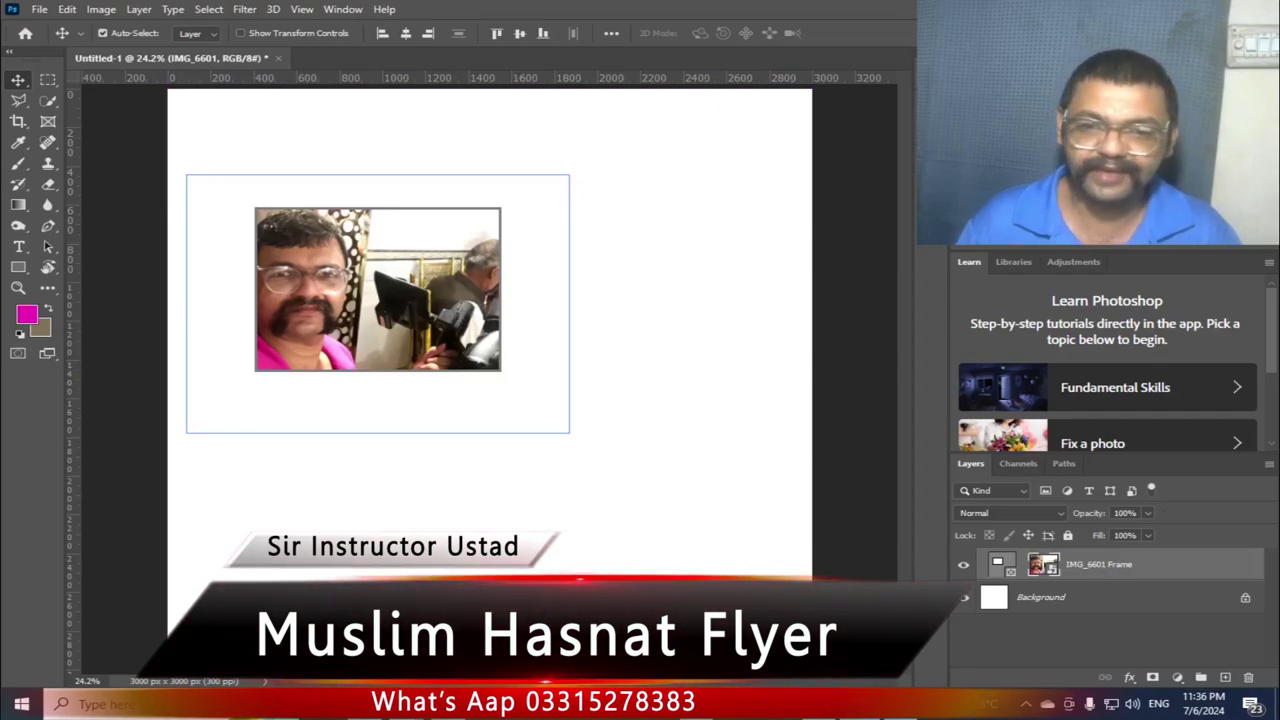
pyautogui.click(990, 568)
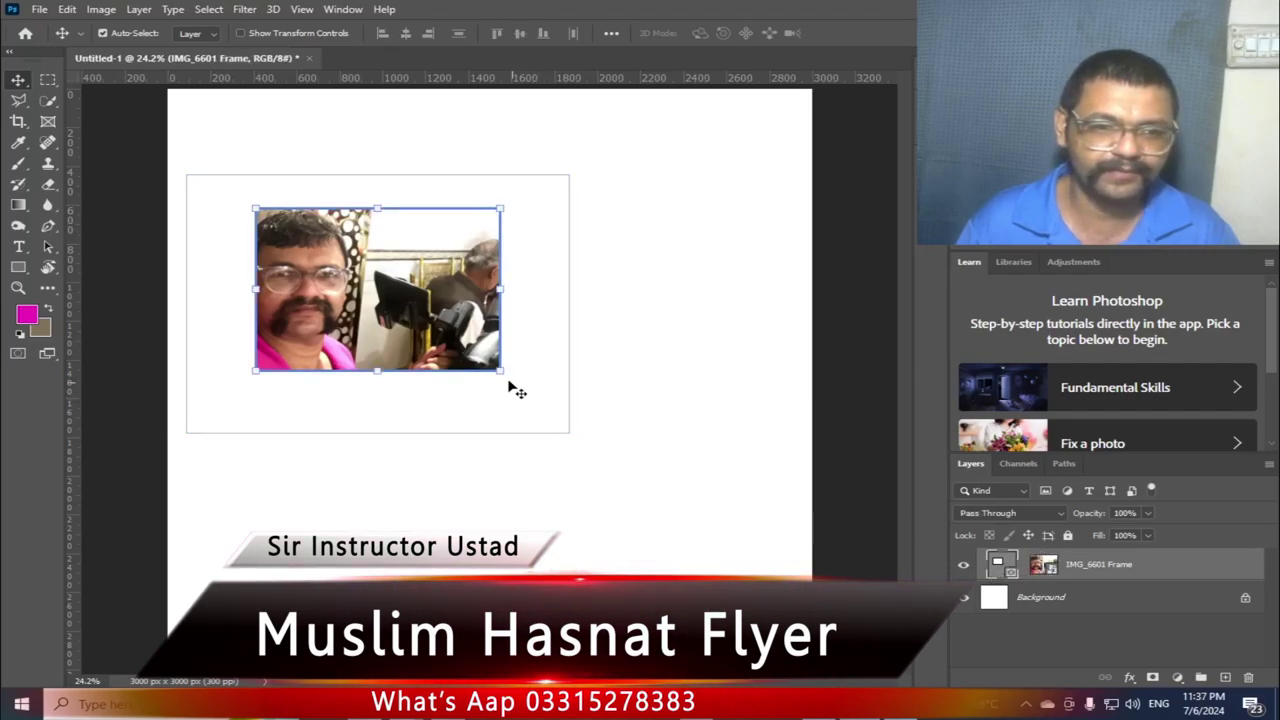
pyautogui.moveTo(501, 370); pyautogui.dragTo(568, 431)
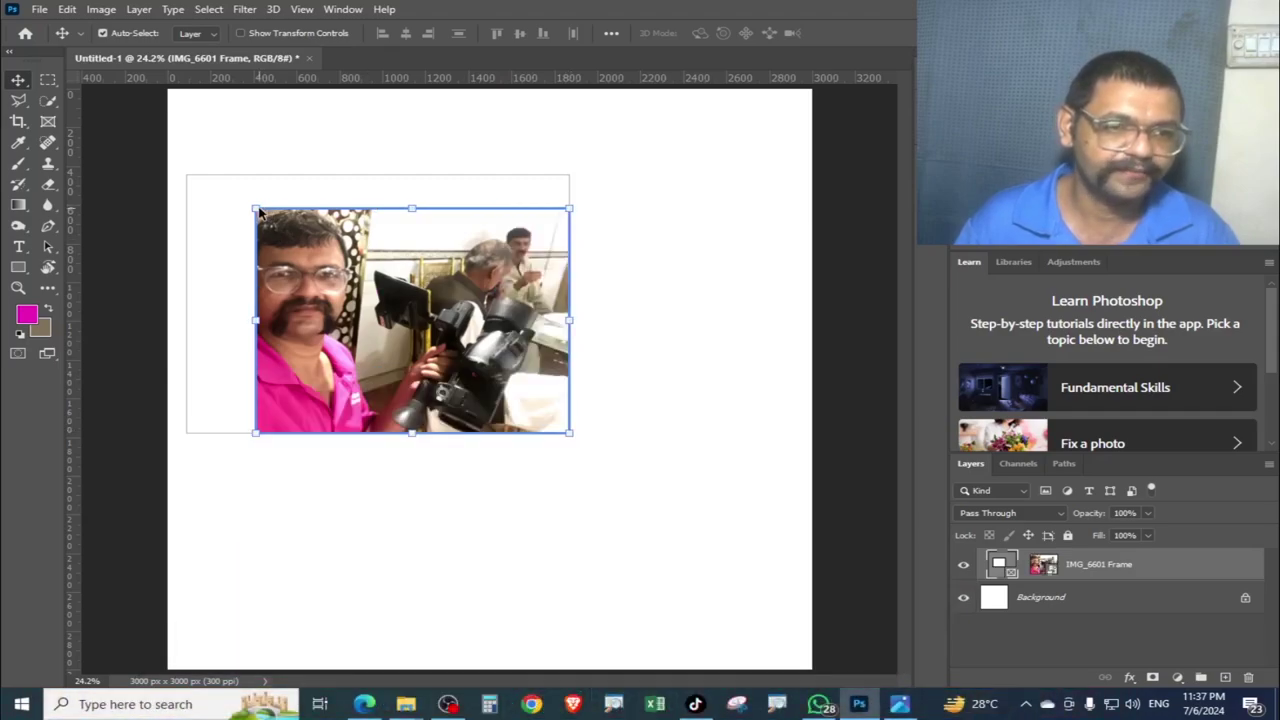
pyautogui.moveTo(255, 209); pyautogui.dragTo(186, 175)
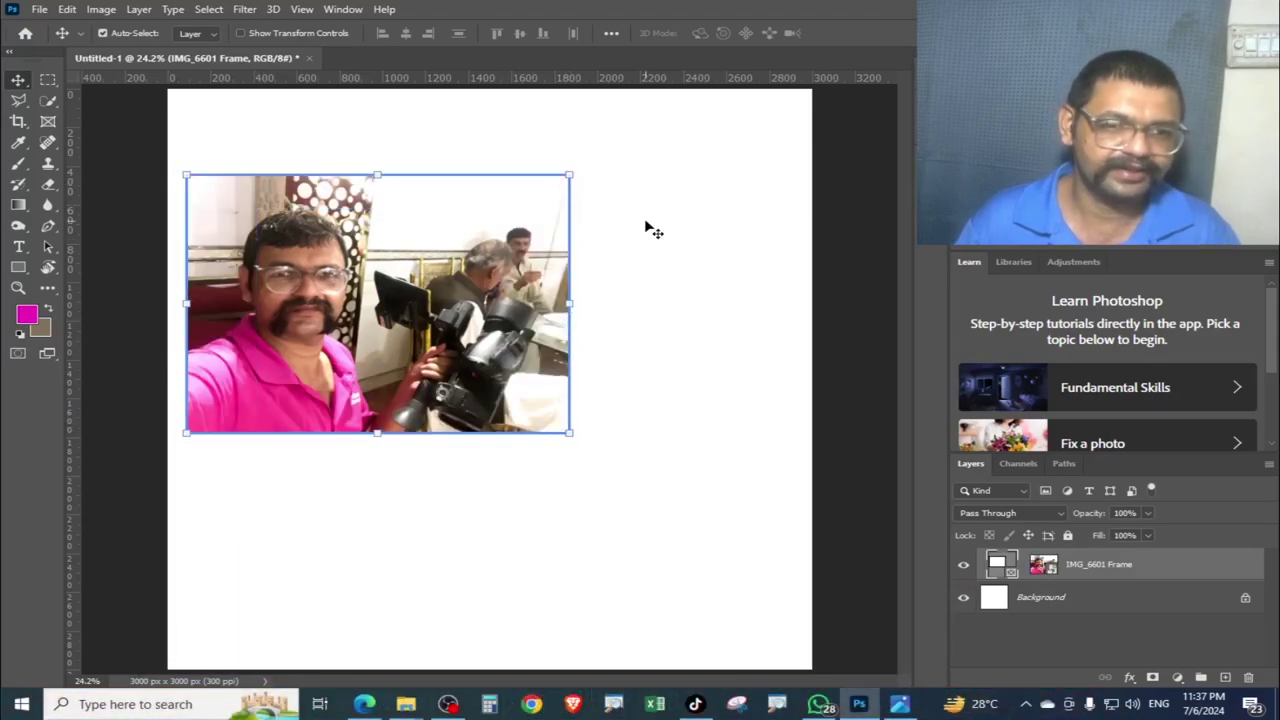
pyautogui.doubleClick(456, 285)
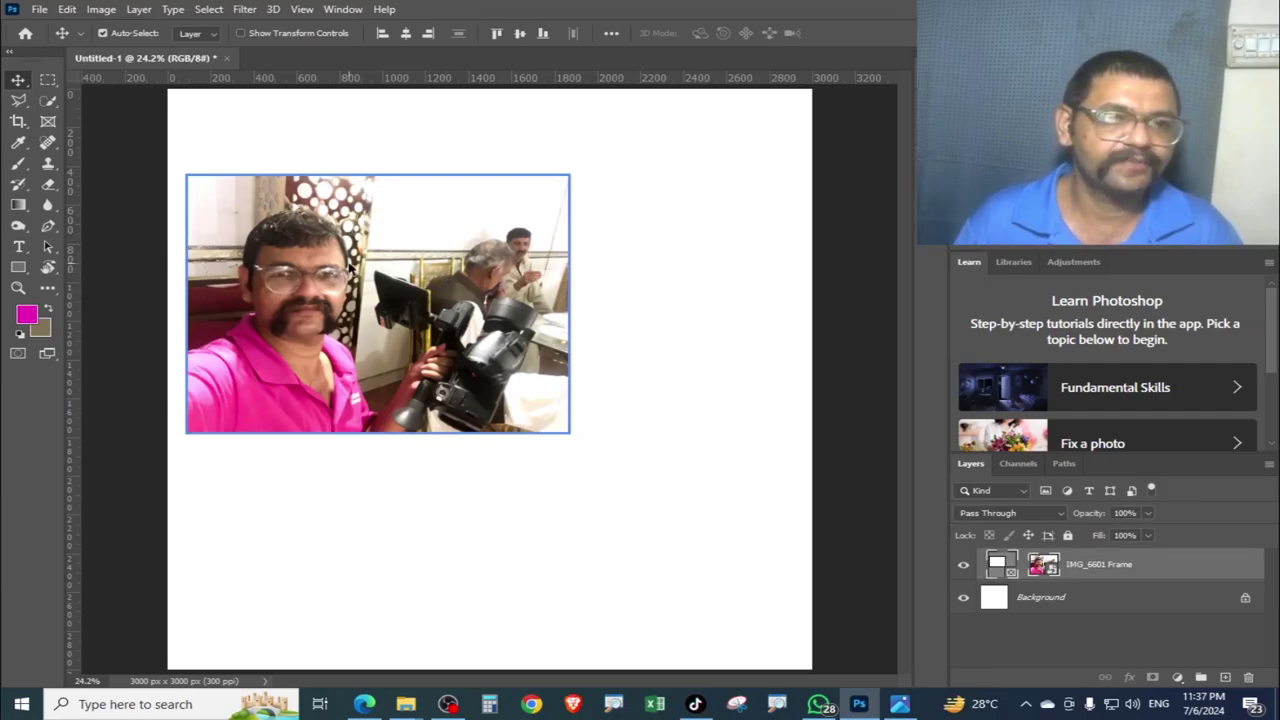
# Delete the framed selfie and draw an elliptical frame near the top centre.
pyautogui.press('Delete')
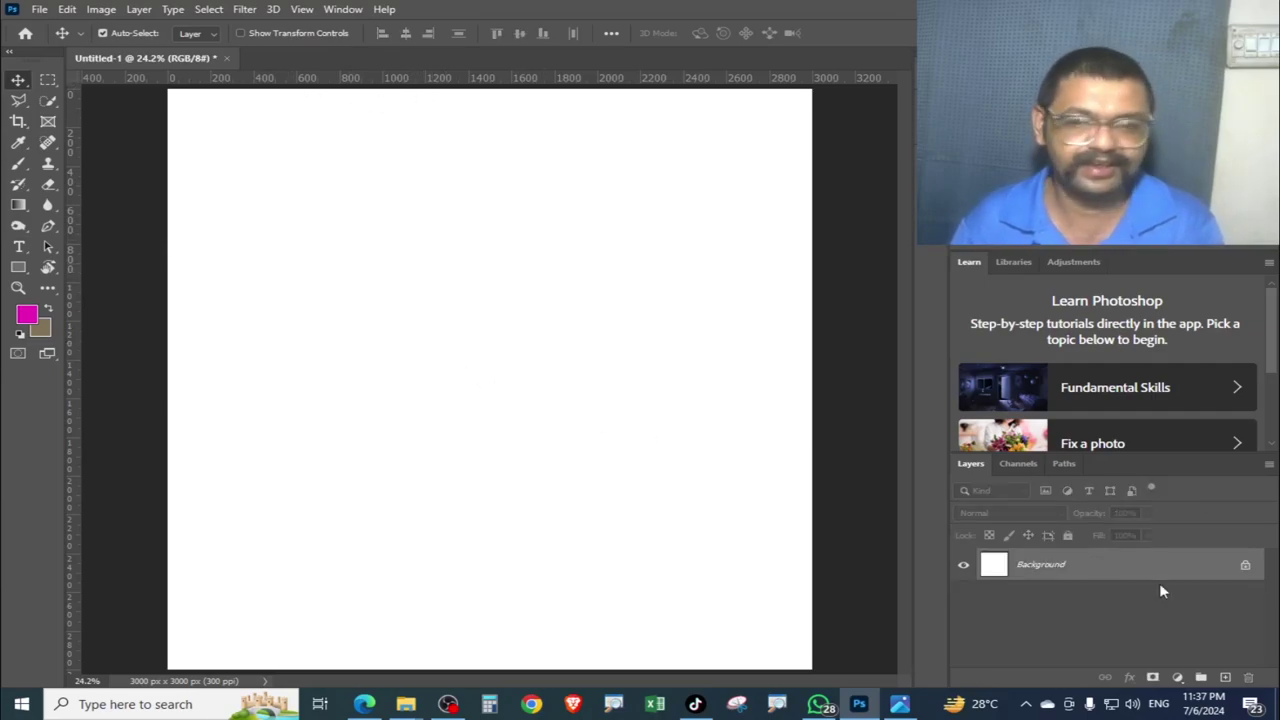
pyautogui.click(48, 122)
pyautogui.moveTo(341, 222); pyautogui.dragTo(567, 419)
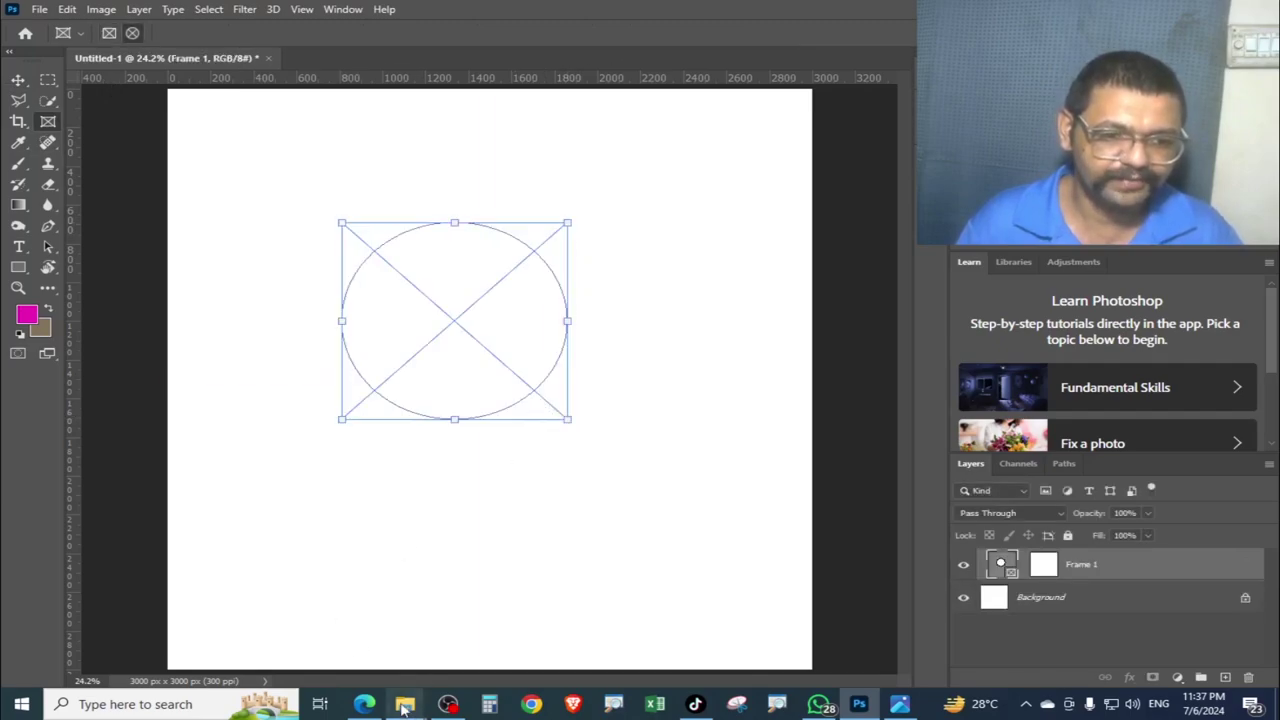
# Drop IMG_1448 - Copy1 from the D: drive into the oval frame.
pyautogui.moveTo(405, 704)
pyautogui.click(660, 655)
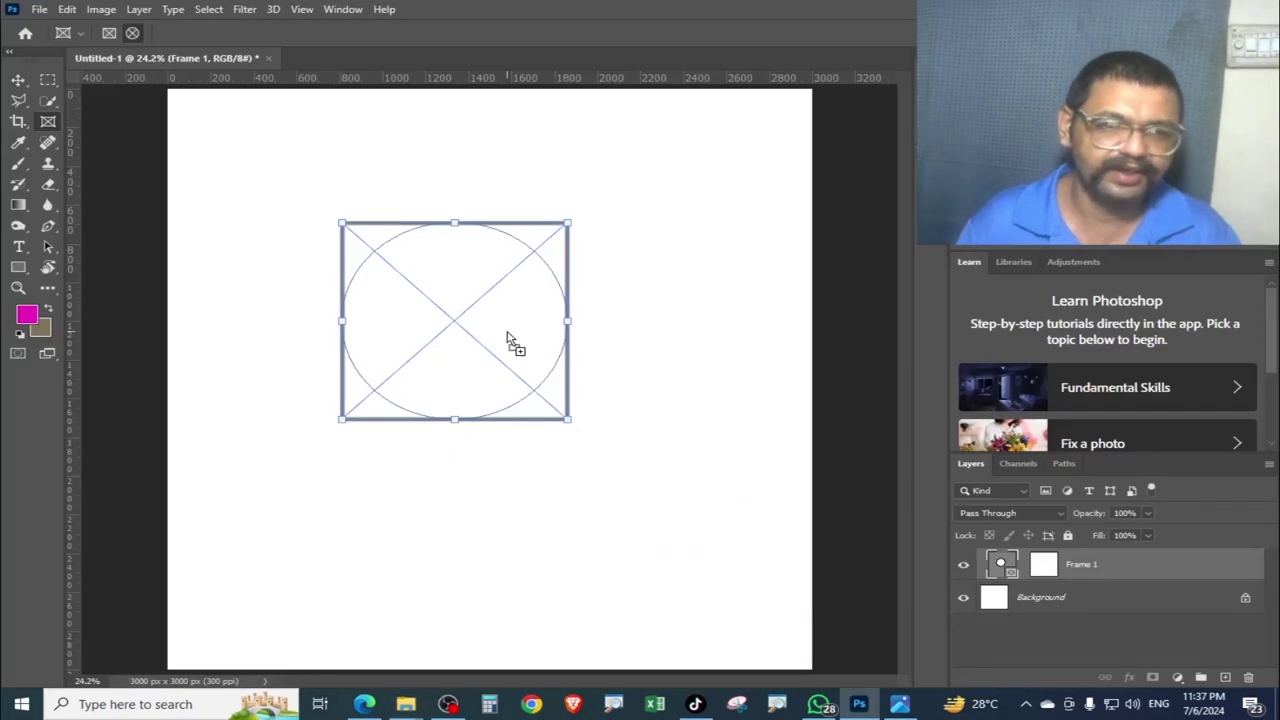
pyautogui.moveTo(697, 495); pyautogui.dragTo(508, 338)
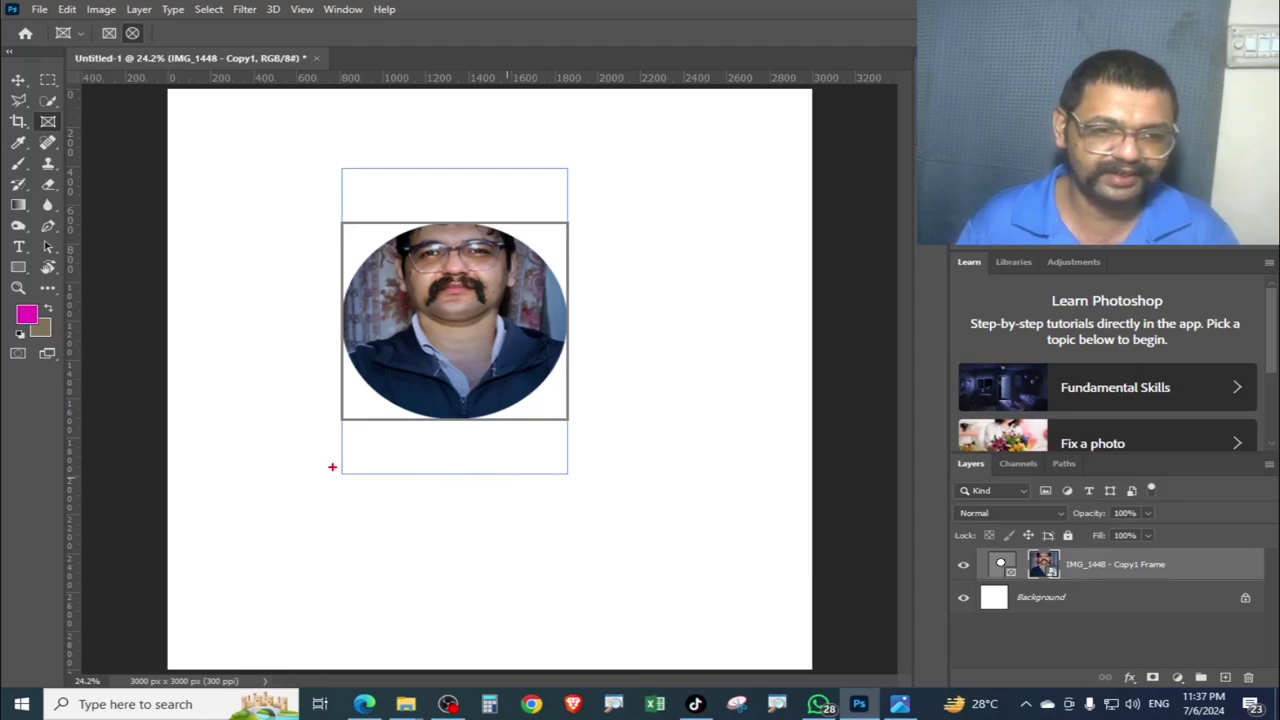
pyautogui.moveTo(501, 468); pyautogui.dragTo(594, 488)
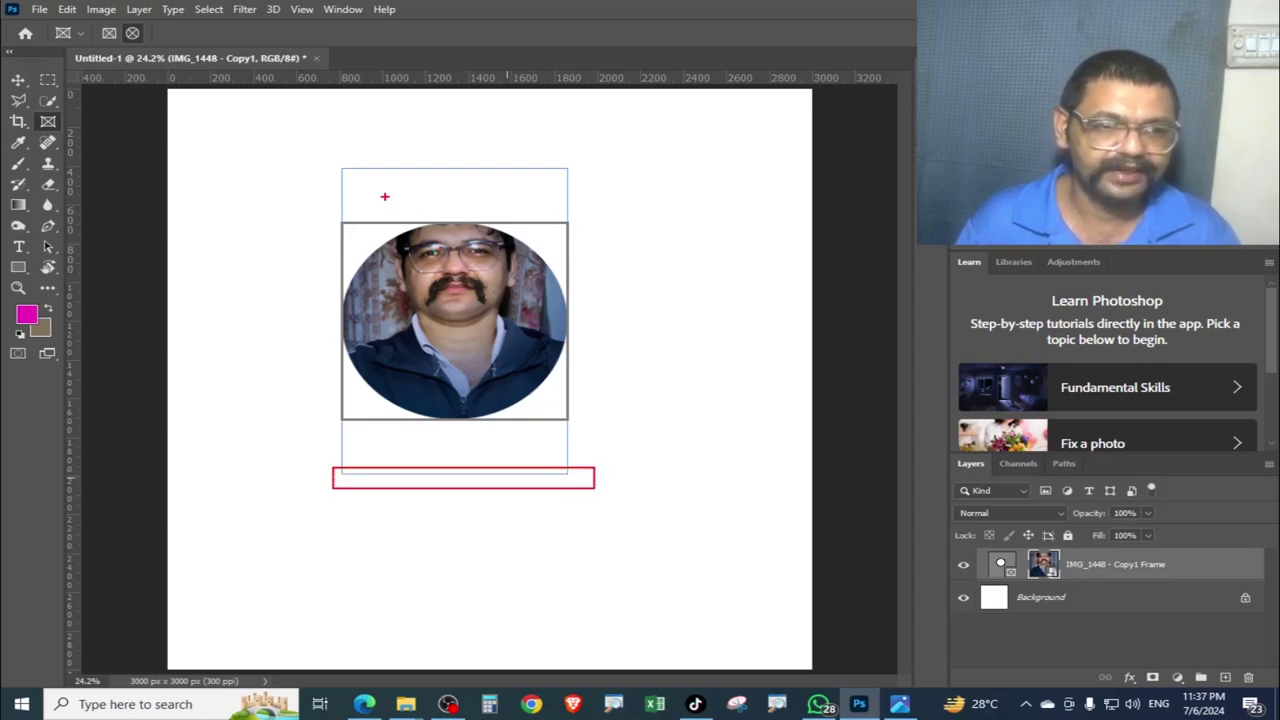
pyautogui.moveTo(334, 160); pyautogui.dragTo(605, 181)
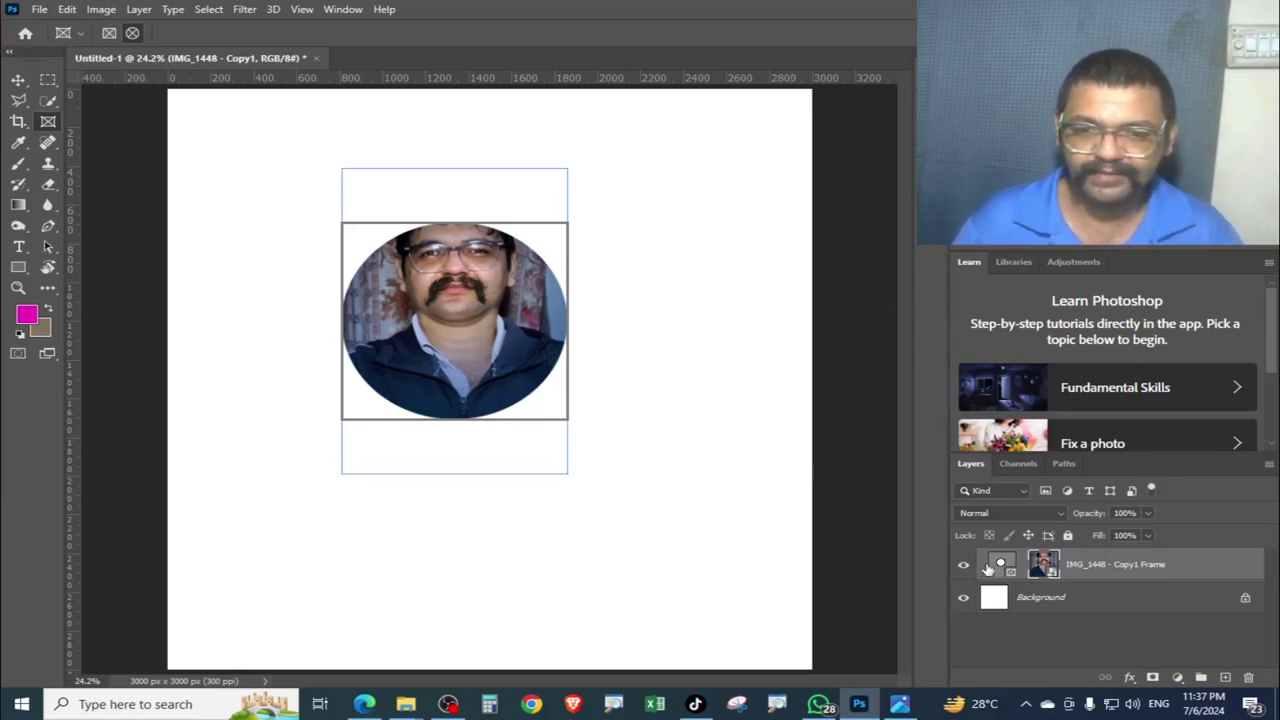
pyautogui.click(998, 566)
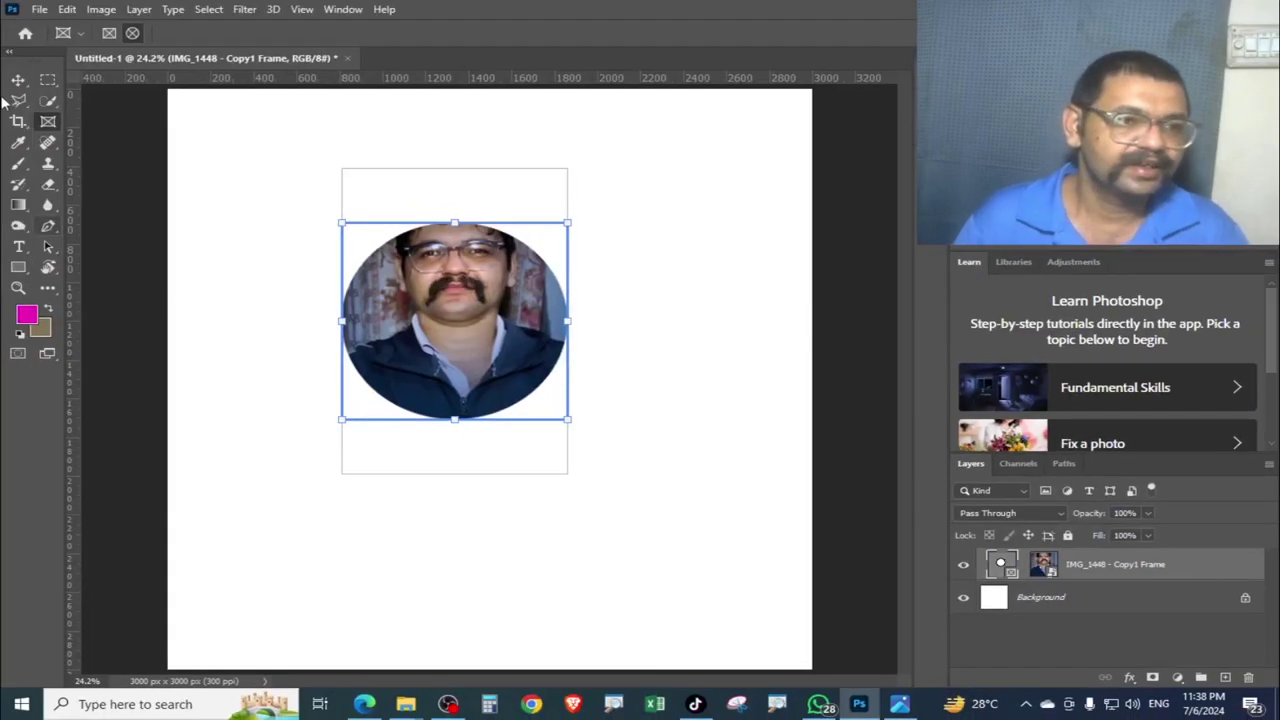
# Enlarge the oval portrait frame, making it taller and wider.
pyautogui.click(18, 80)
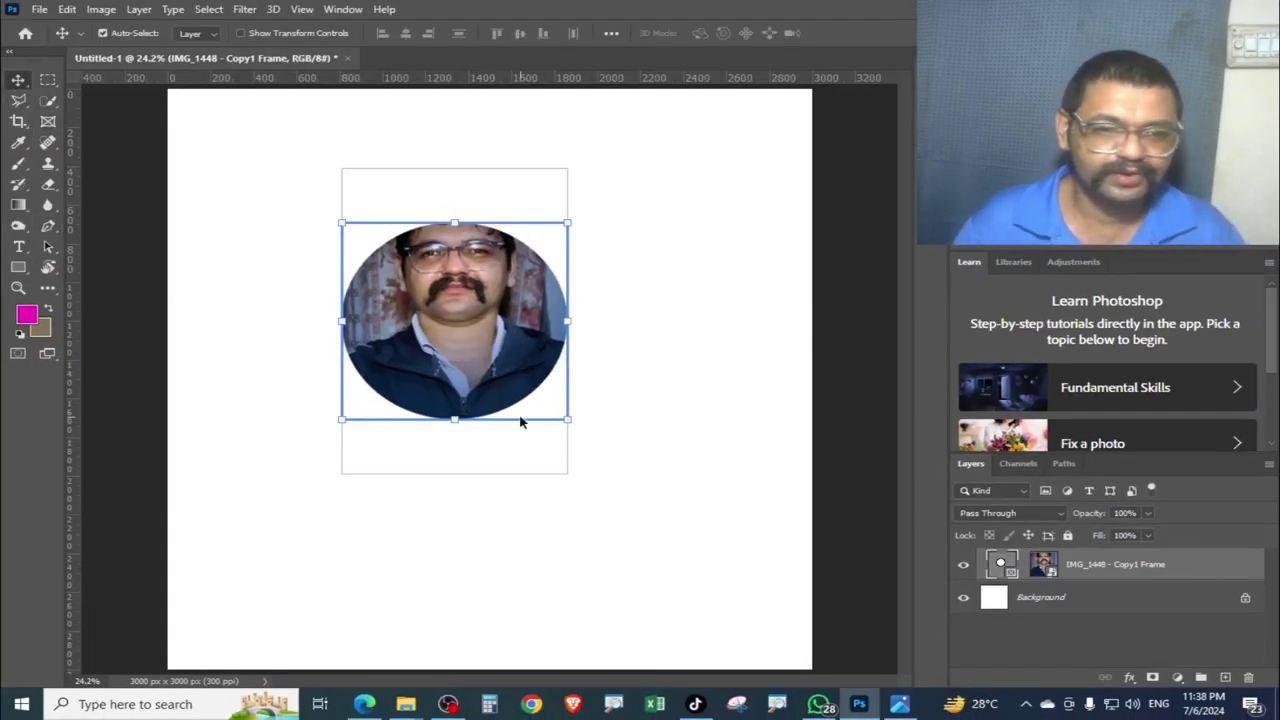
pyautogui.moveTo(566, 421); pyautogui.dragTo(612, 474)
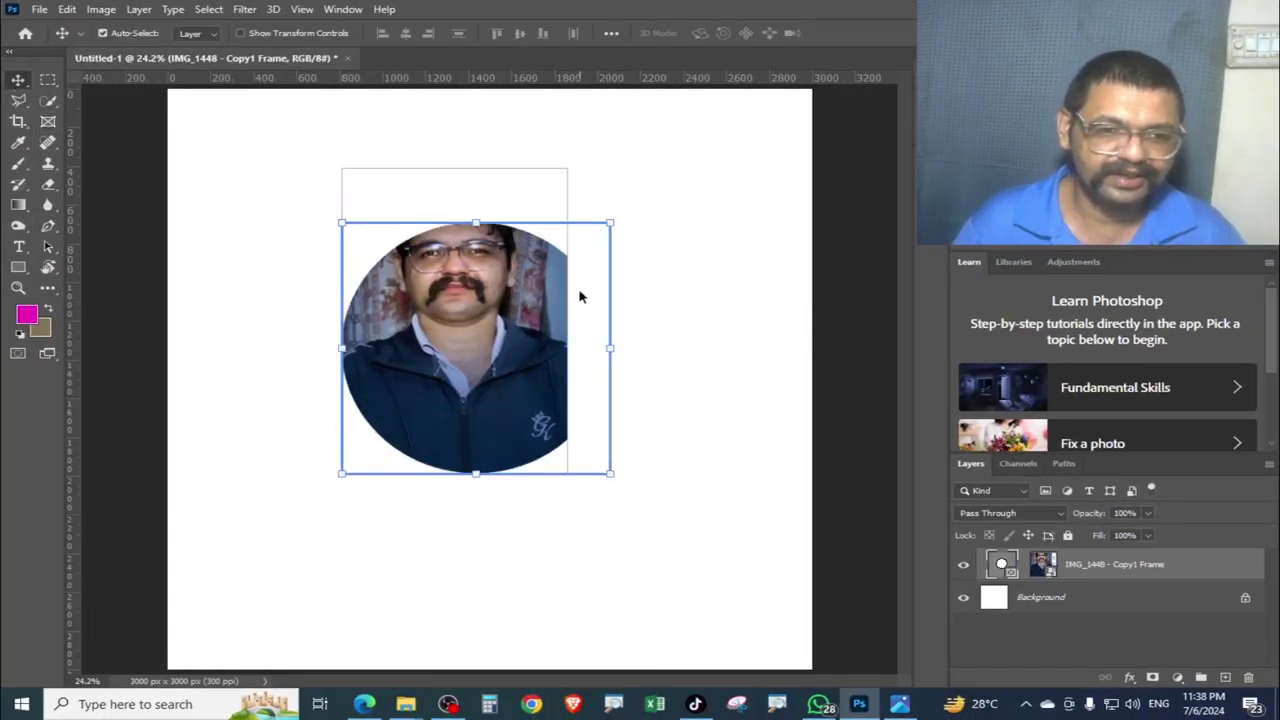
pyautogui.moveTo(479, 225); pyautogui.dragTo(477, 169)
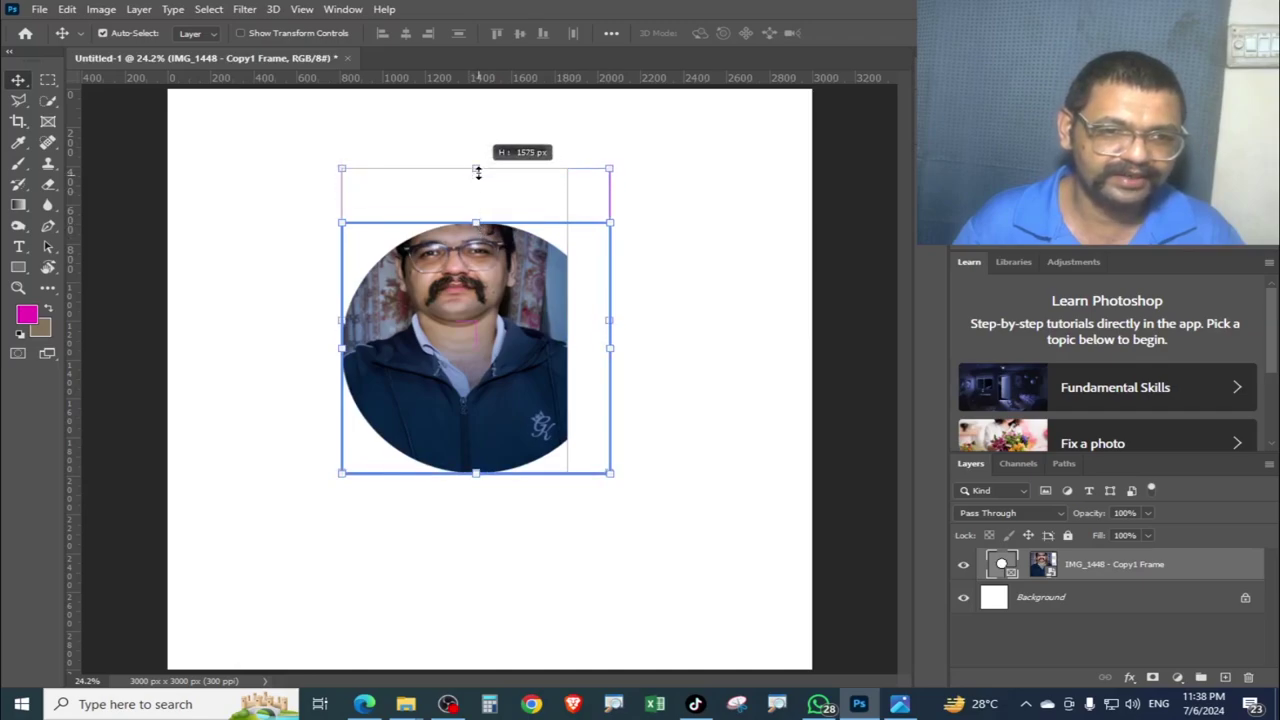
pyautogui.moveTo(612, 321); pyautogui.dragTo(648, 326)
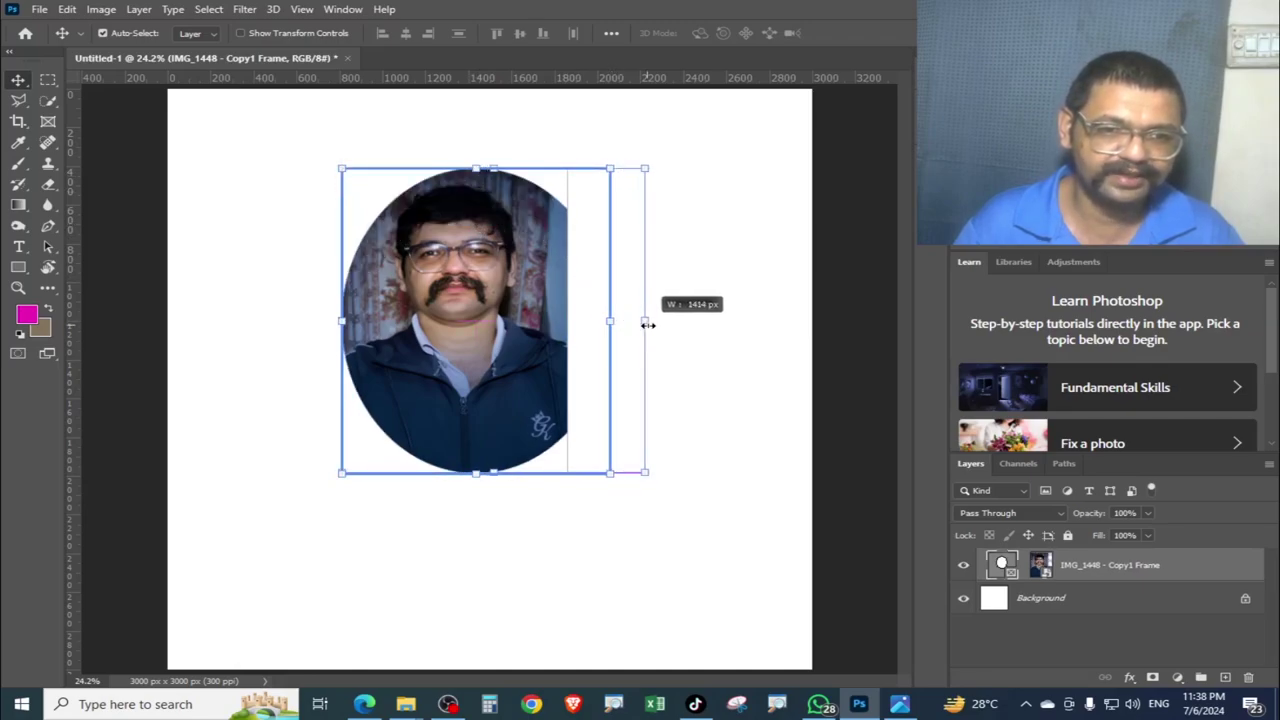
pyautogui.press('Return')
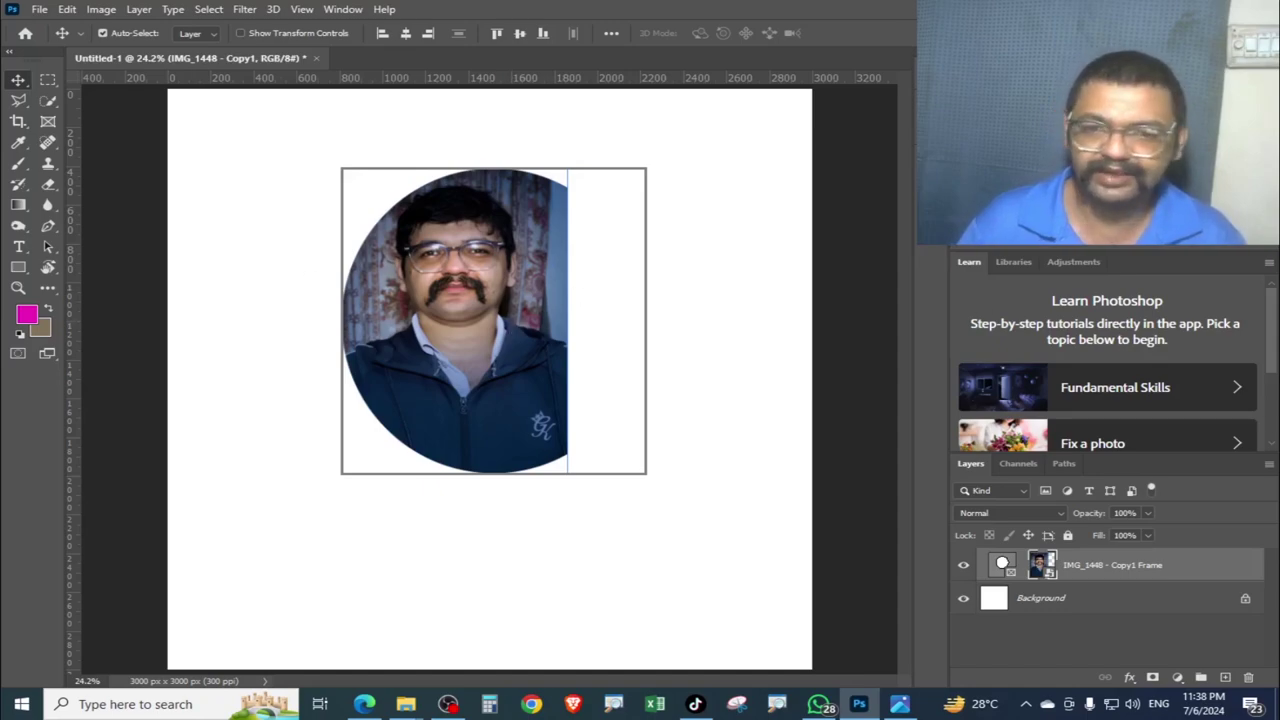
# Draw a rectangular frame at the bottom-left and drop IMG_6598 into it.
pyautogui.press('k')
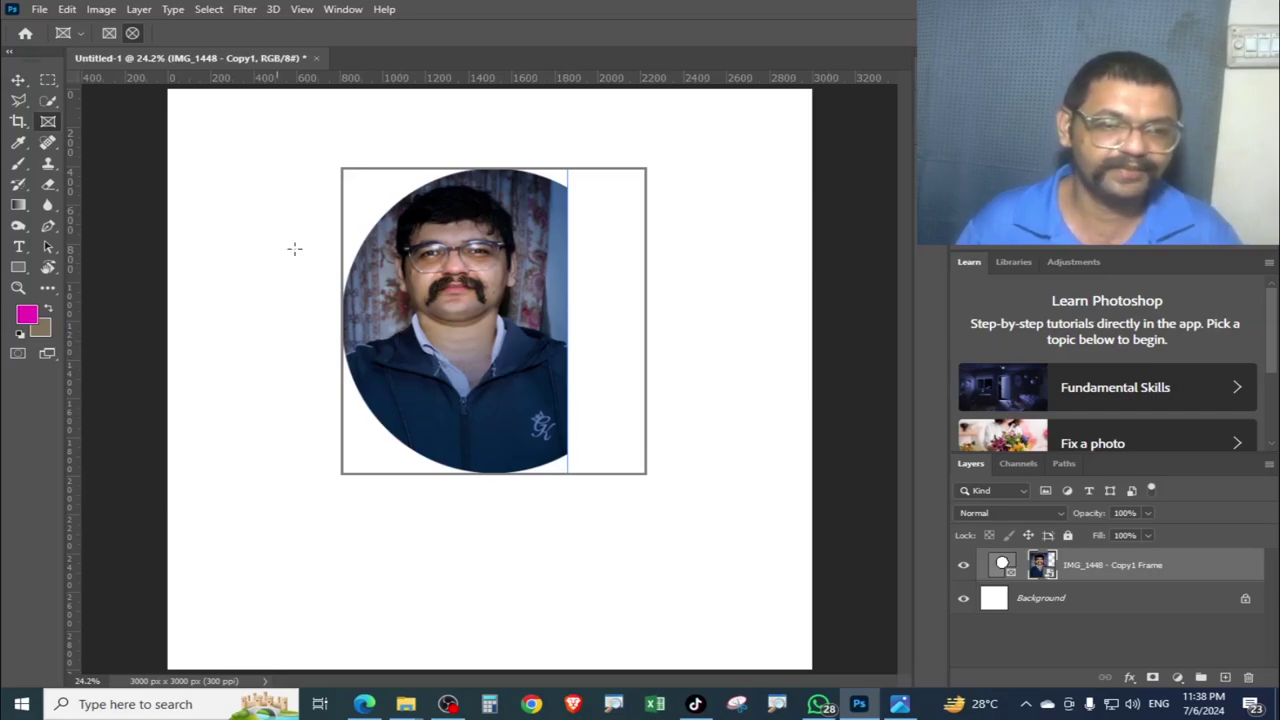
pyautogui.moveTo(251, 534); pyautogui.dragTo(568, 634)
pyautogui.click(650, 620)
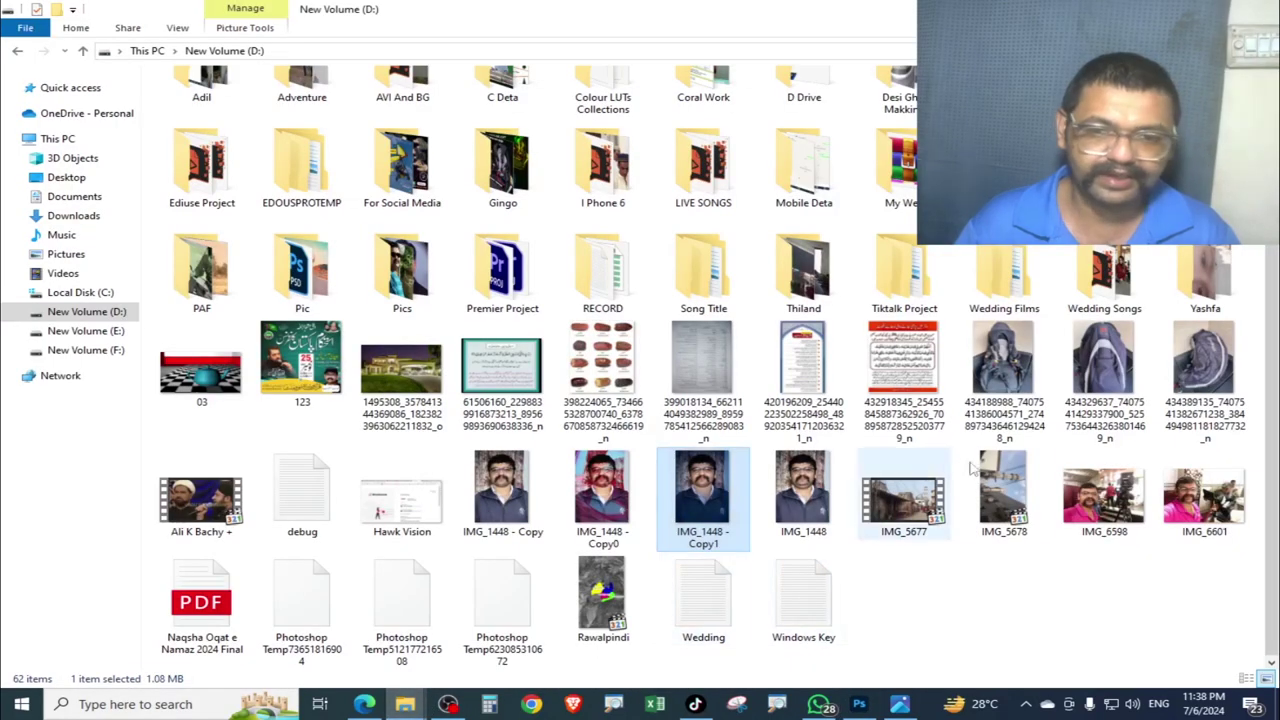
pyautogui.moveTo(1105, 494); pyautogui.dragTo(533, 565)
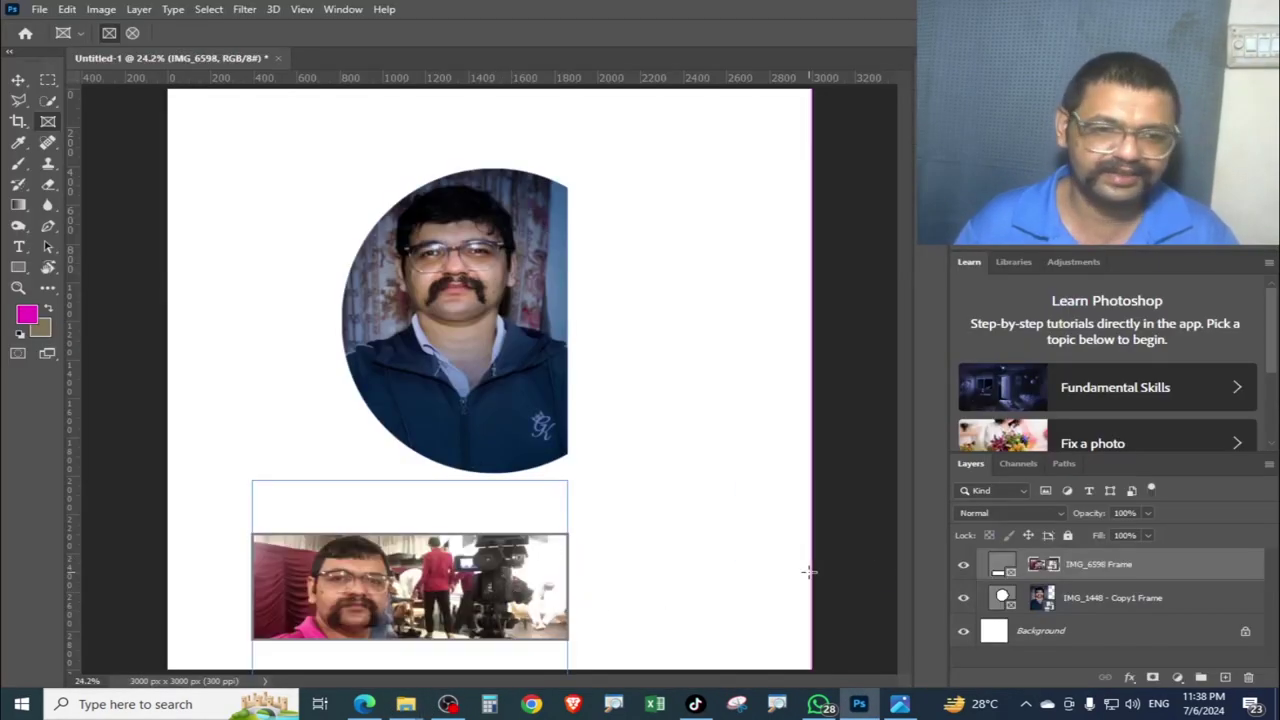
# Centre the IMG_6598 selfie in the bottom frame with the Move tool, then start saving.
pyautogui.moveTo(810, 573)
pyautogui.mouseDown()
pyautogui.moveTo(445, 365)
pyautogui.moveTo(468, 341)
pyautogui.mouseUp()
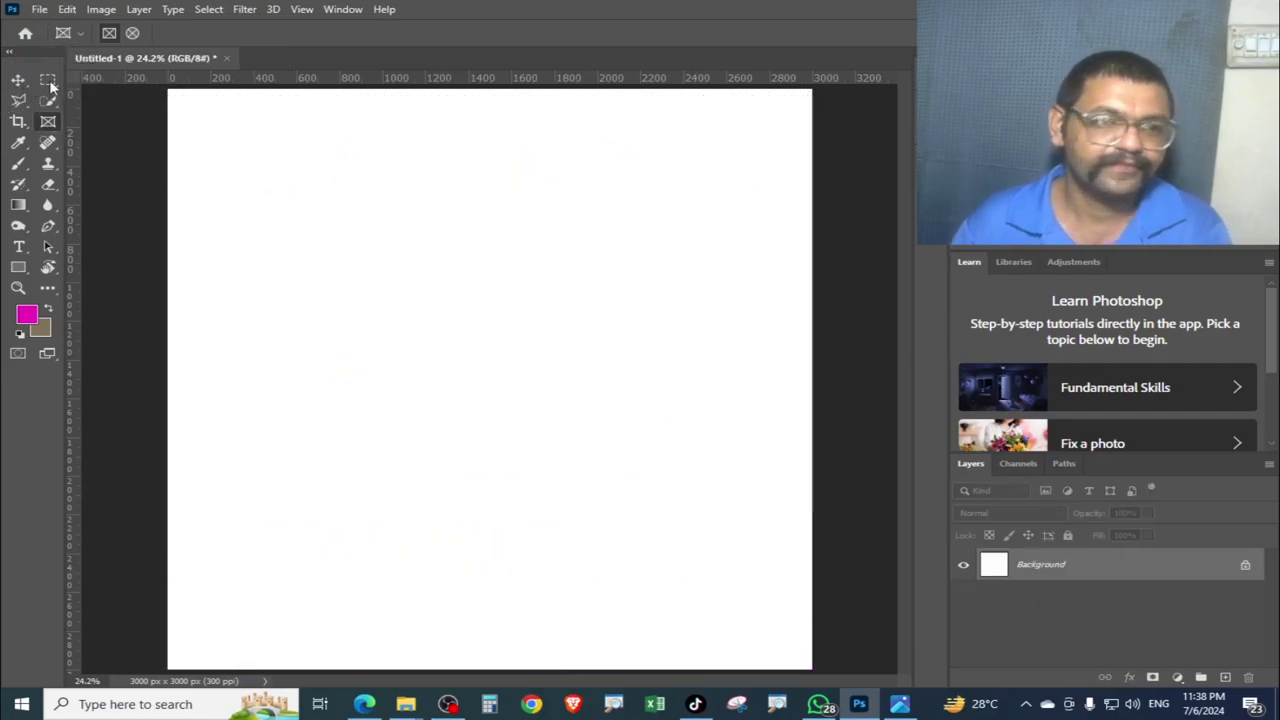
pyautogui.click(18, 79)
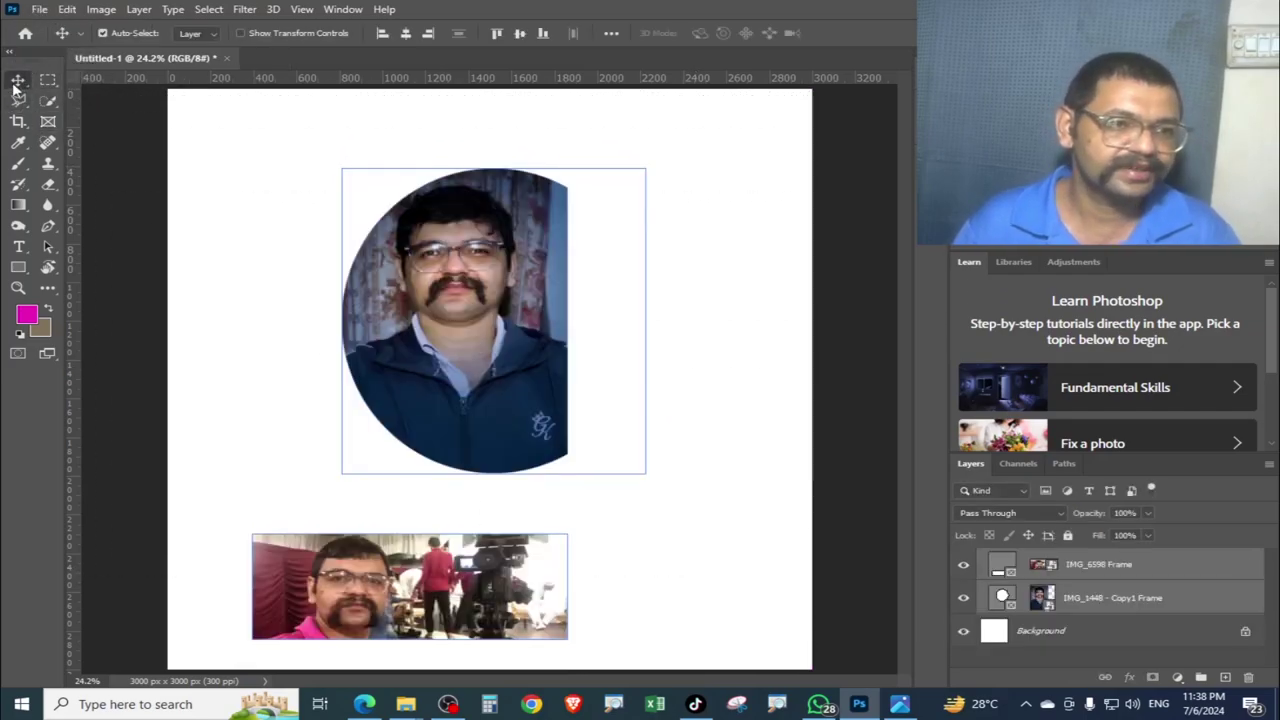
pyautogui.click(717, 334)
pyautogui.click(690, 593)
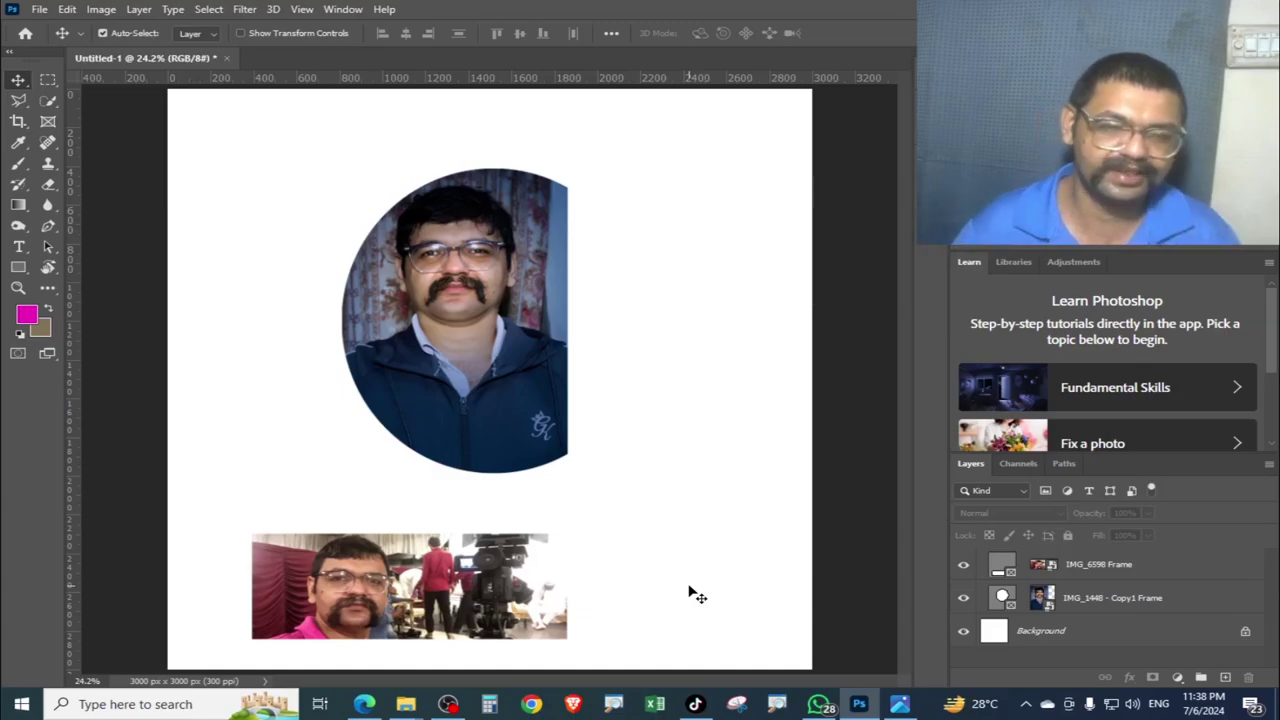
pyautogui.click(465, 442)
pyautogui.click(617, 543)
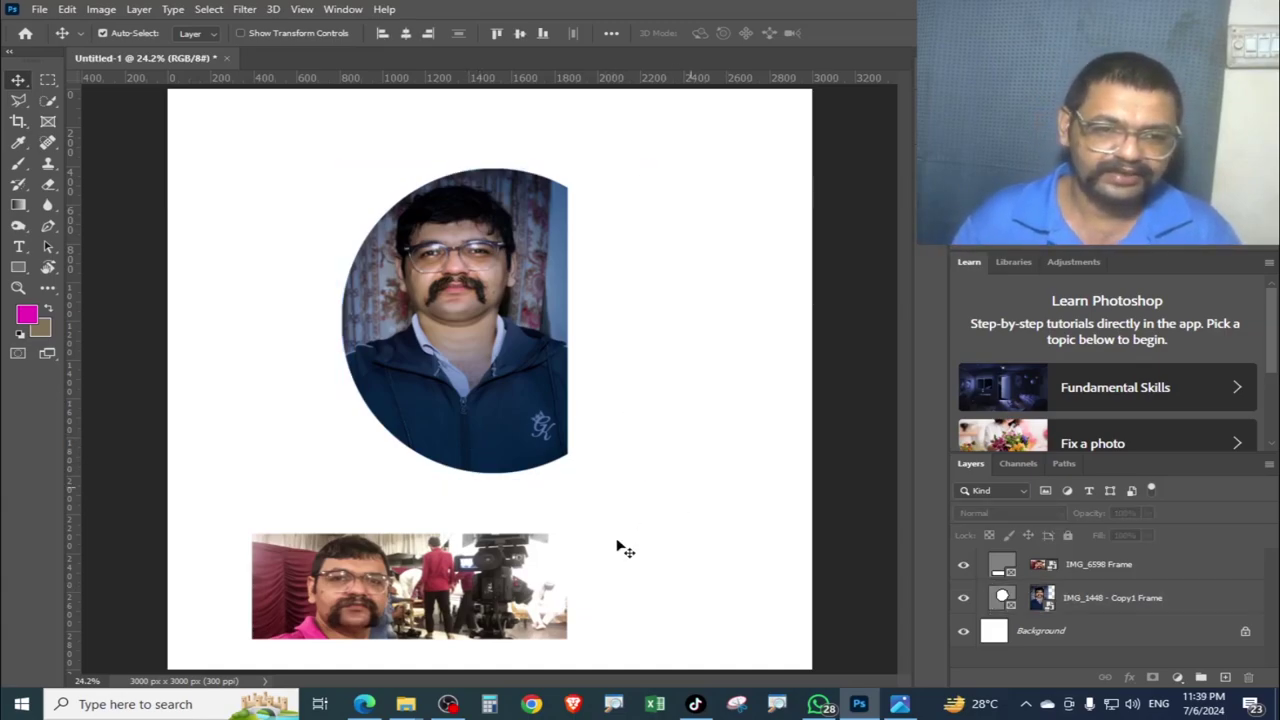
pyautogui.click(525, 597)
pyautogui.moveTo(525, 597); pyautogui.dragTo(532, 595)
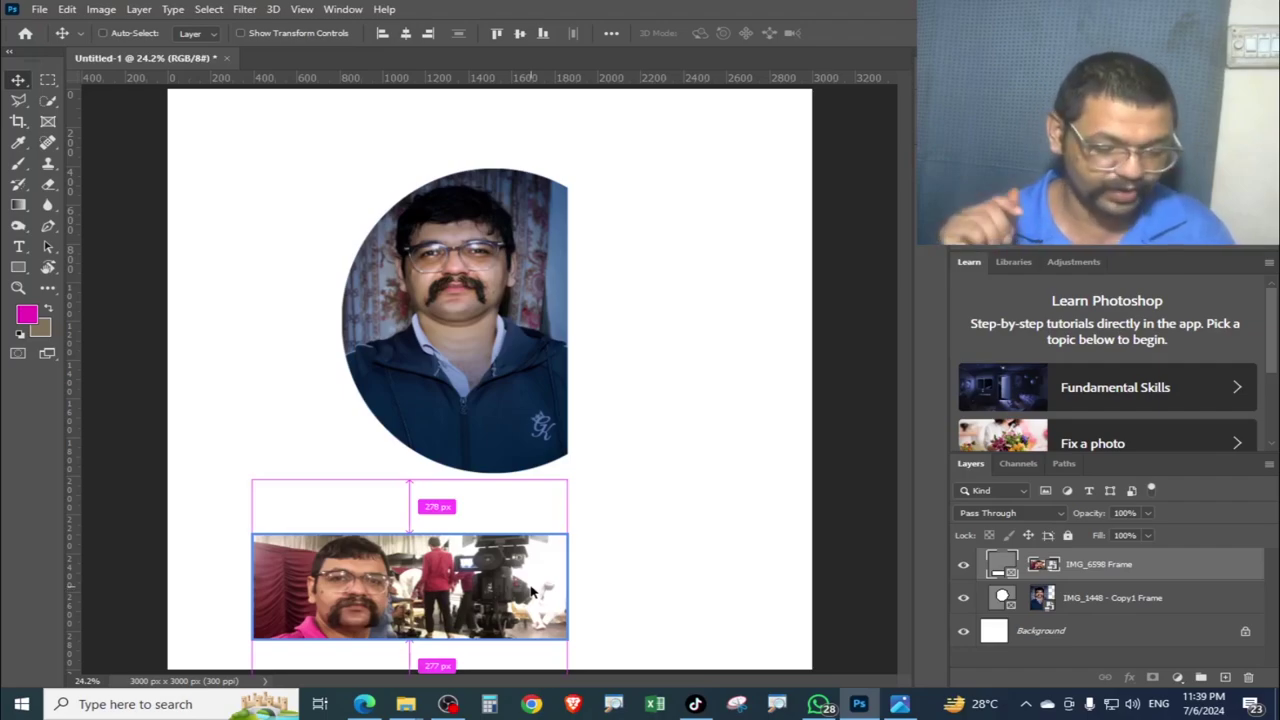
pyautogui.hotkey('ctrl', 's')
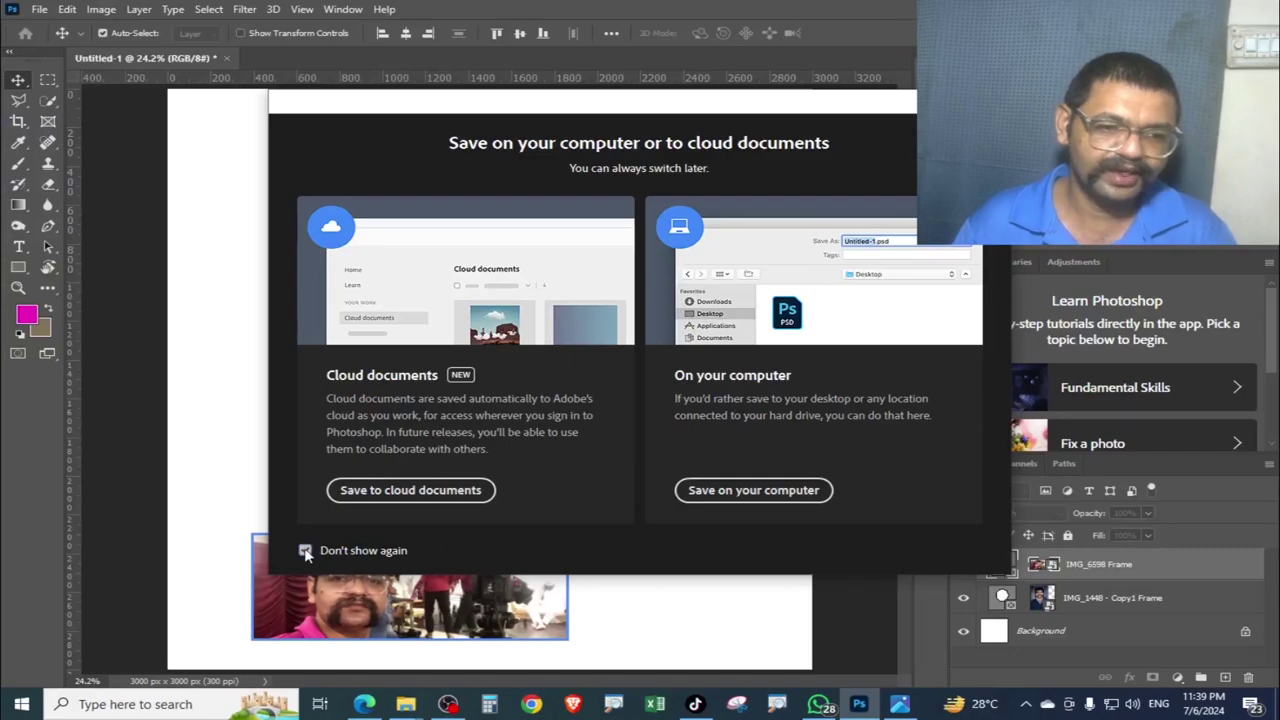
# Turn off the save prompt and save the collage to the computer as 123.psd on New Volume (D:).
pyautogui.click(305, 550)
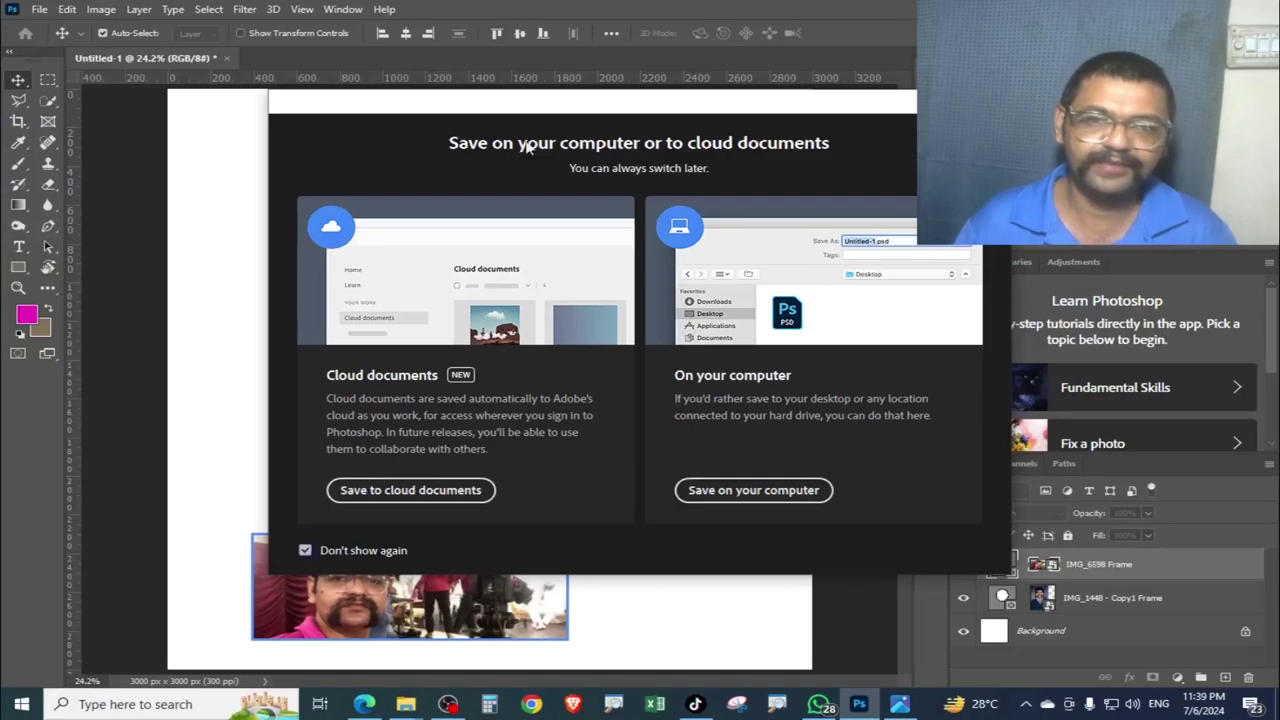
pyautogui.click(744, 490)
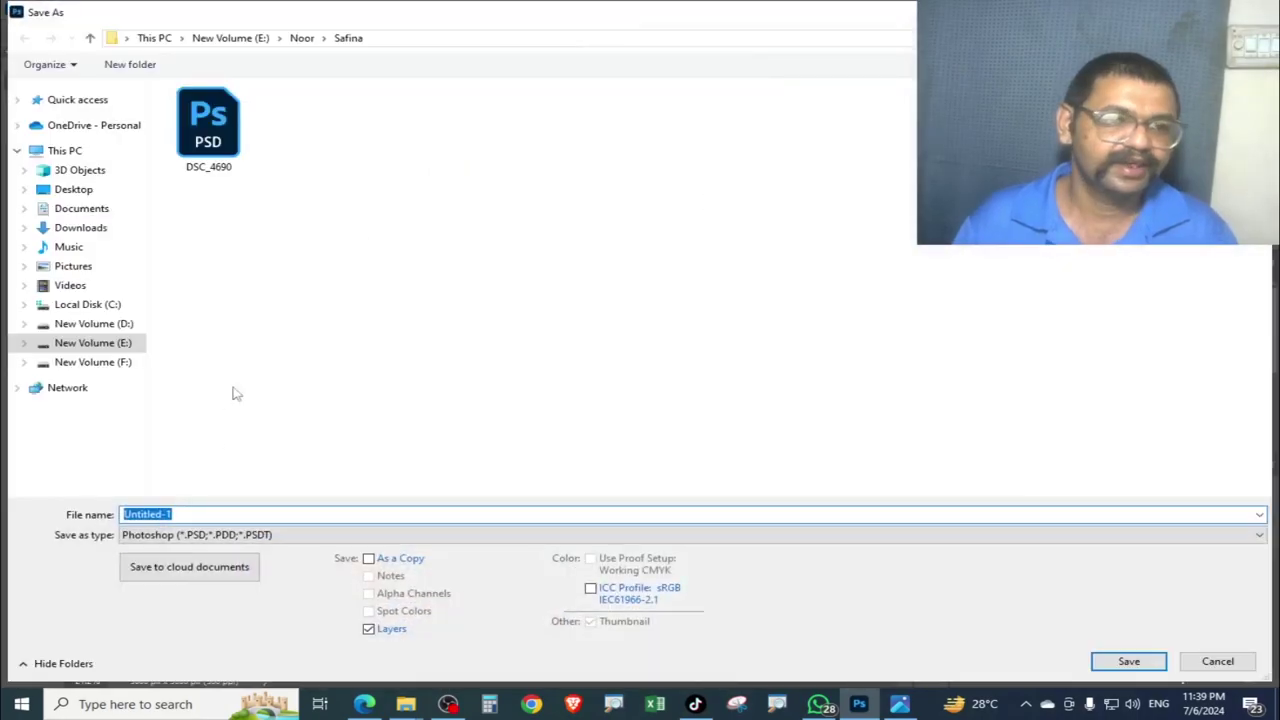
pyautogui.click(65, 323)
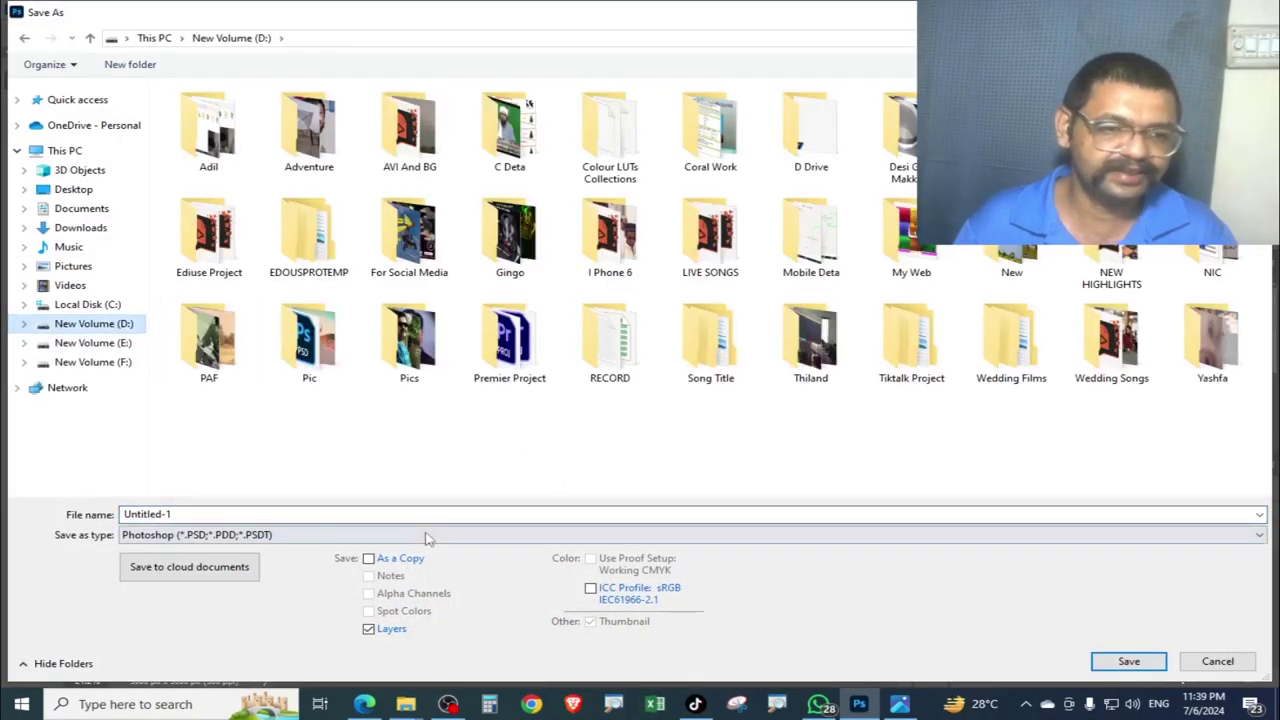
pyautogui.click(386, 515)
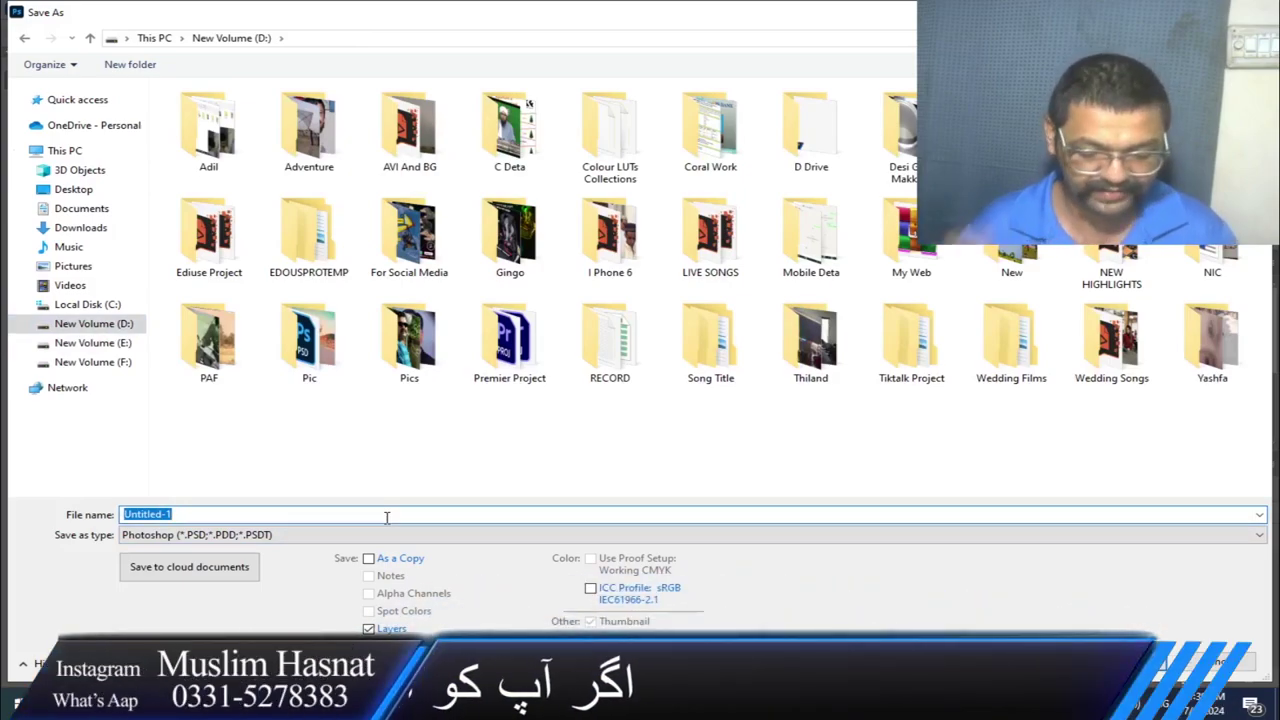
pyautogui.write('123')
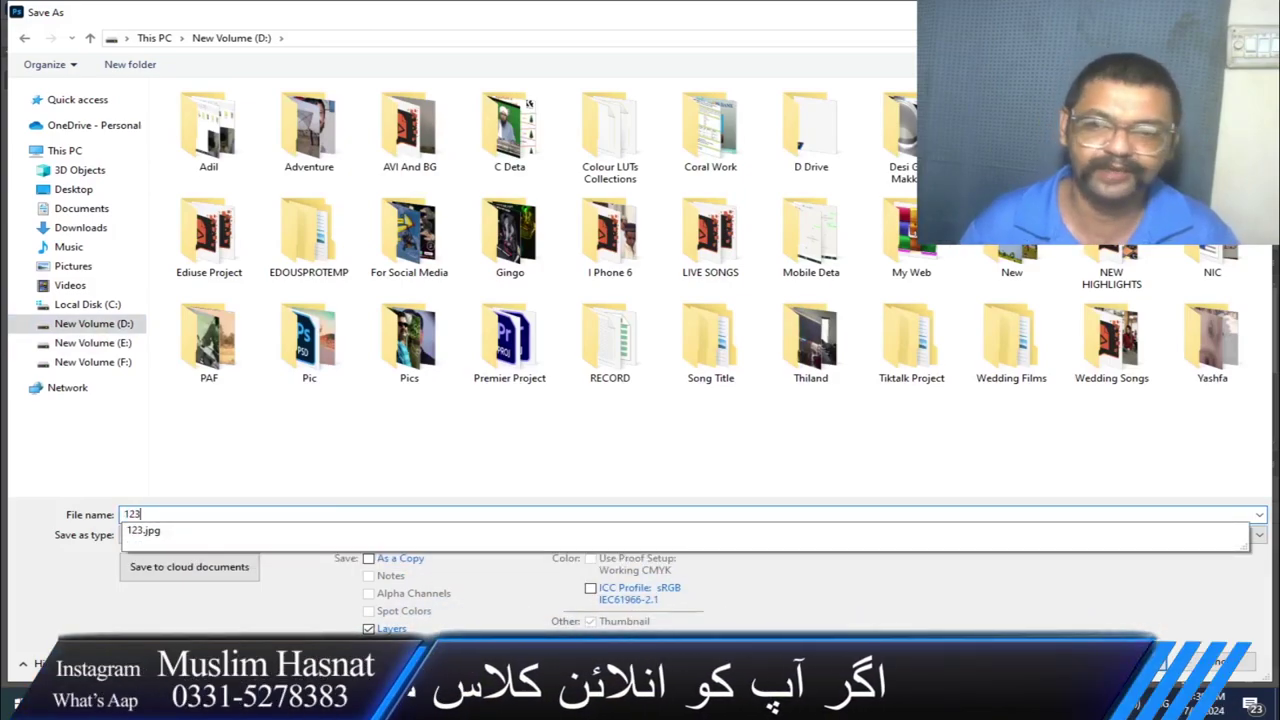
pyautogui.press('Return')
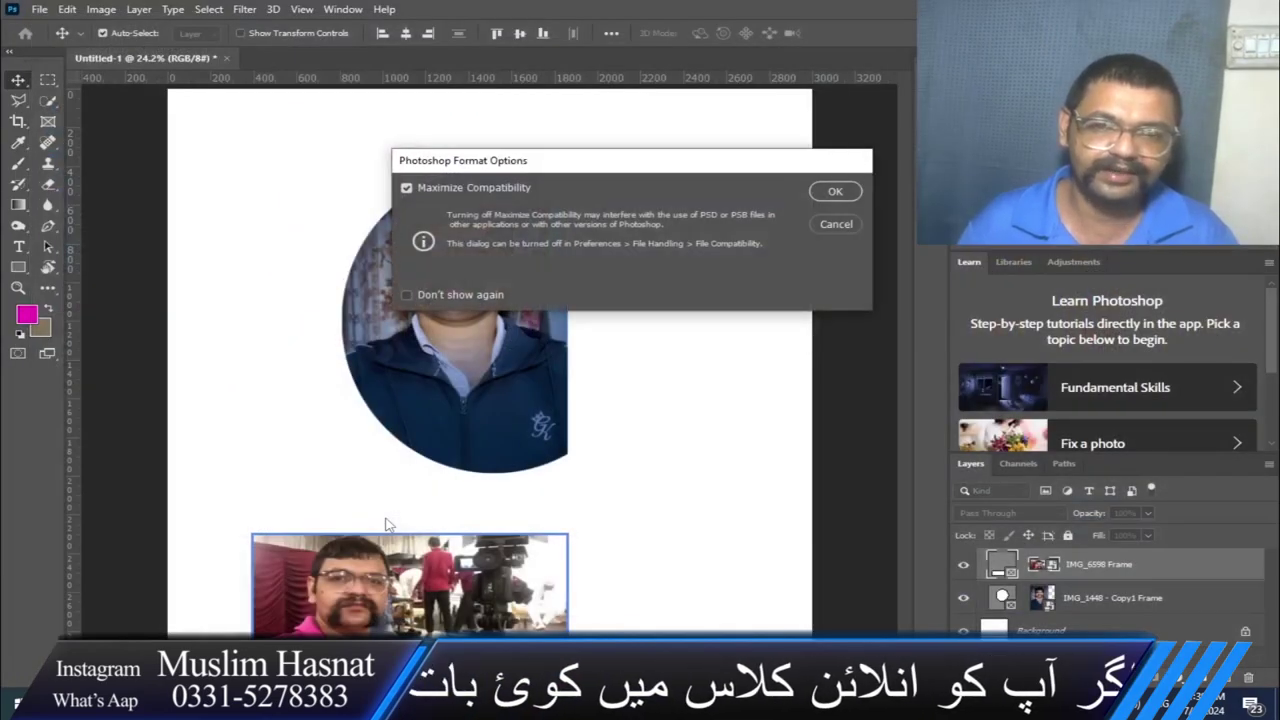
pyautogui.press('Return')
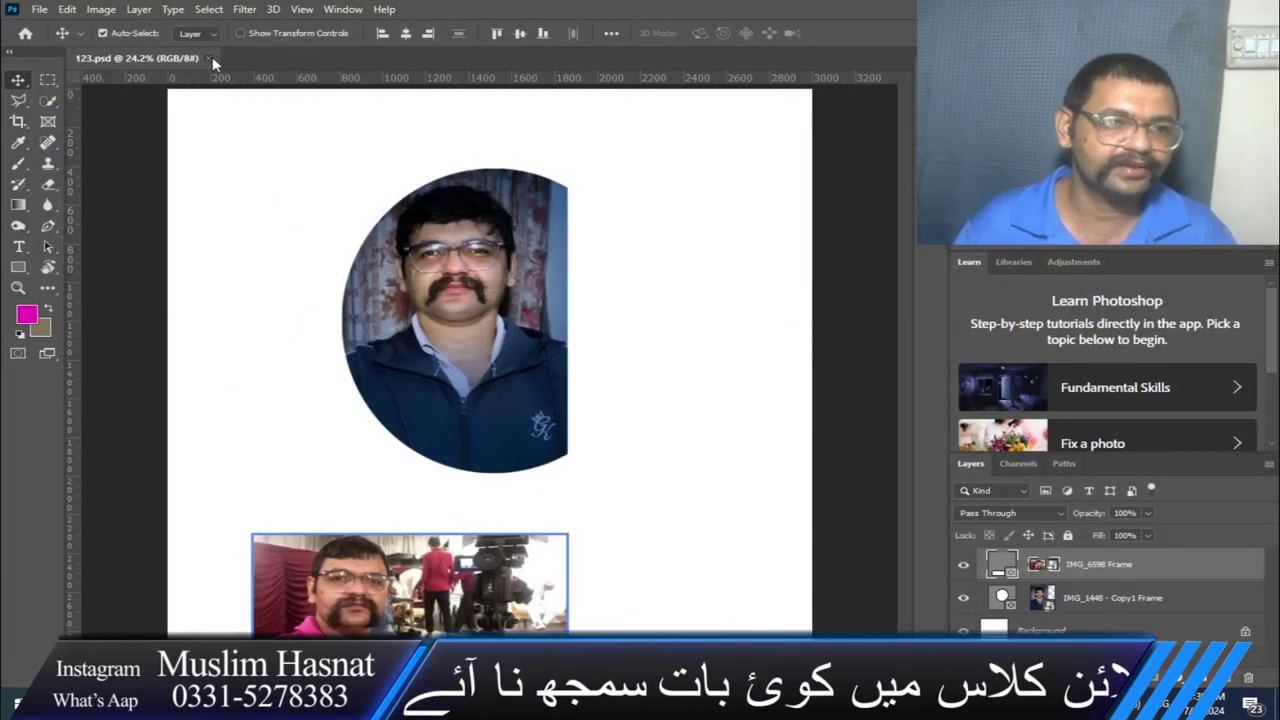
# Close 123.psd, clear the recent files list, and reopen 123.psd from the D drive folder.
pyautogui.click(208, 57)
pyautogui.click(40, 9)
pyautogui.moveTo(74, 103)
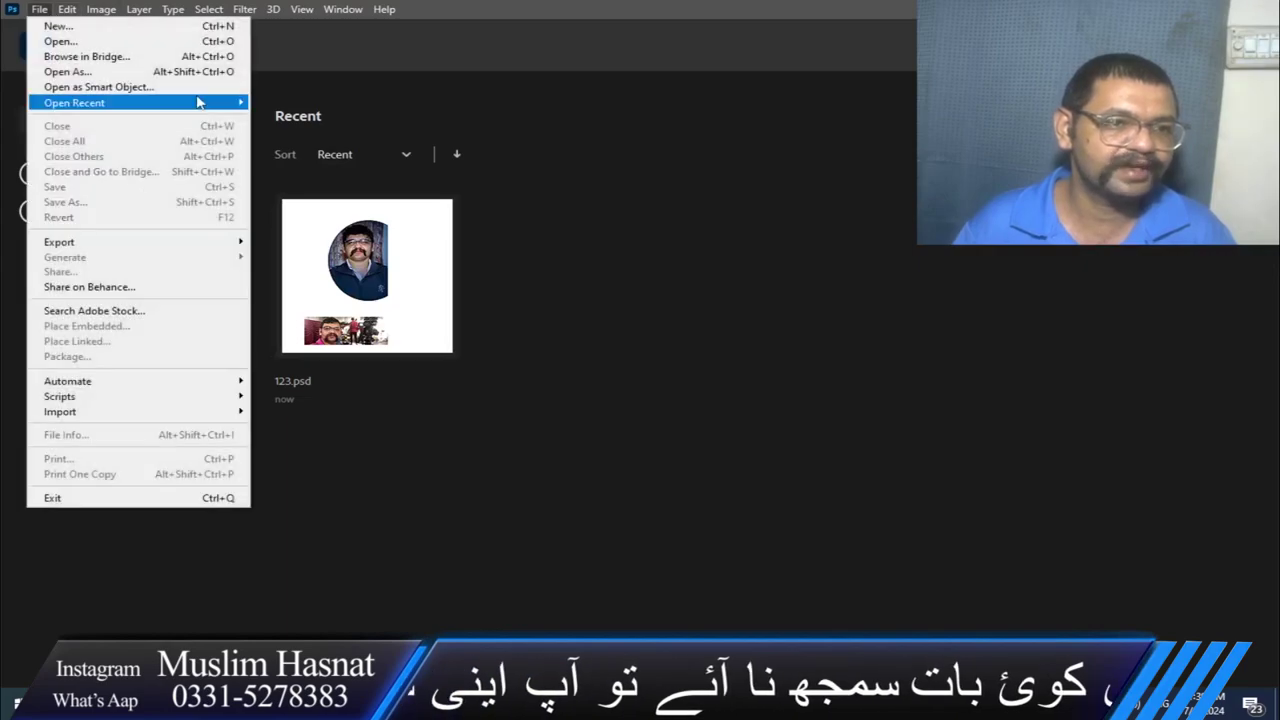
pyautogui.click(336, 126)
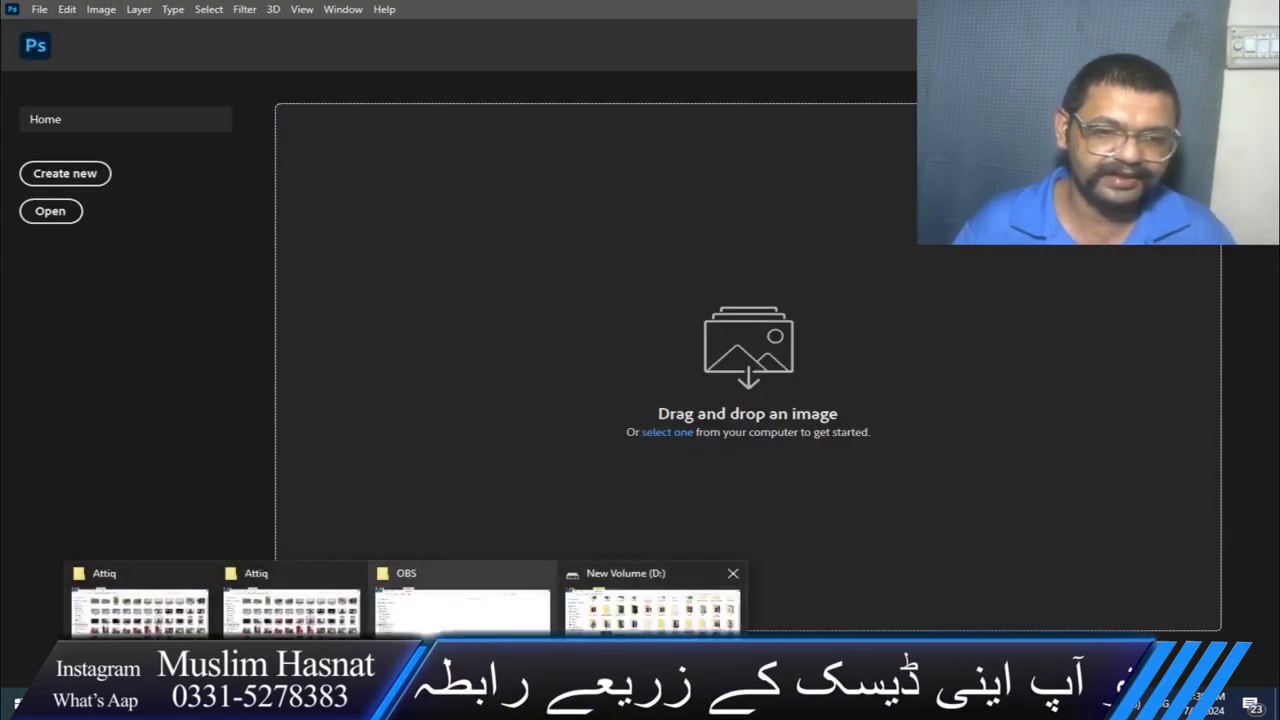
pyautogui.click(652, 606)
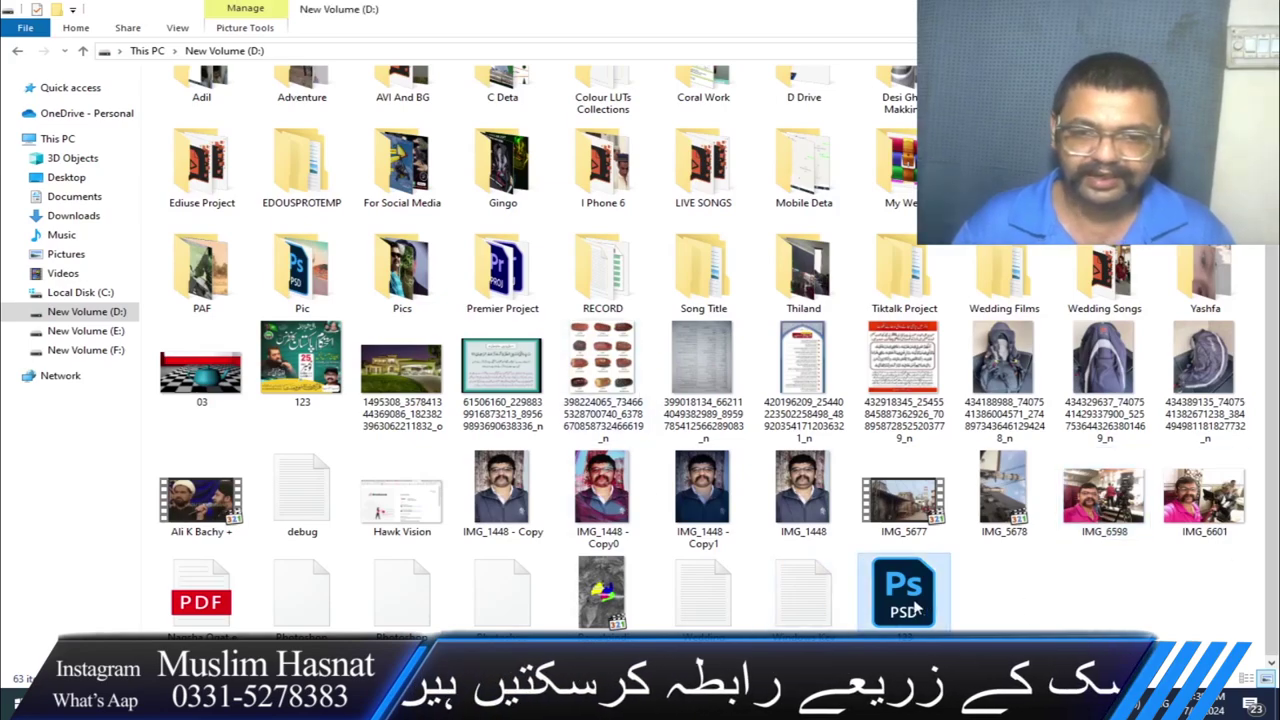
pyautogui.moveTo(903, 590)
pyautogui.mouseDown()
pyautogui.moveTo(582, 384)
pyautogui.moveTo(617, 349)
pyautogui.mouseUp()
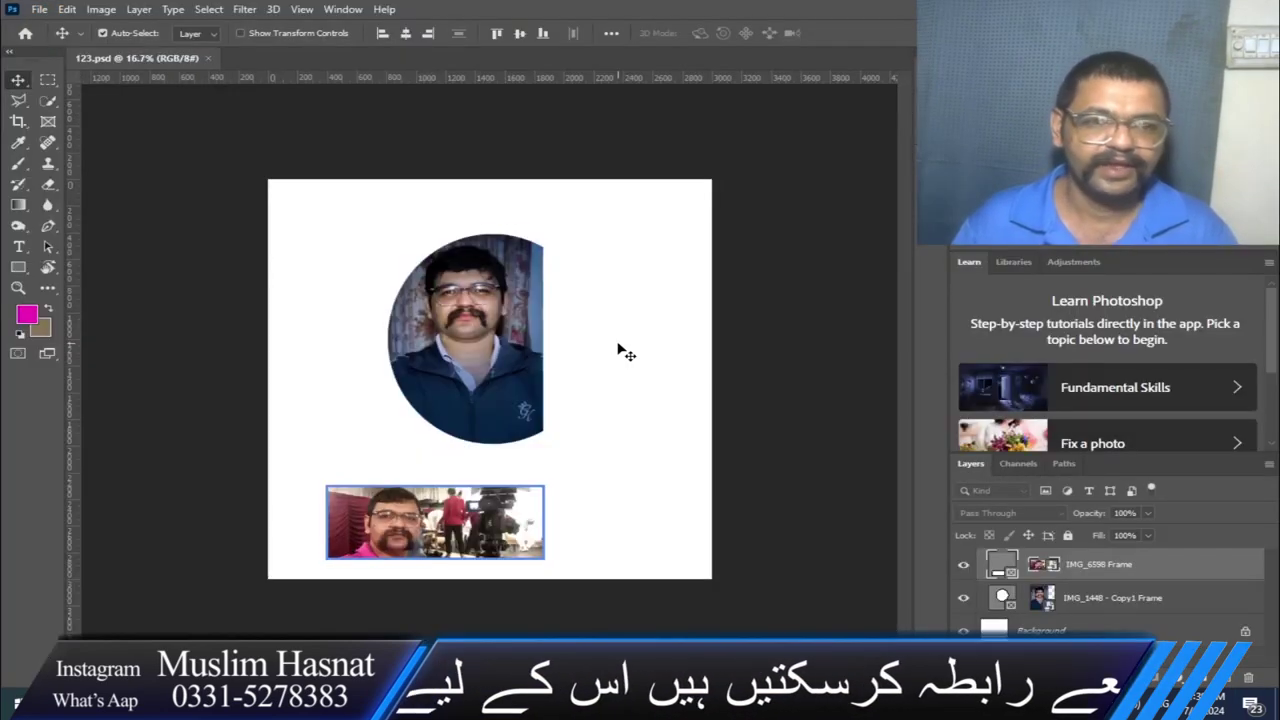
# Move the circular portrait up and right, and shift the photo within its circle frame.
pyautogui.moveTo(430, 395); pyautogui.dragTo(527, 352)
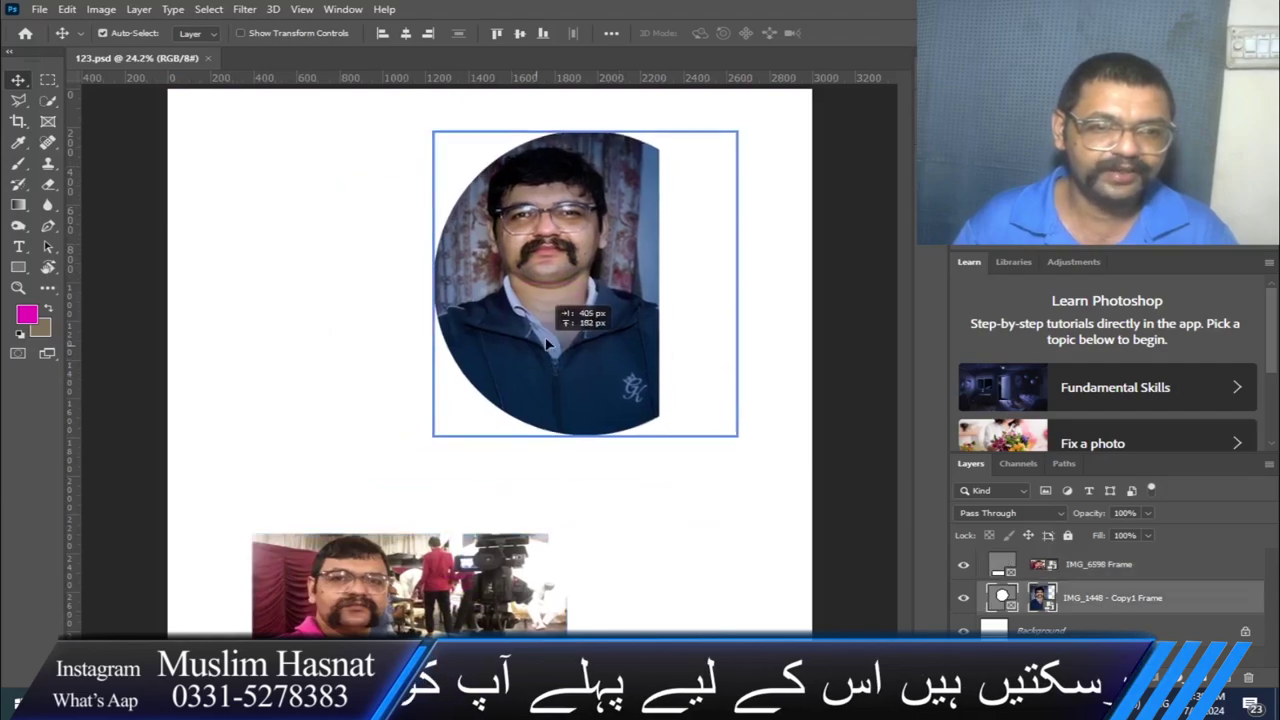
pyautogui.click(577, 296)
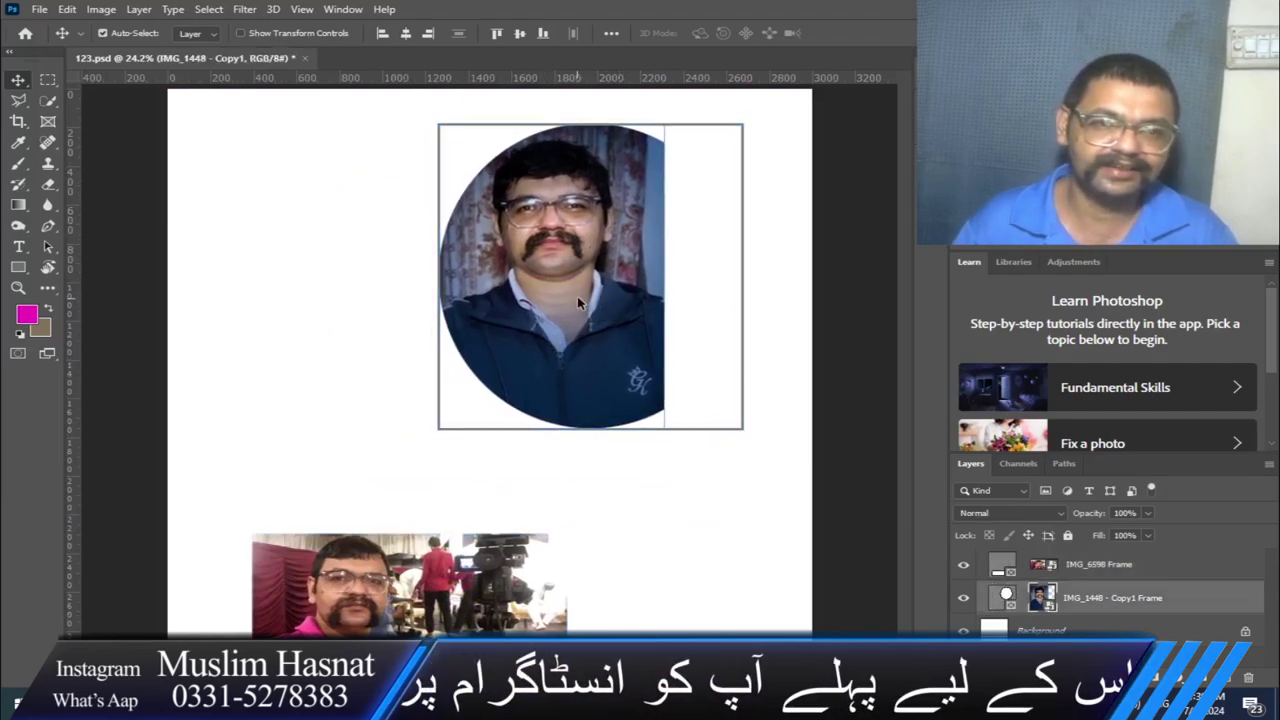
pyautogui.moveTo(575, 351)
pyautogui.mouseDown()
pyautogui.moveTo(617, 365)
pyautogui.moveTo(590, 357)
pyautogui.mouseUp()
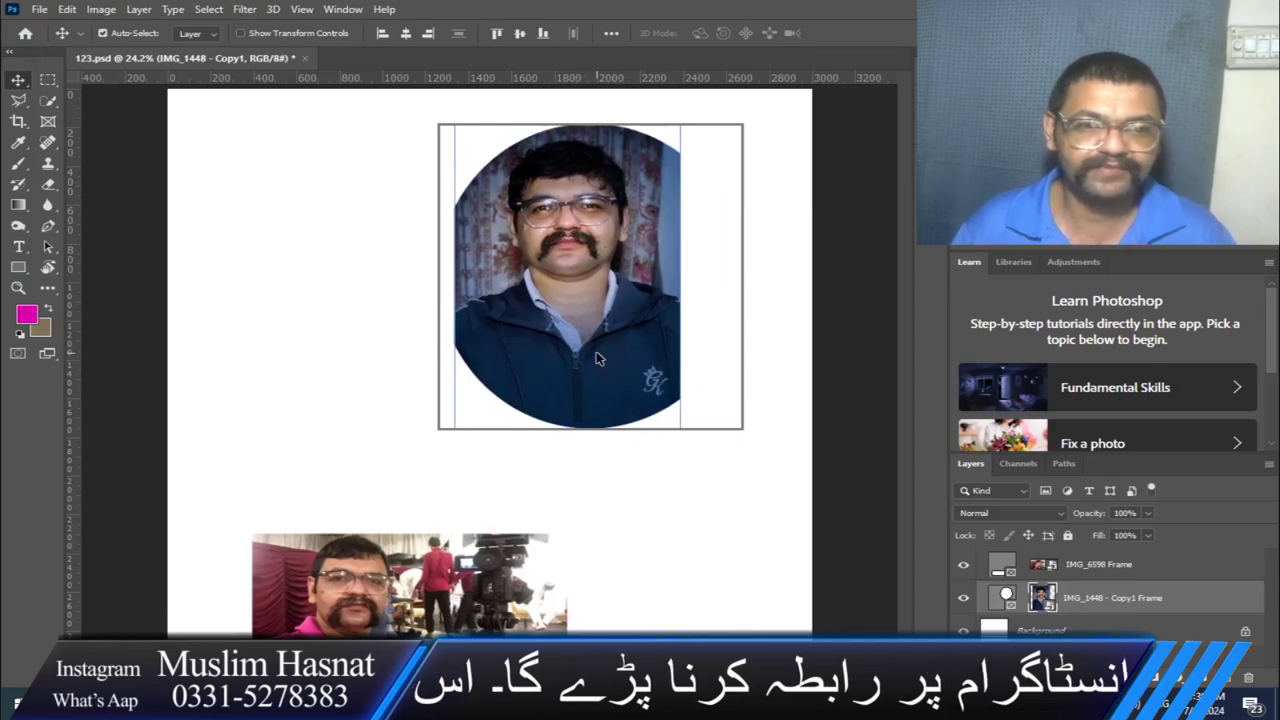
# Stretch the selfie frame taller, place it below the circle at bottom centre, then save and close 123.psd.
pyautogui.moveTo(409, 543); pyautogui.dragTo(383, 345)
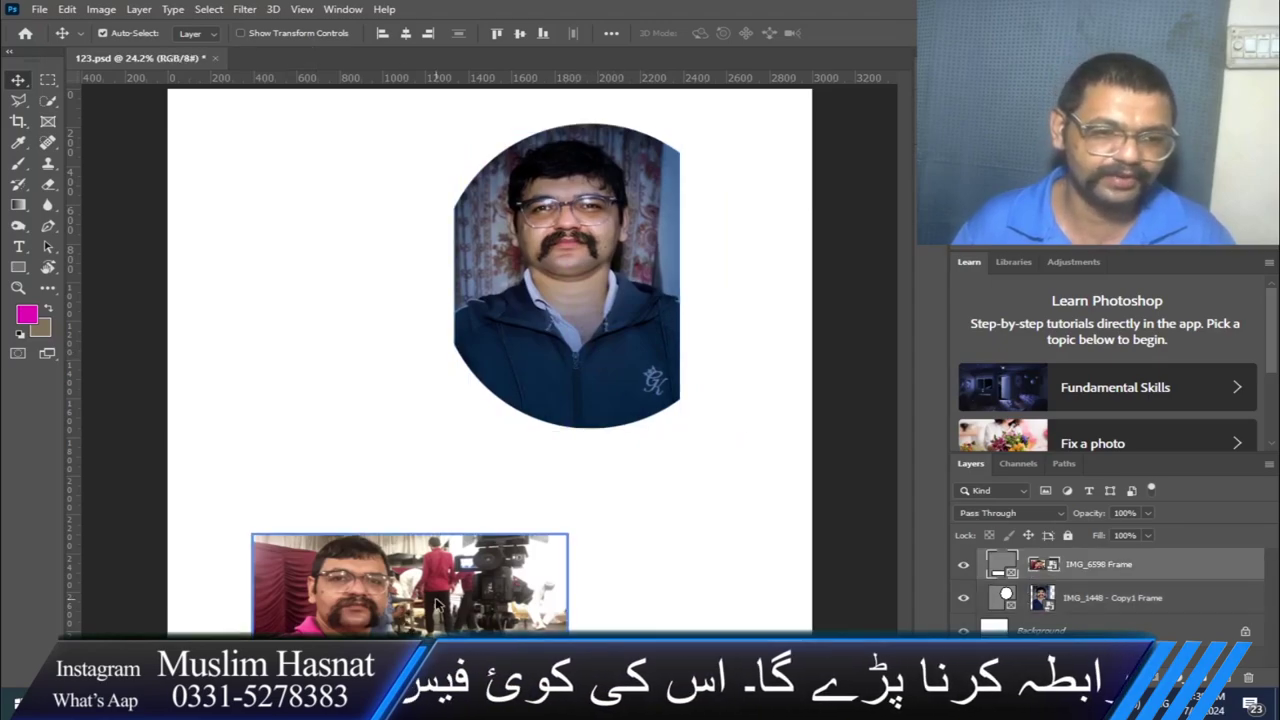
pyautogui.moveTo(398, 302); pyautogui.dragTo(398, 302)
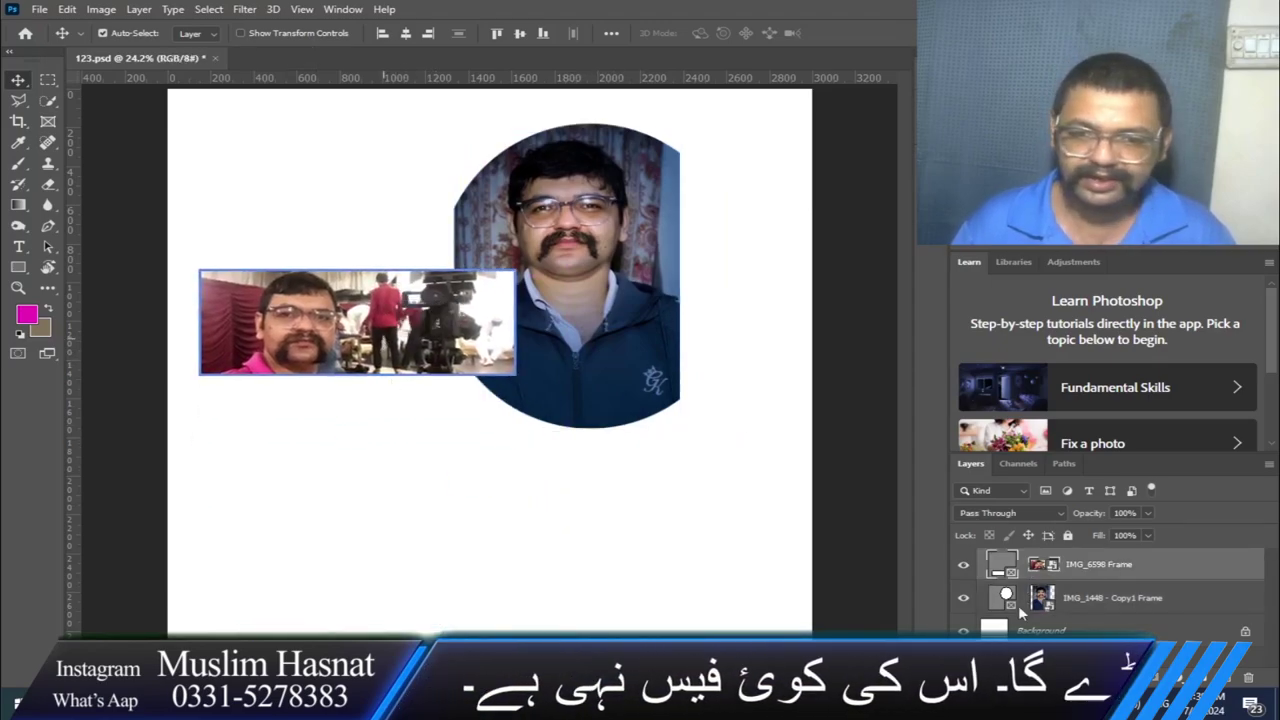
pyautogui.click(1045, 567)
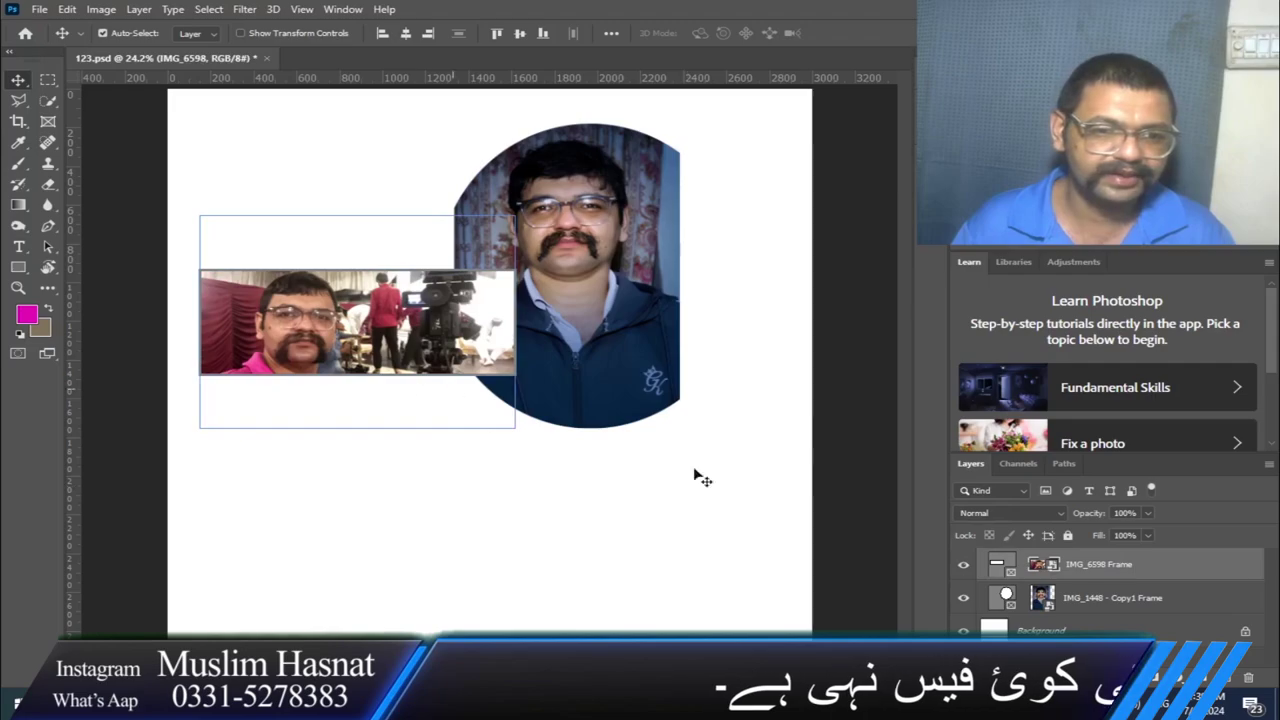
pyautogui.moveTo(356, 377); pyautogui.dragTo(356, 428)
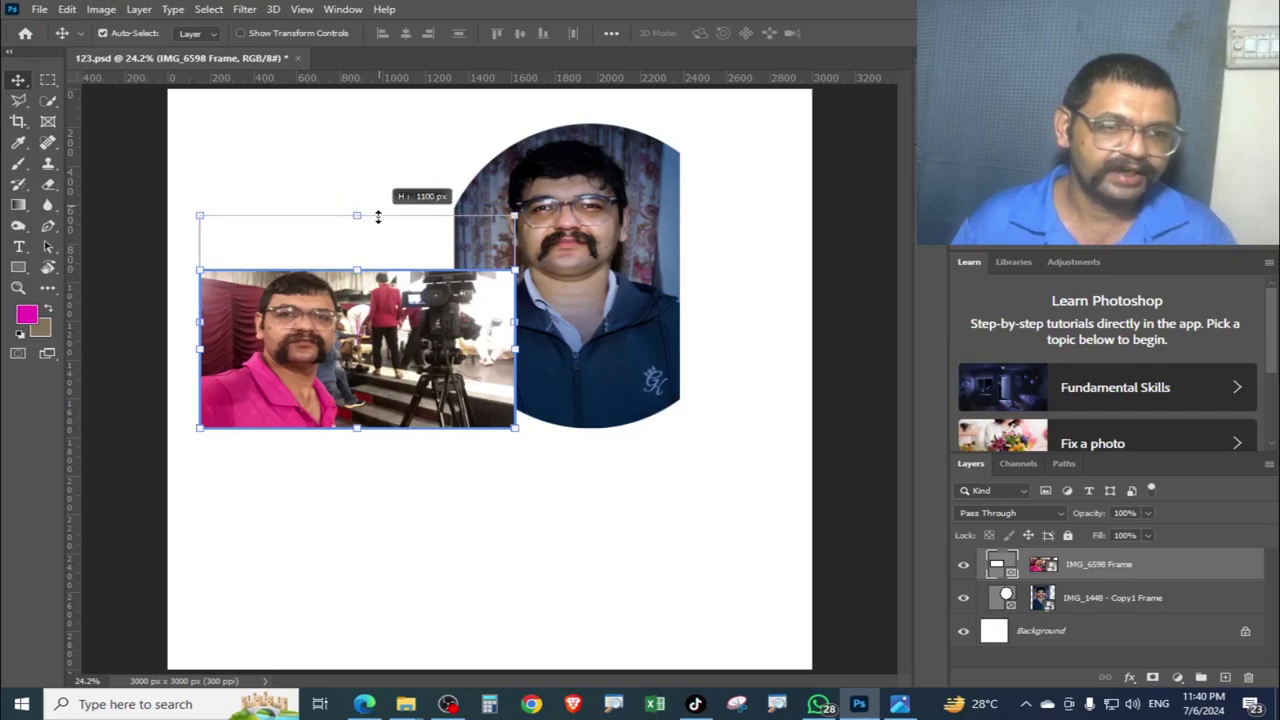
pyautogui.moveTo(360, 268); pyautogui.dragTo(360, 215)
pyautogui.moveTo(340, 296)
pyautogui.mouseDown()
pyautogui.moveTo(363, 460)
pyautogui.moveTo(483, 529)
pyautogui.moveTo(503, 525)
pyautogui.moveTo(487, 557)
pyautogui.mouseUp()
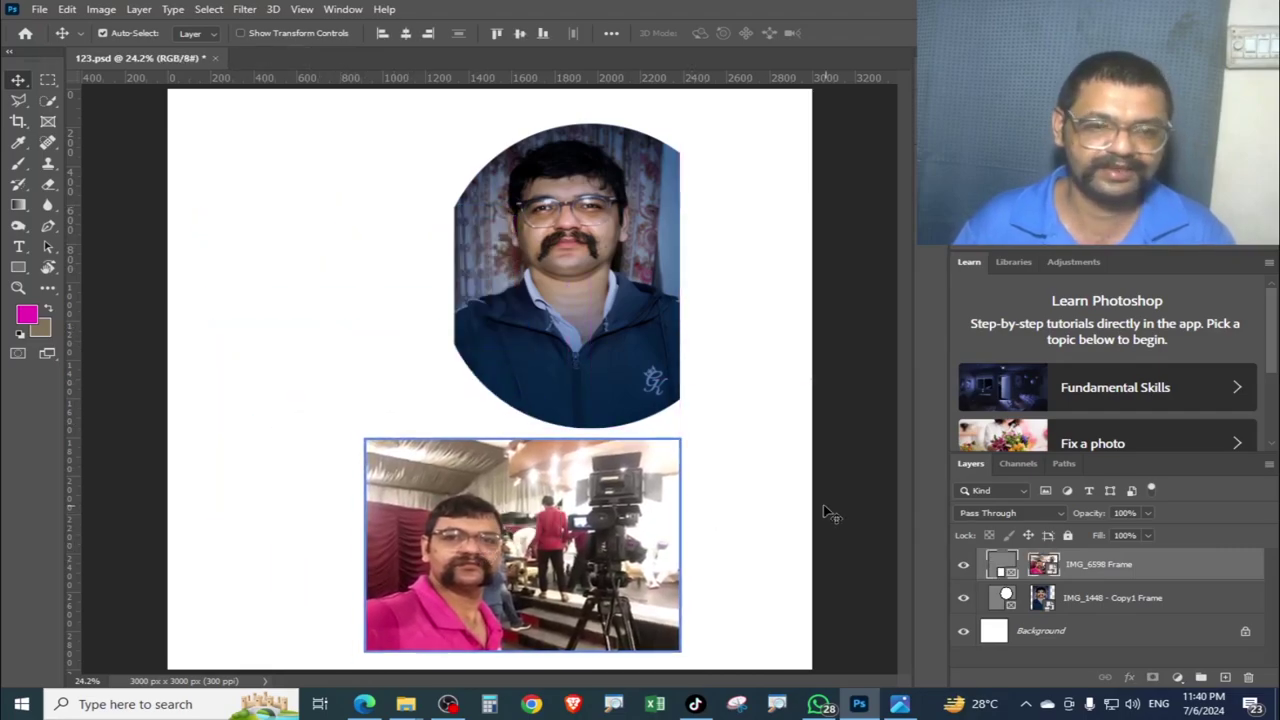
pyautogui.click(746, 535)
pyautogui.hotkey('ctrl', 's')
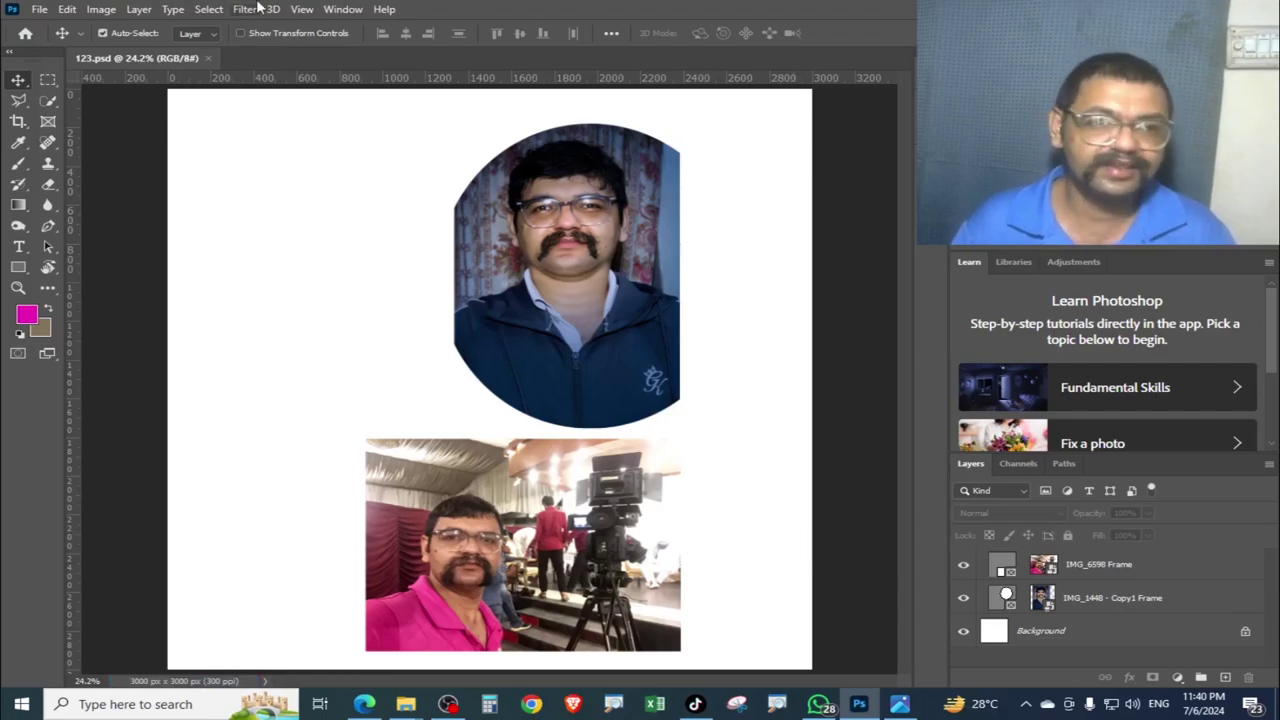
pyautogui.click(210, 58)
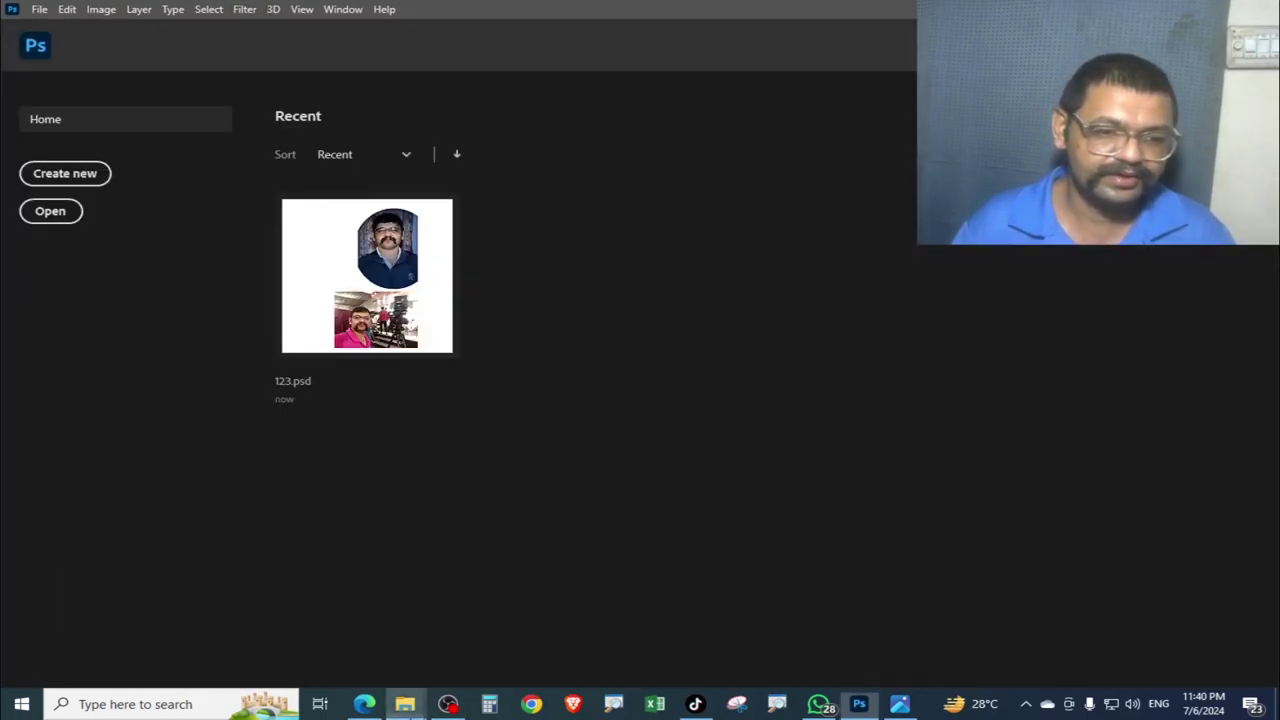
# Reopen 123.psd in Photoshop from the D drive folder.
pyautogui.click(653, 625)
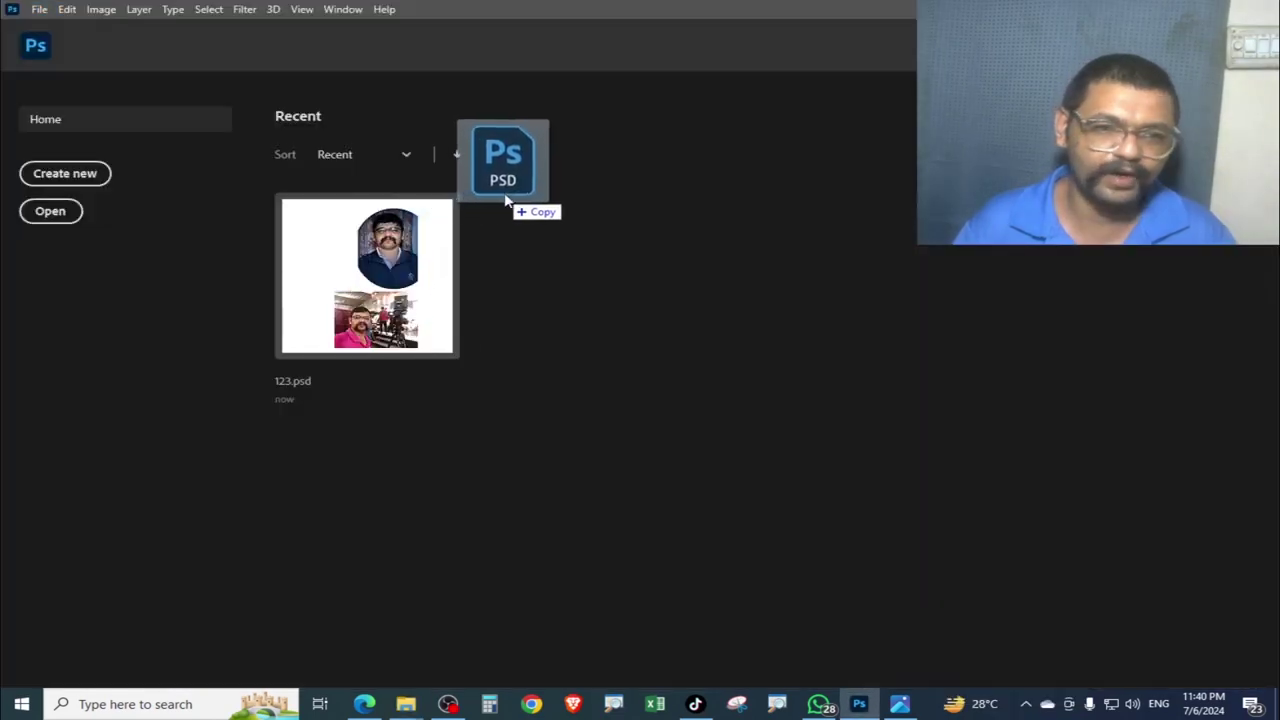
pyautogui.moveTo(904, 592); pyautogui.dragTo(457, 280)
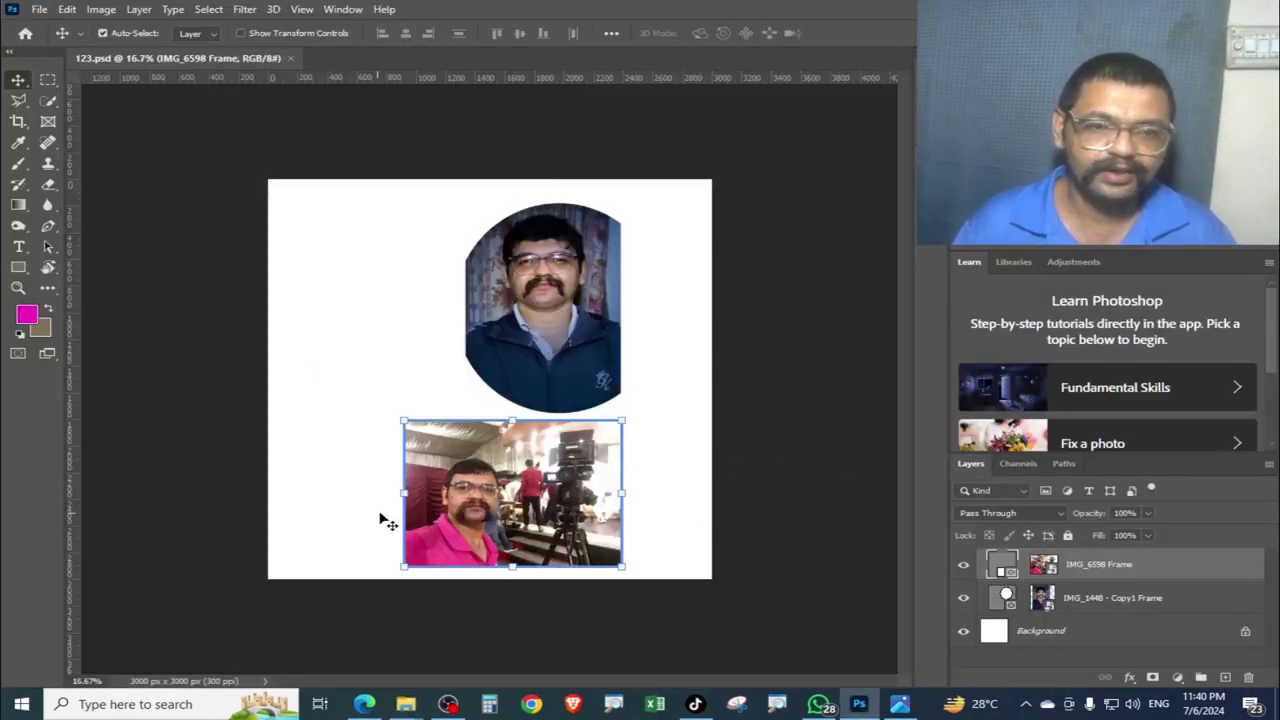
pyautogui.click(728, 519)
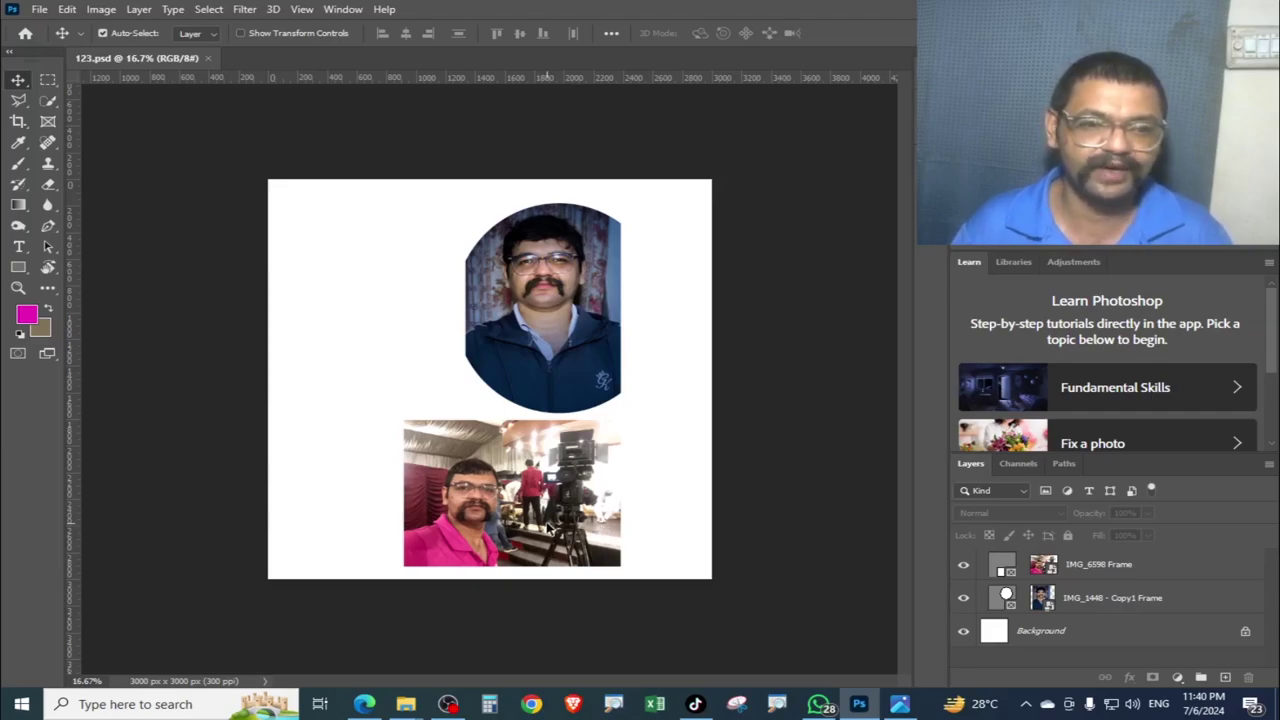
# Move the selfie to the upper left and the circle portrait to the right edge, then start Save As.
pyautogui.moveTo(537, 527); pyautogui.dragTo(401, 340)
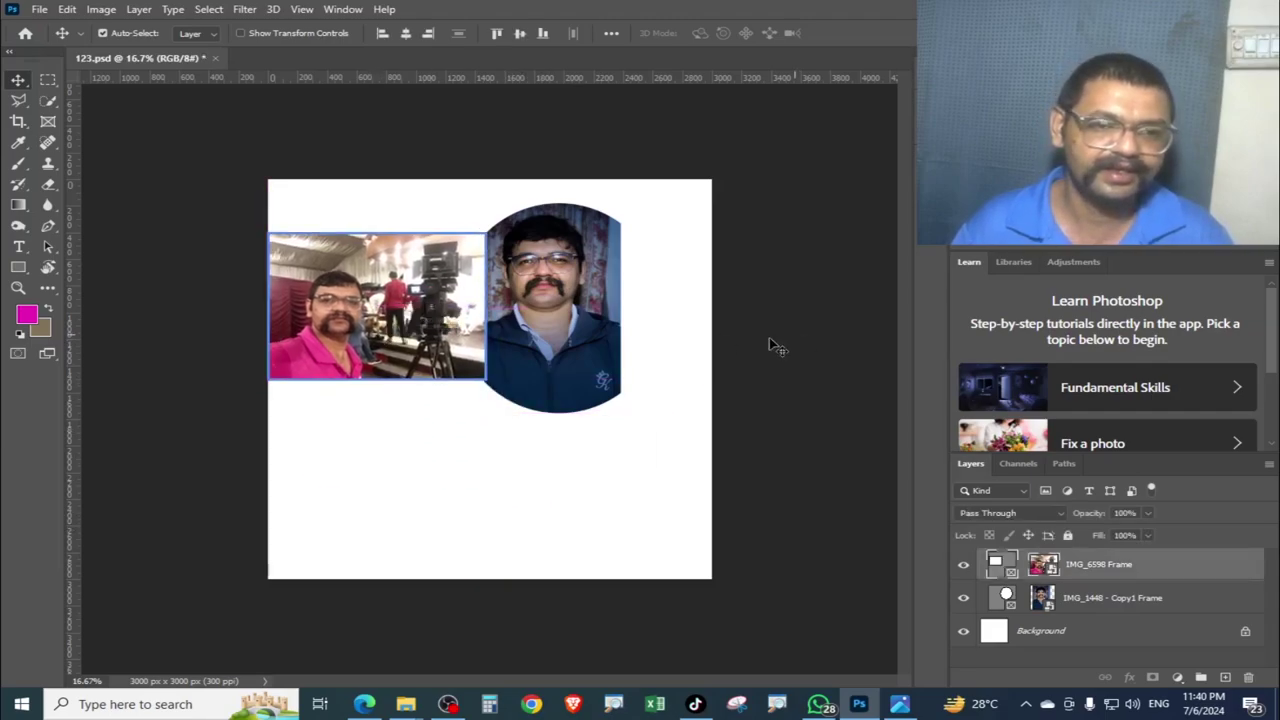
pyautogui.moveTo(591, 284)
pyautogui.mouseDown()
pyautogui.moveTo(513, 478)
pyautogui.moveTo(686, 362)
pyautogui.mouseUp()
pyautogui.moveTo(429, 343)
pyautogui.mouseDown()
pyautogui.moveTo(490, 353)
pyautogui.moveTo(449, 410)
pyautogui.mouseUp()
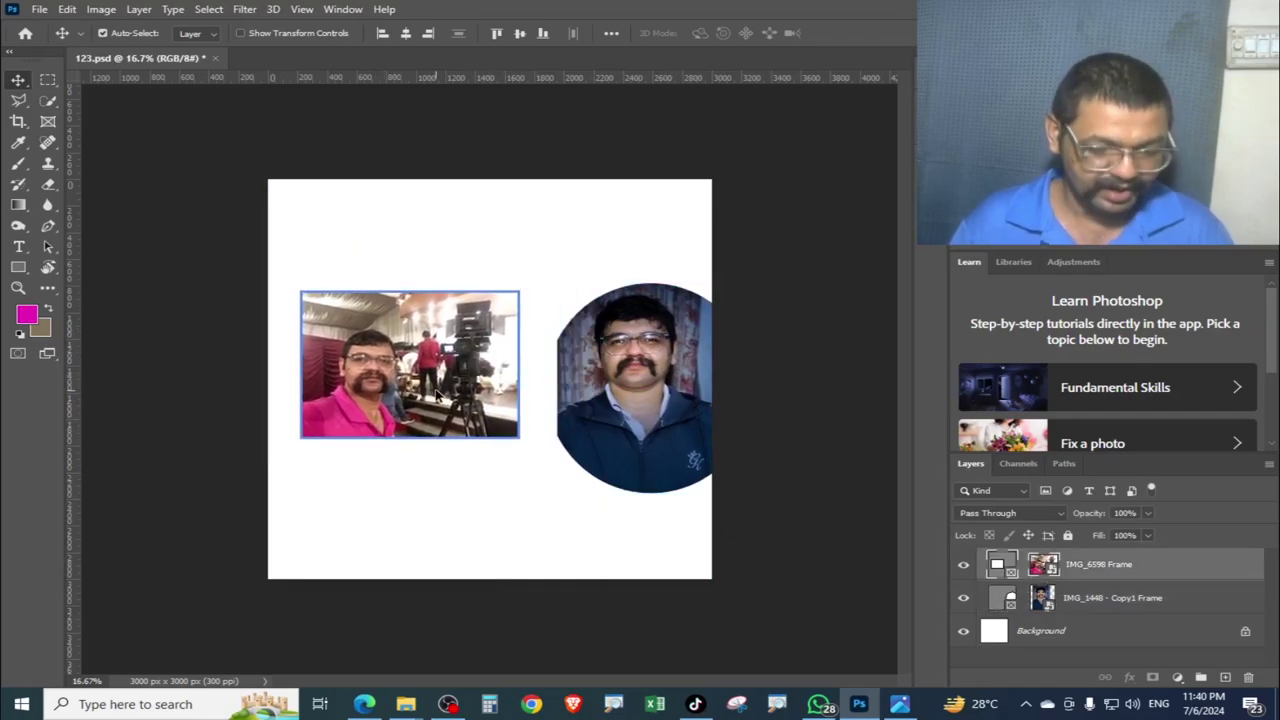
pyautogui.hotkey('ctrl', 'shift', 's')
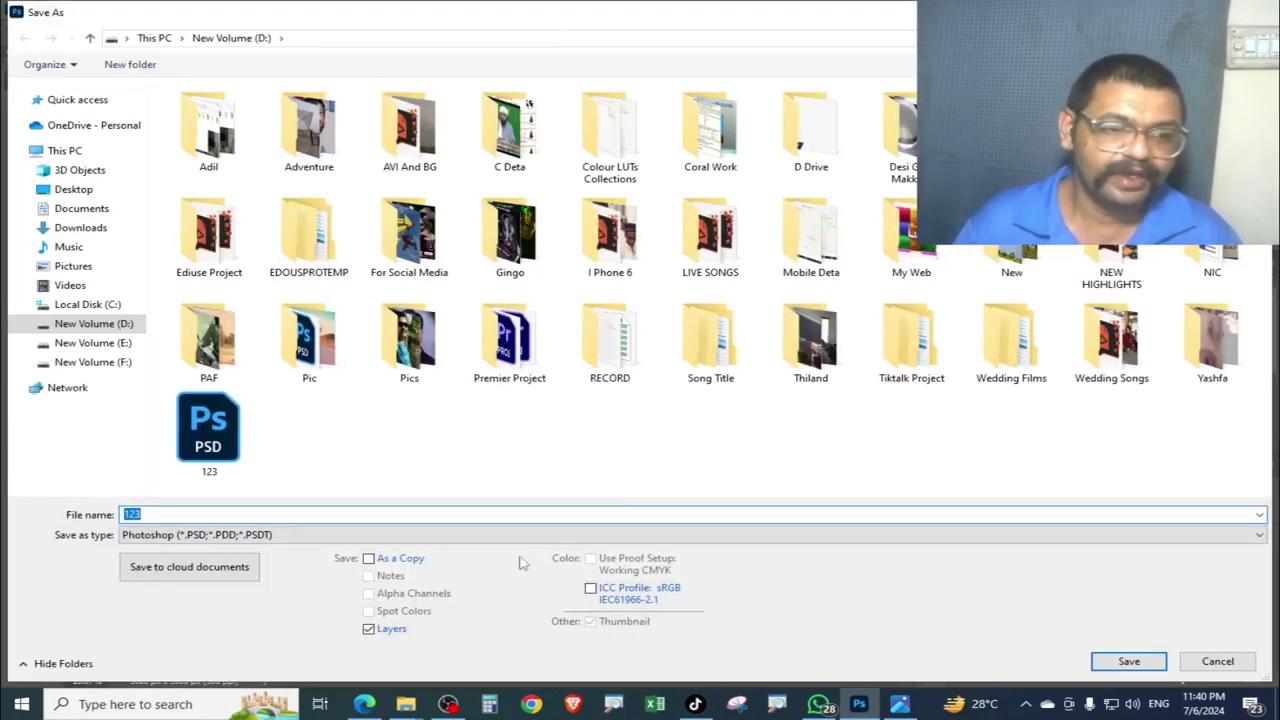
# Save the collage as a JPEG named 00000 on D: at quality 12.
pyautogui.click(347, 541)
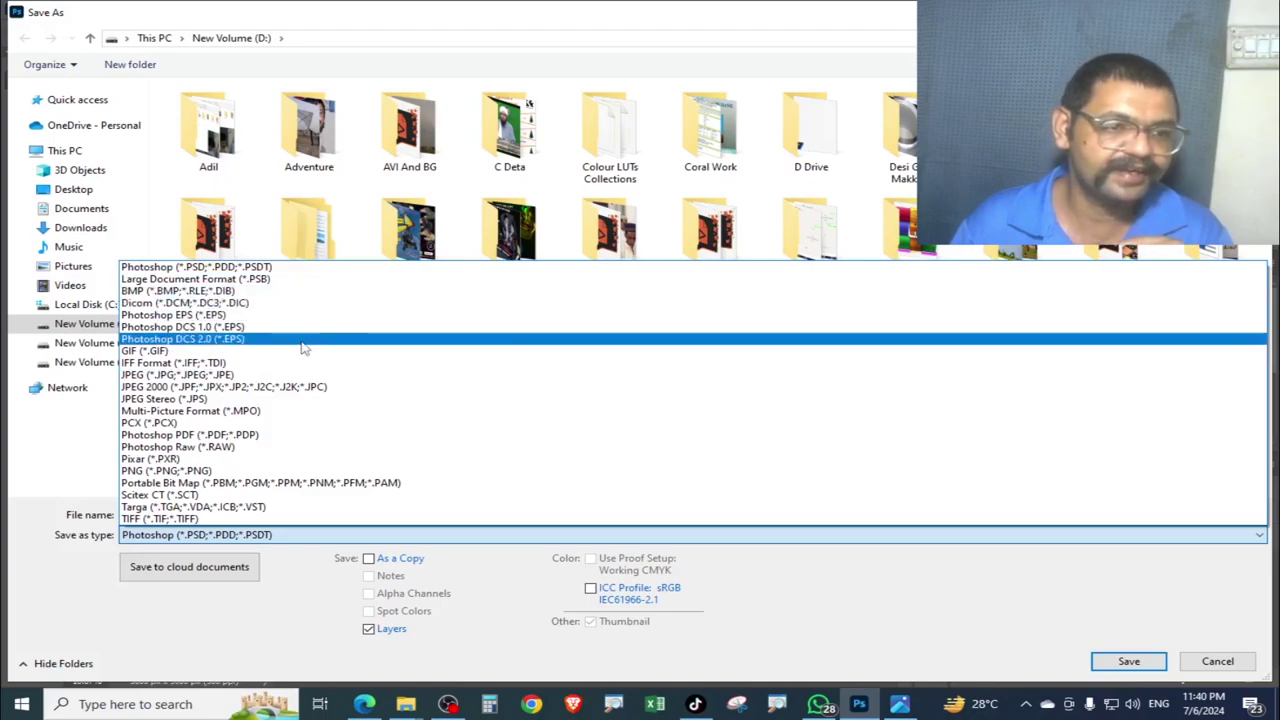
pyautogui.click(243, 378)
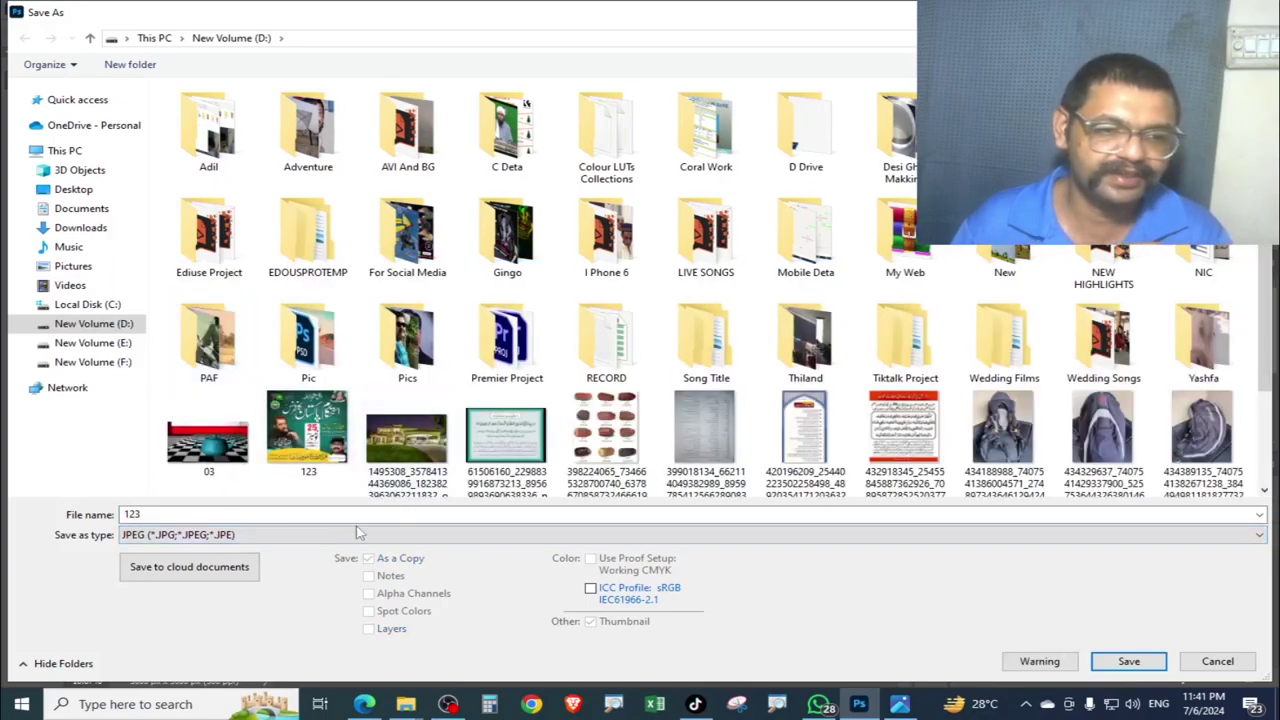
pyautogui.doubleClick(330, 514)
pyautogui.write('00000')
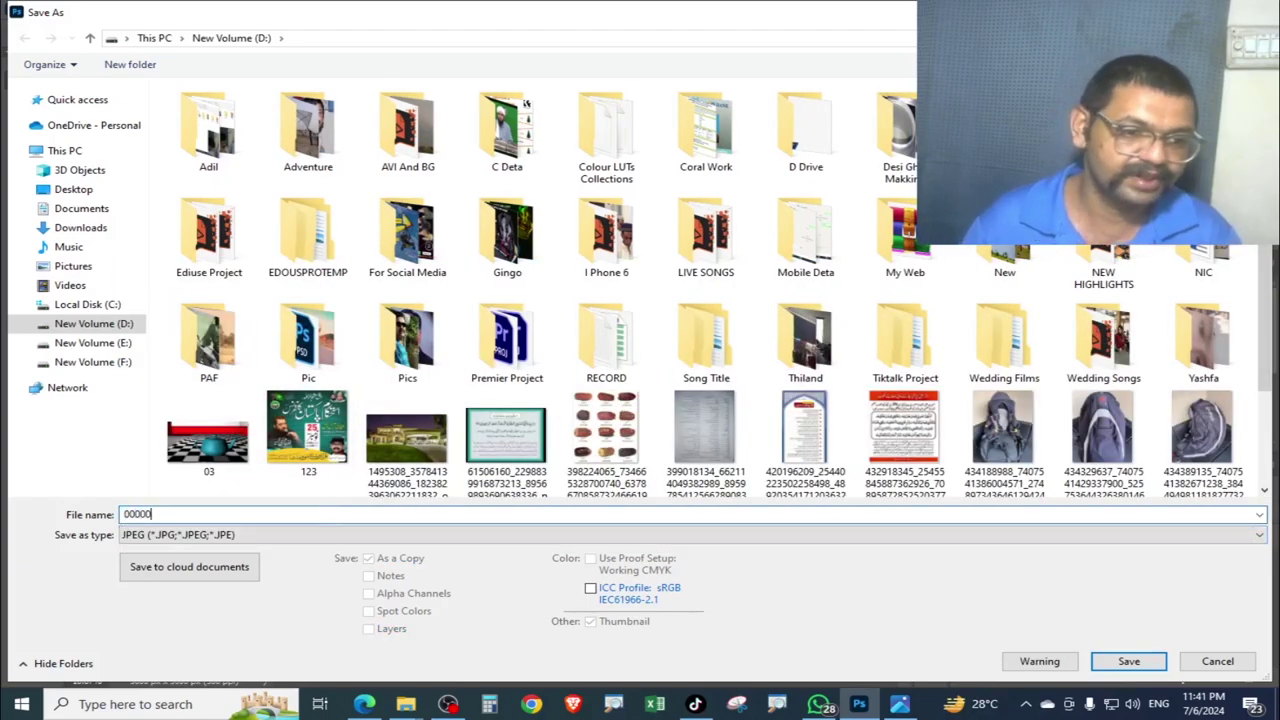
pyautogui.press('Return')
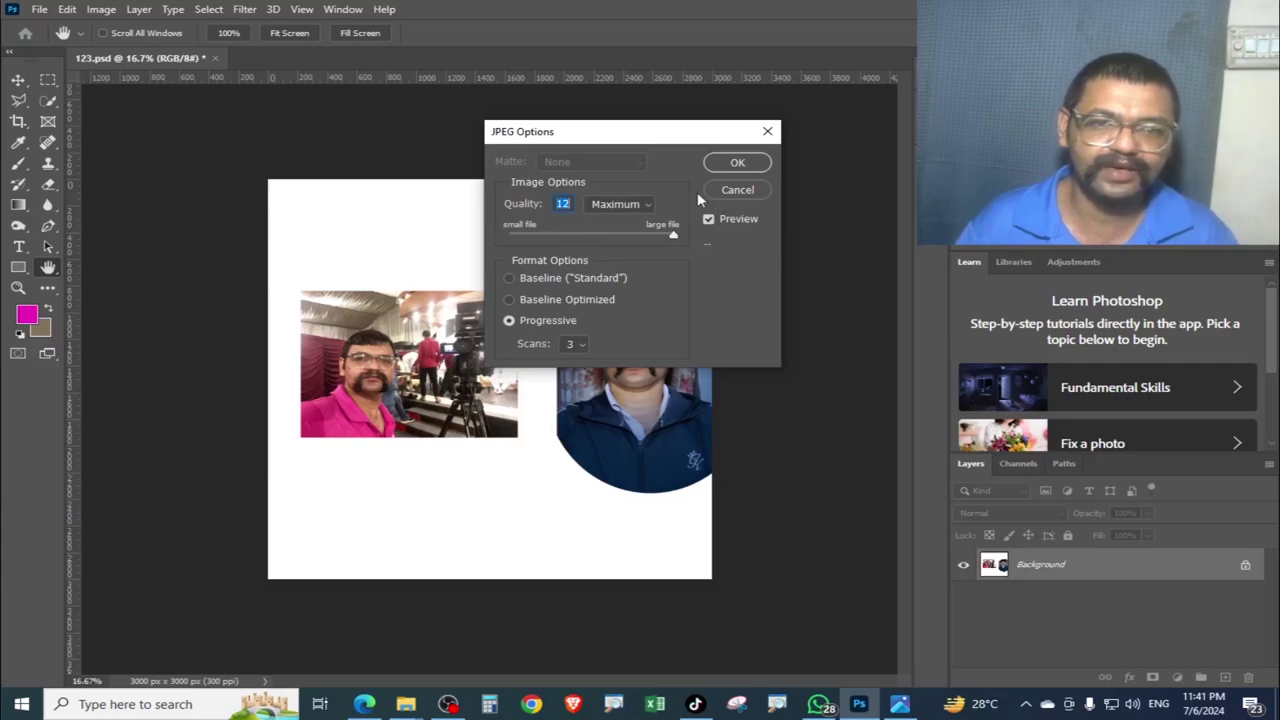
pyautogui.click(734, 163)
pyautogui.moveTo(405, 704)
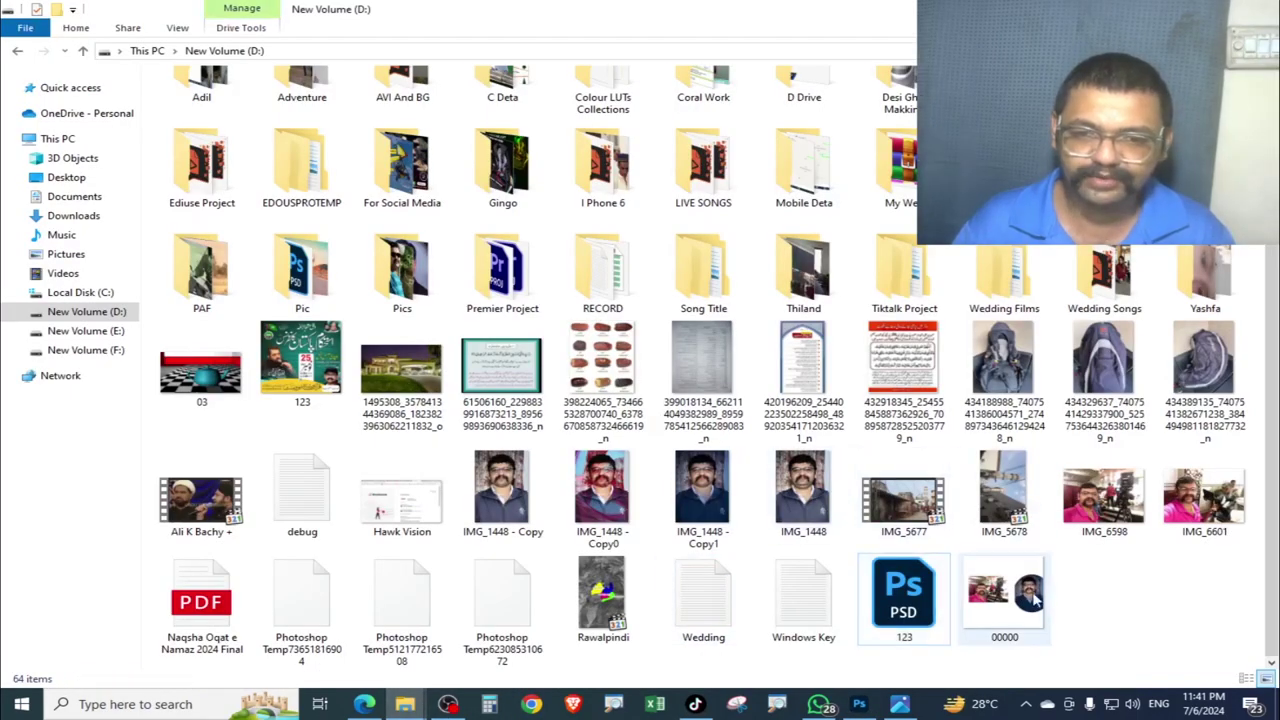
# Preview 00000.jpg in Photos, close the viewer, and switch back to Photoshop.
pyautogui.doubleClick(1004, 595)
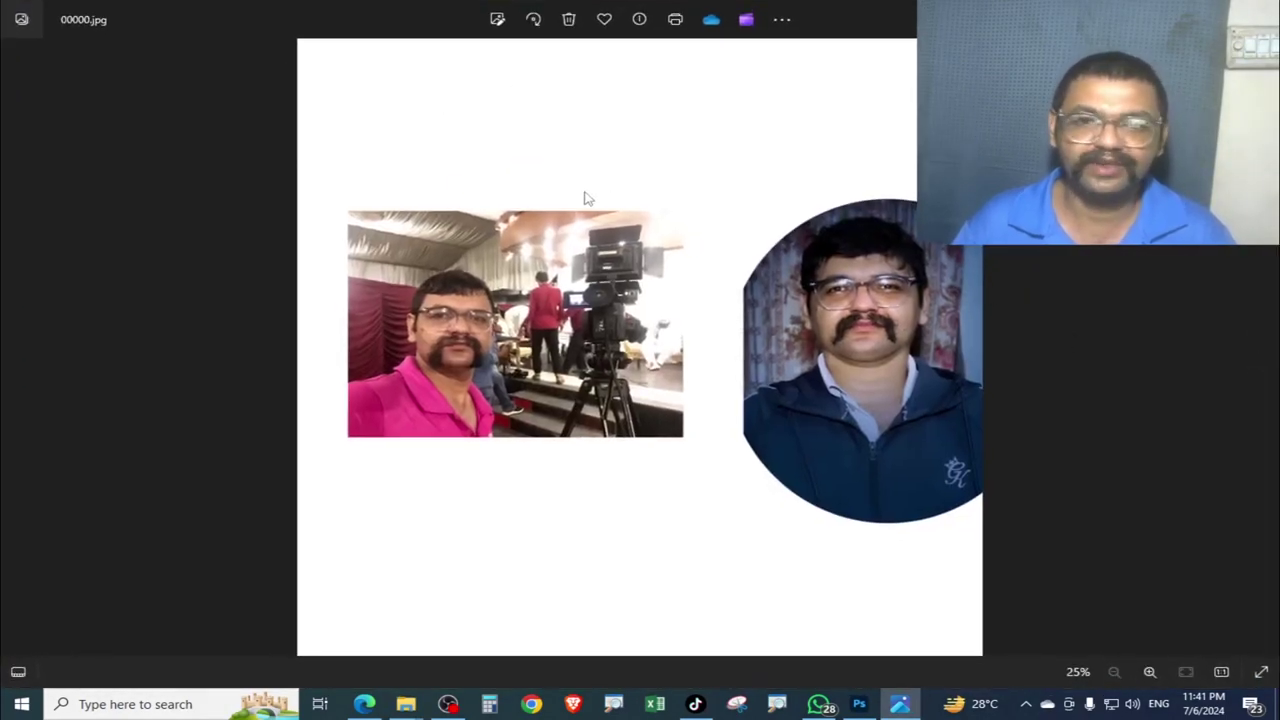
pyautogui.click(1258, 19)
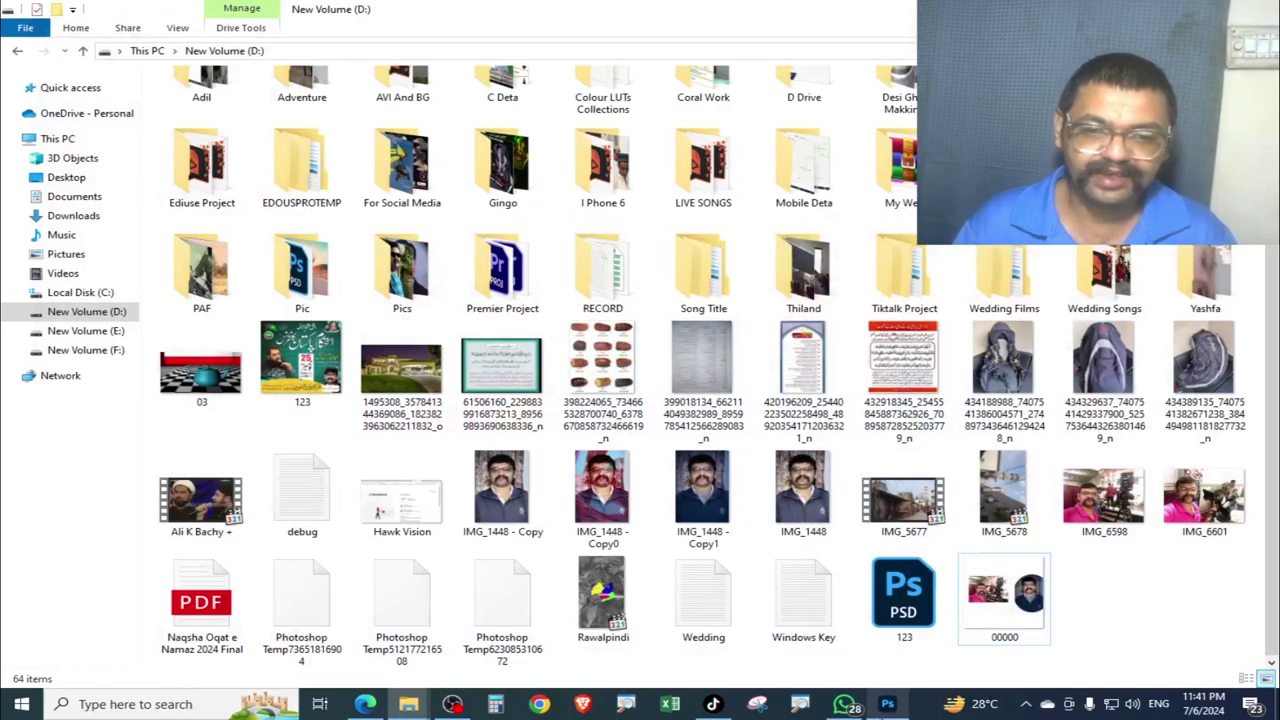
pyautogui.click(886, 704)
# Create a new 1920 × 1080 px document from a recent preset.
pyautogui.click(39, 9)
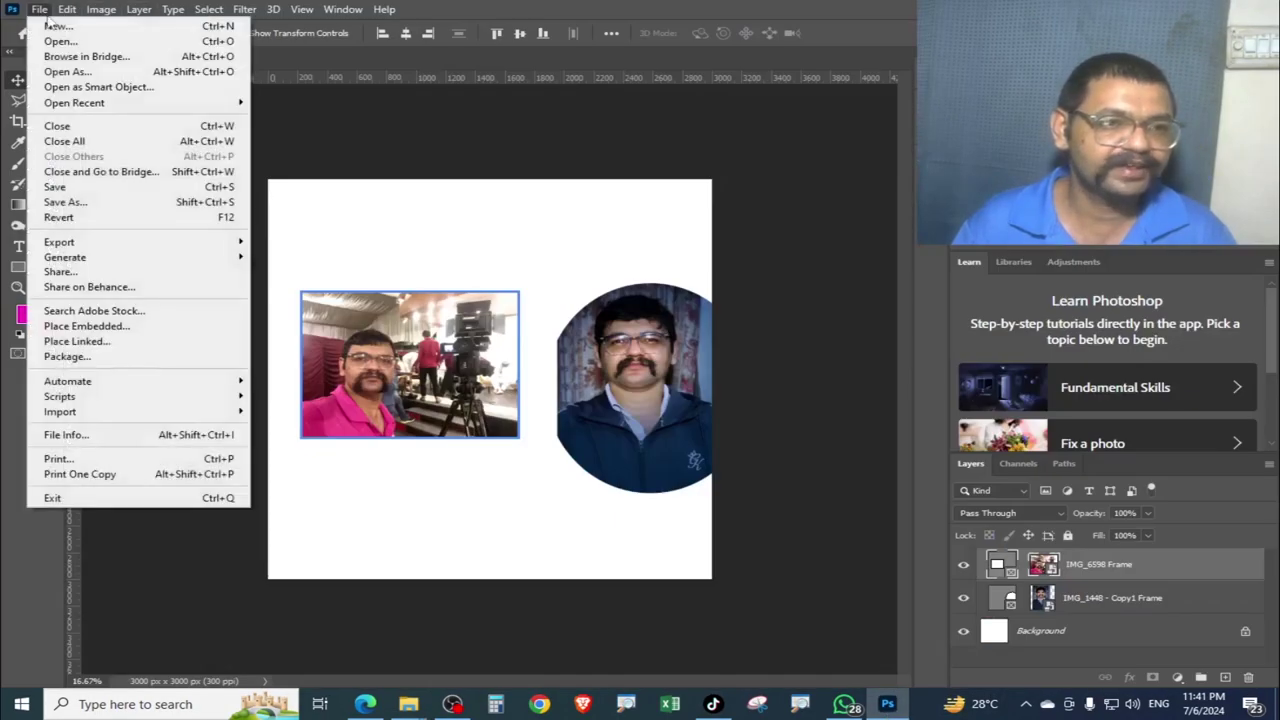
pyautogui.click(72, 26)
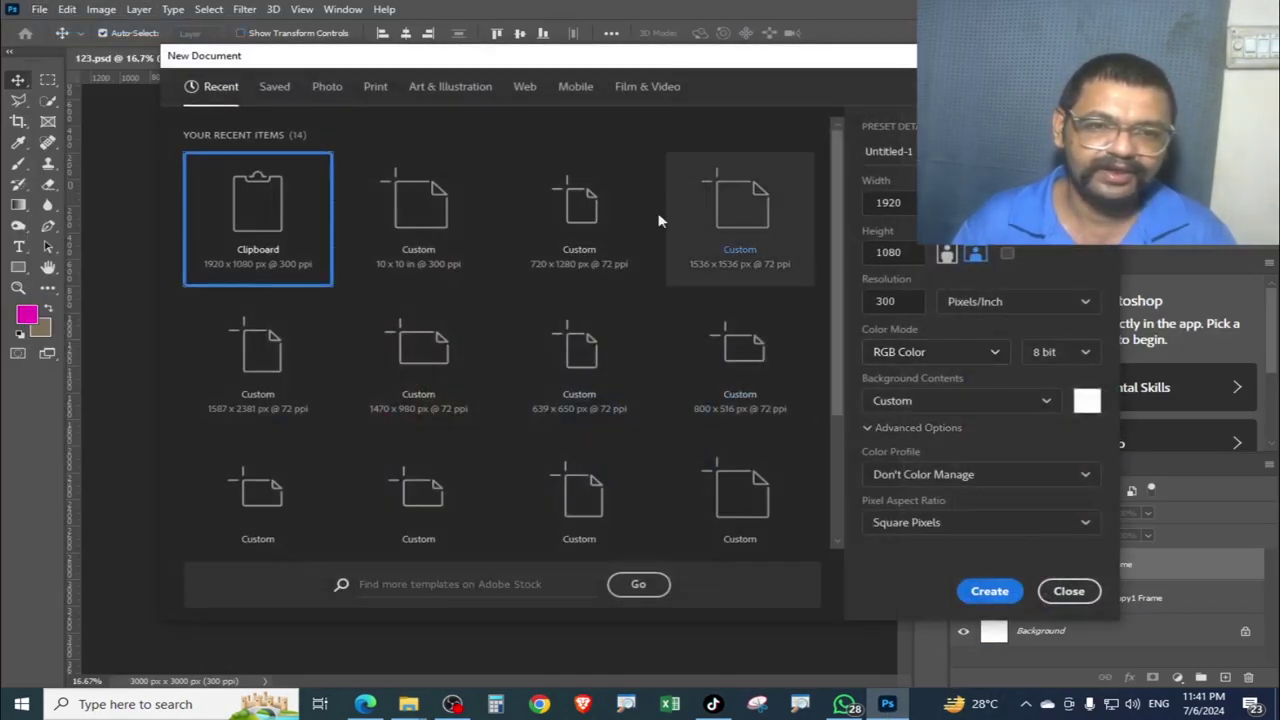
pyautogui.click(577, 208)
pyautogui.click(987, 592)
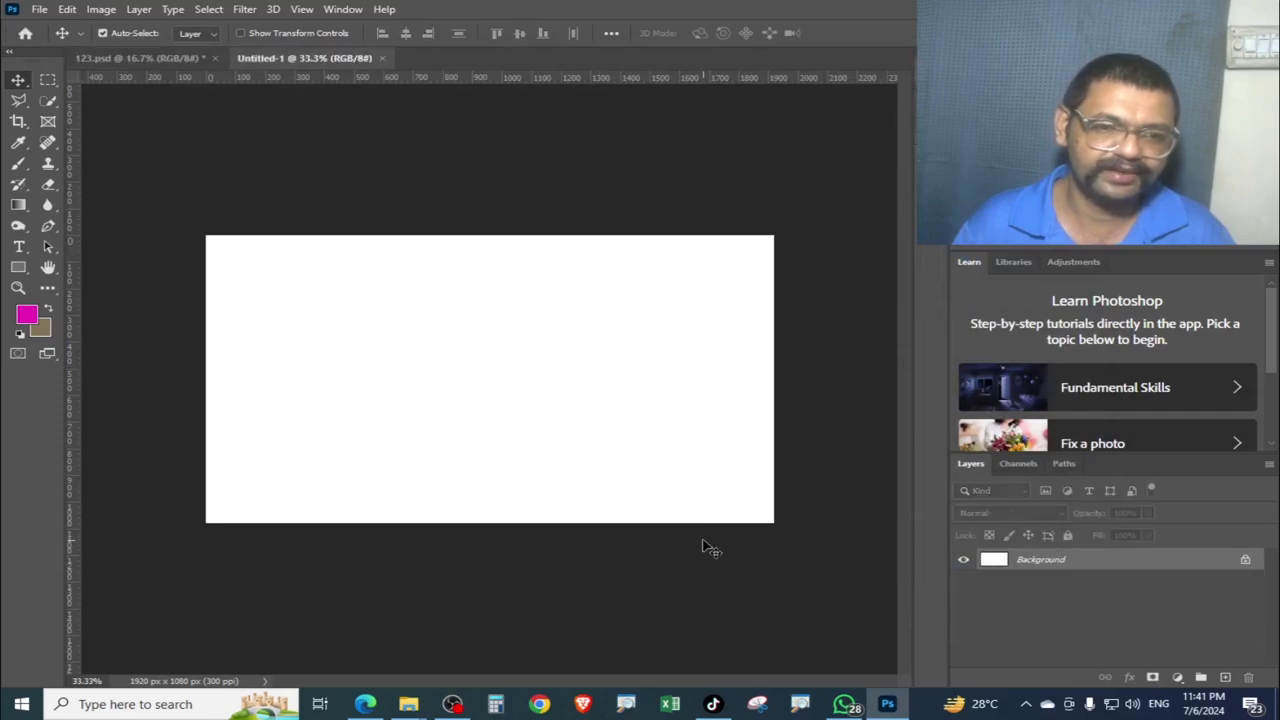
# Place the IMG_1448 portrait in the middle of the new canvas and start saving.
pyautogui.click(655, 635)
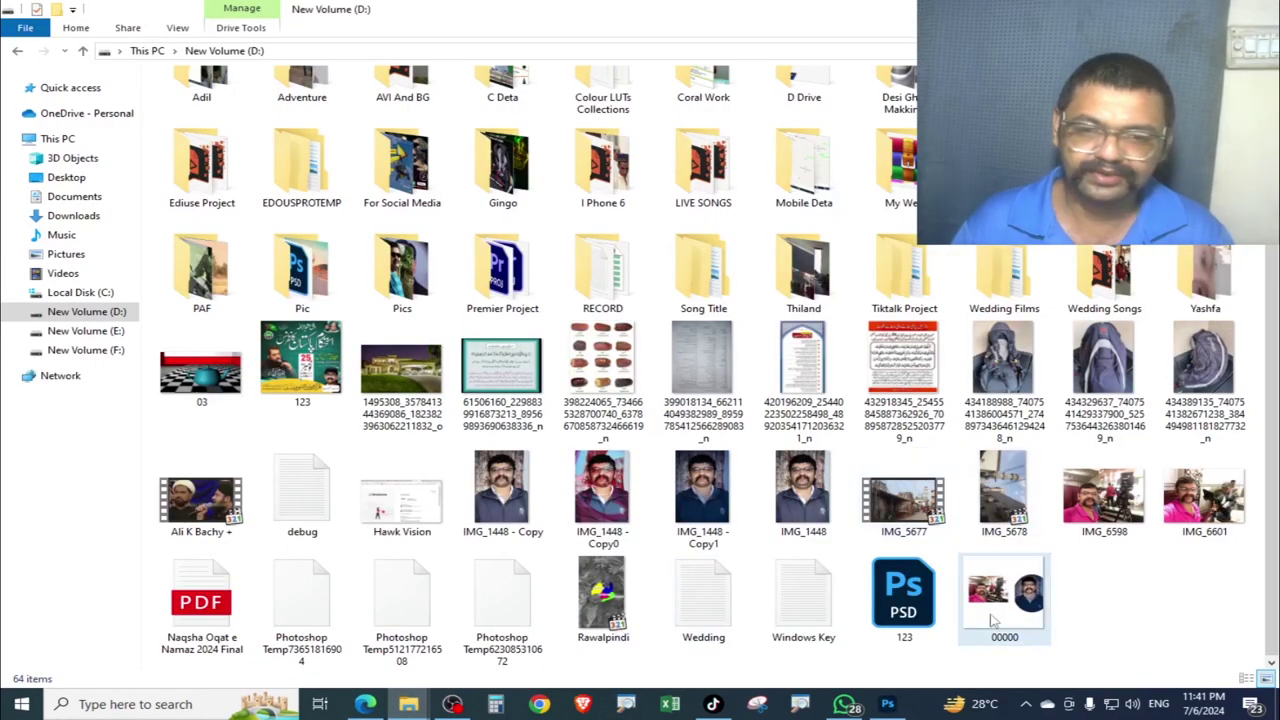
pyautogui.moveTo(790, 500); pyautogui.dragTo(390, 358)
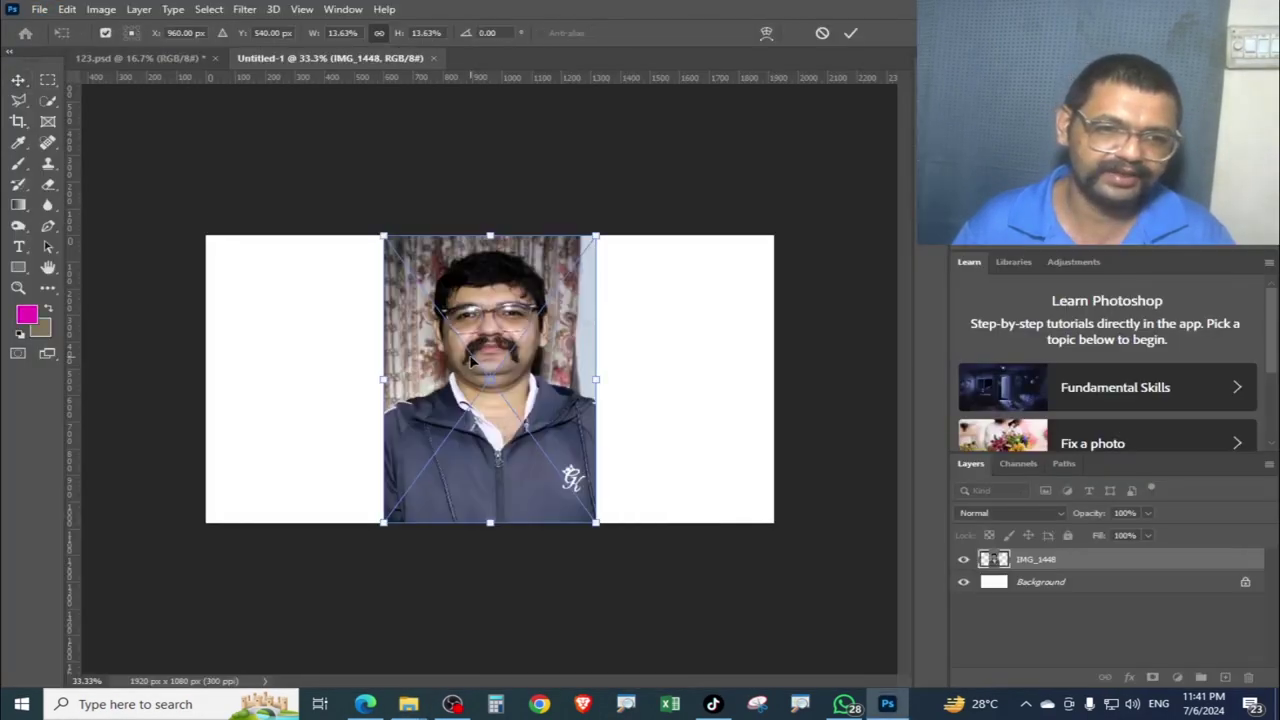
pyautogui.press('Return')
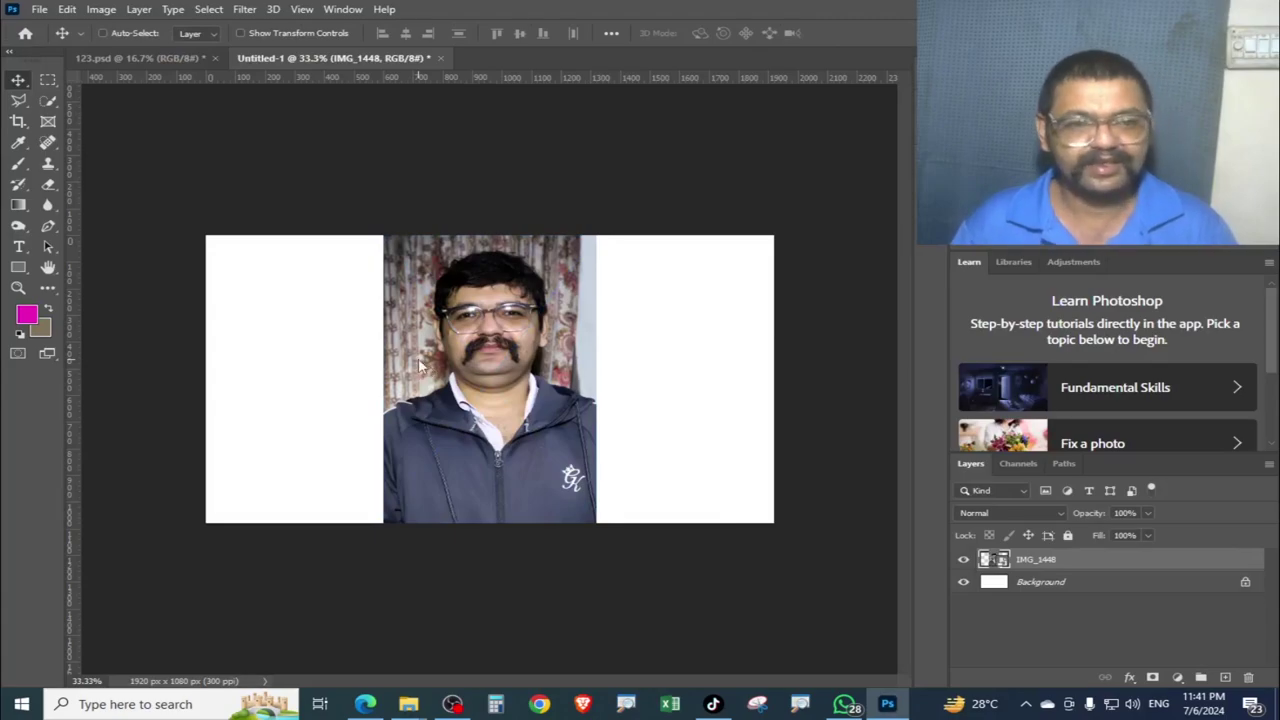
pyautogui.hotkey('ctrl', 's')
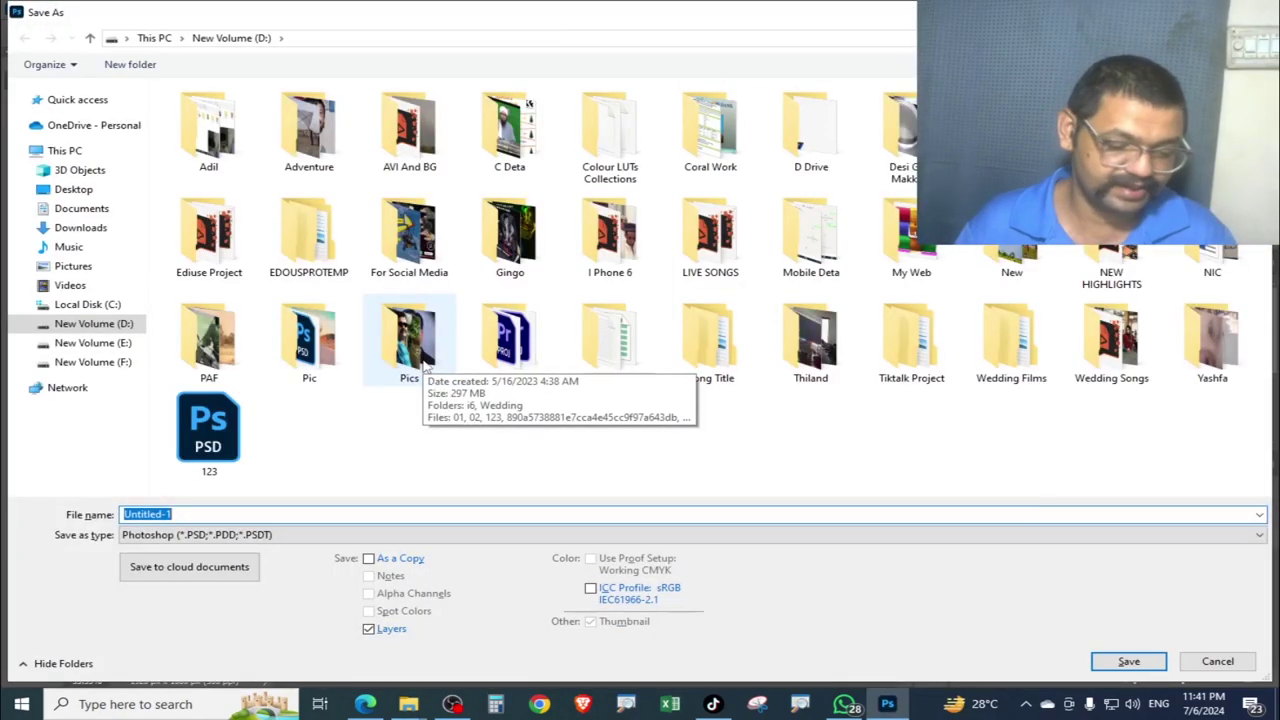
# Cancel the Save As dialog twice, then pick JPEG as the format and cancel again.
pyautogui.click(1224, 660)
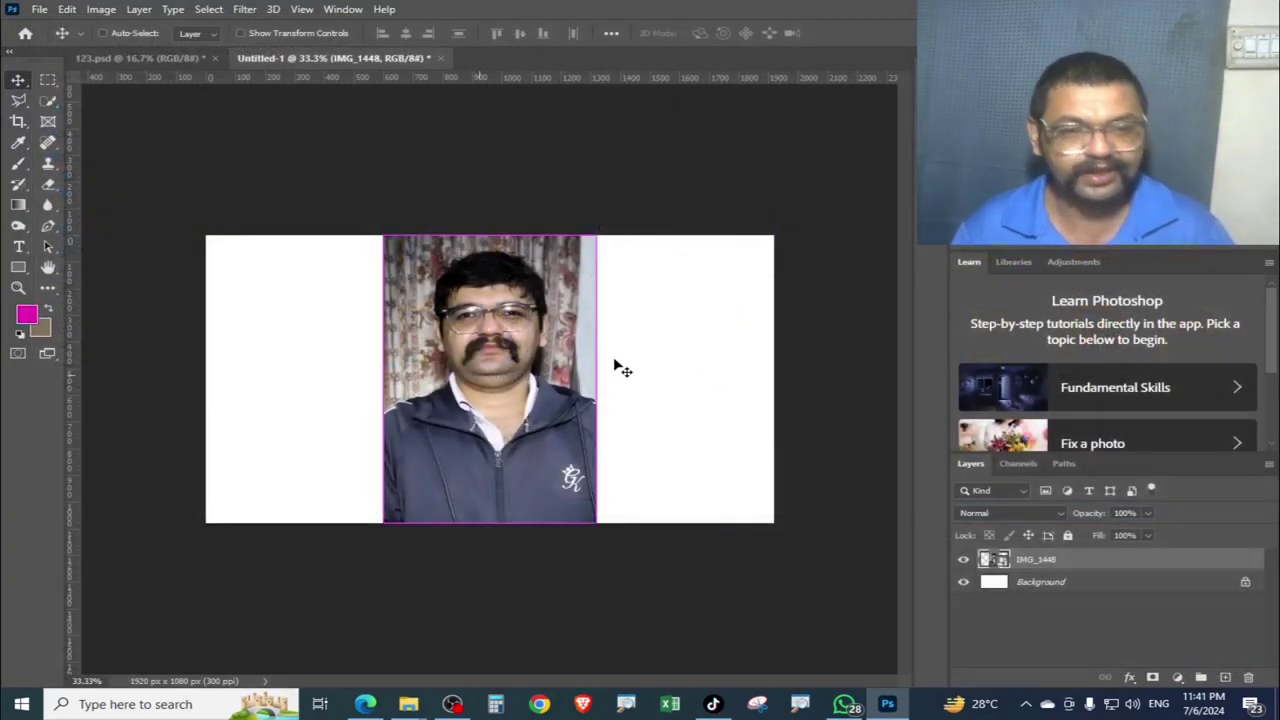
pyautogui.hotkey('ctrl', 's')
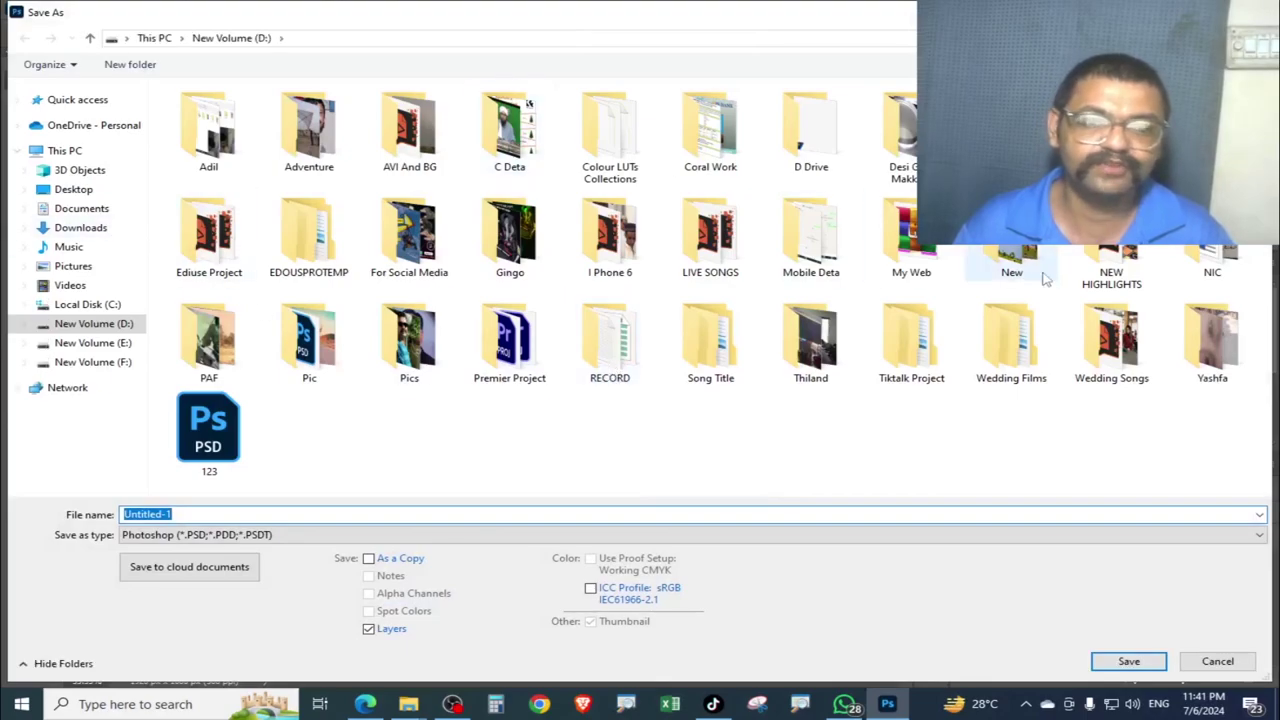
pyautogui.click(1218, 661)
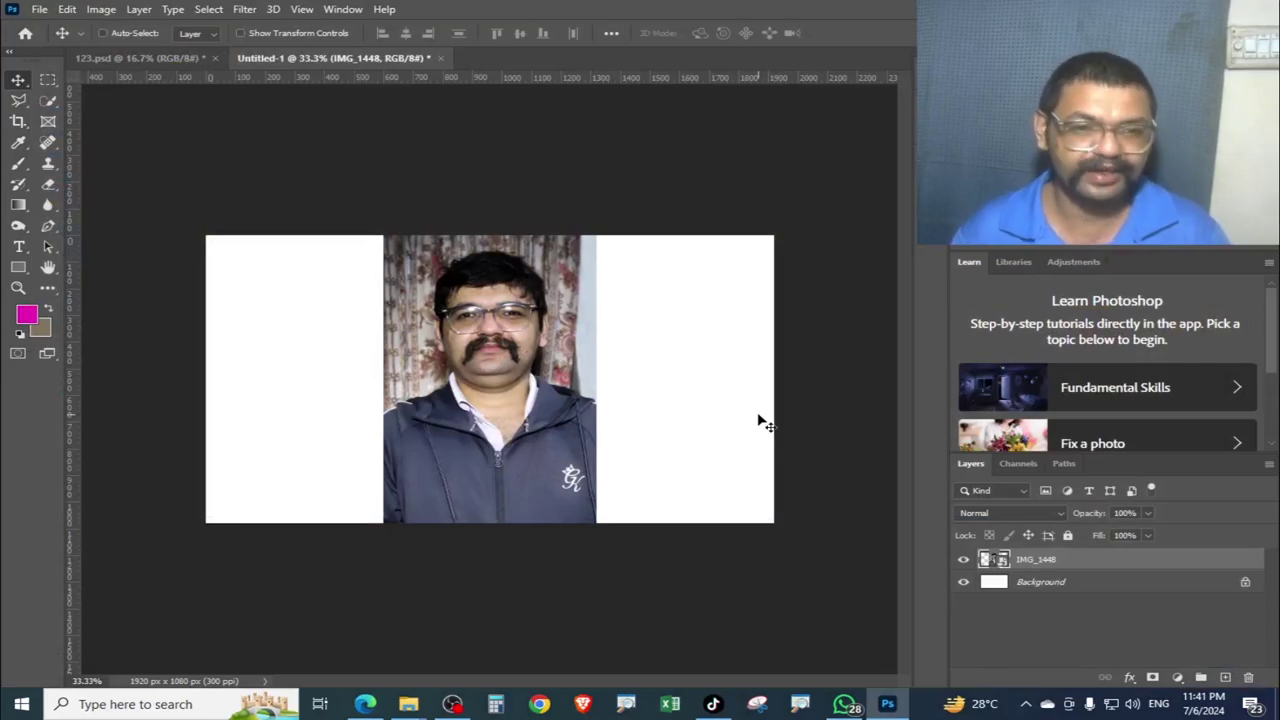
pyautogui.hotkey('ctrl', 's')
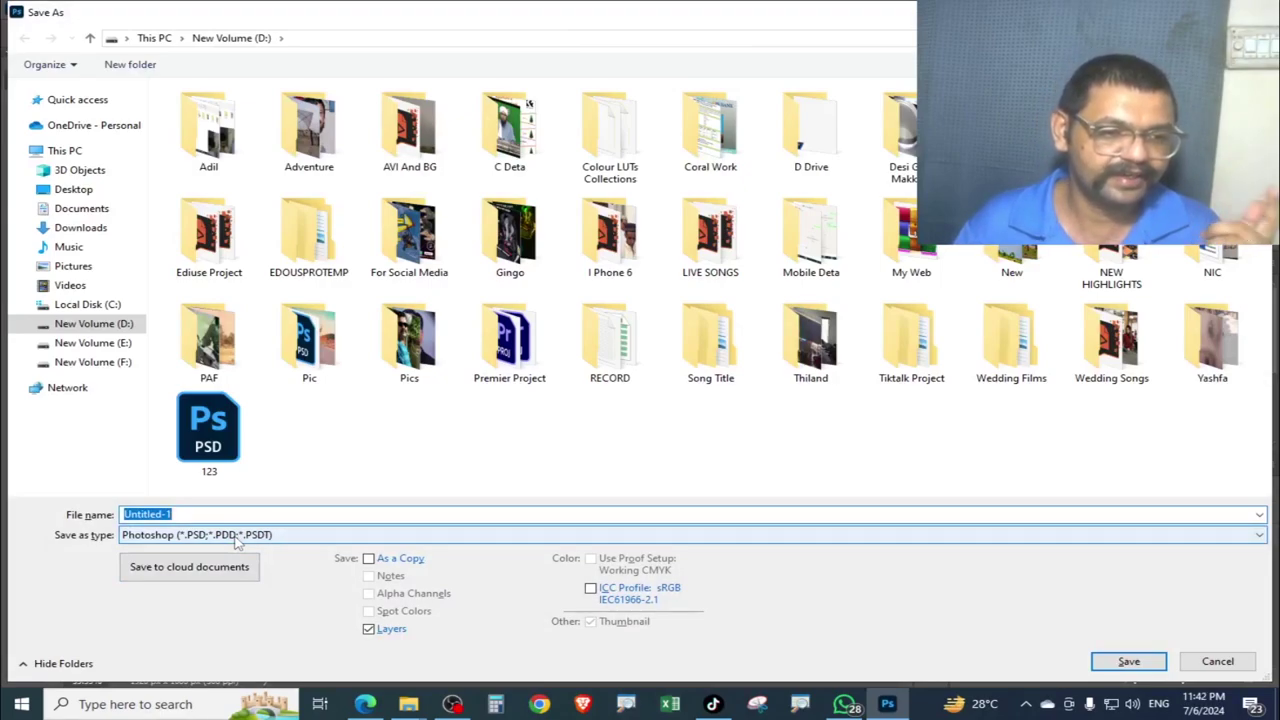
pyautogui.click(237, 536)
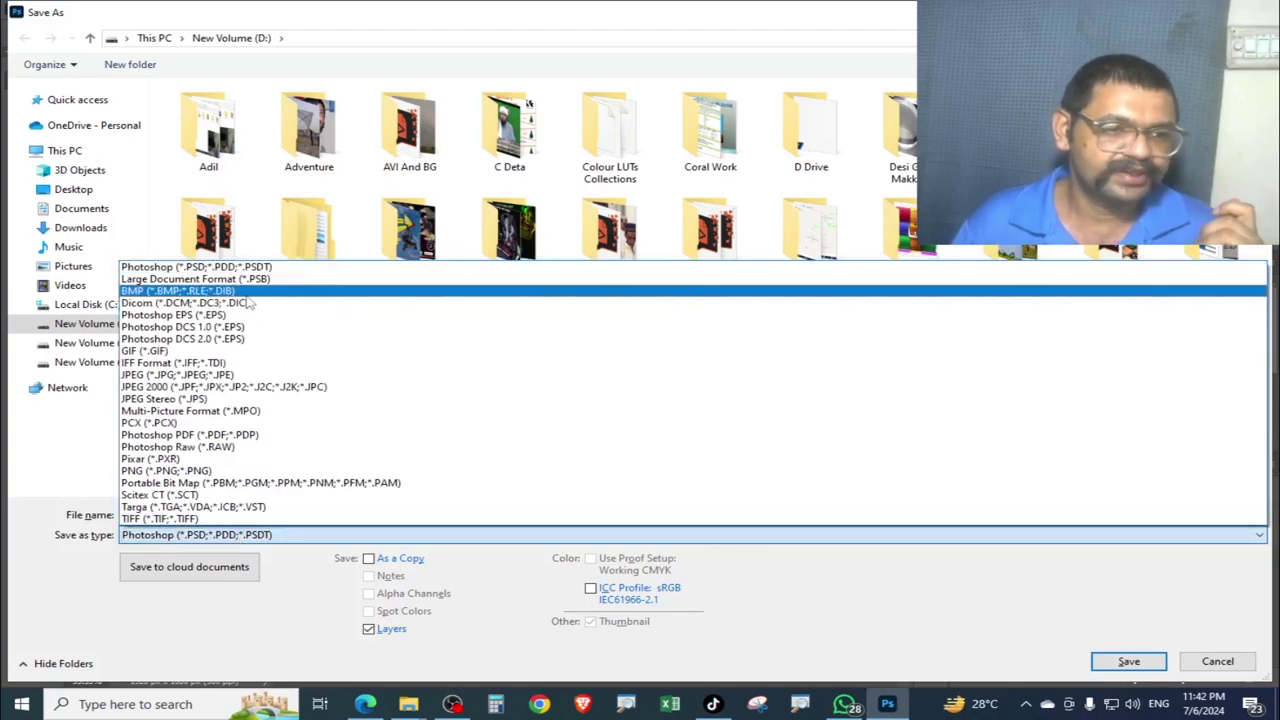
pyautogui.click(228, 376)
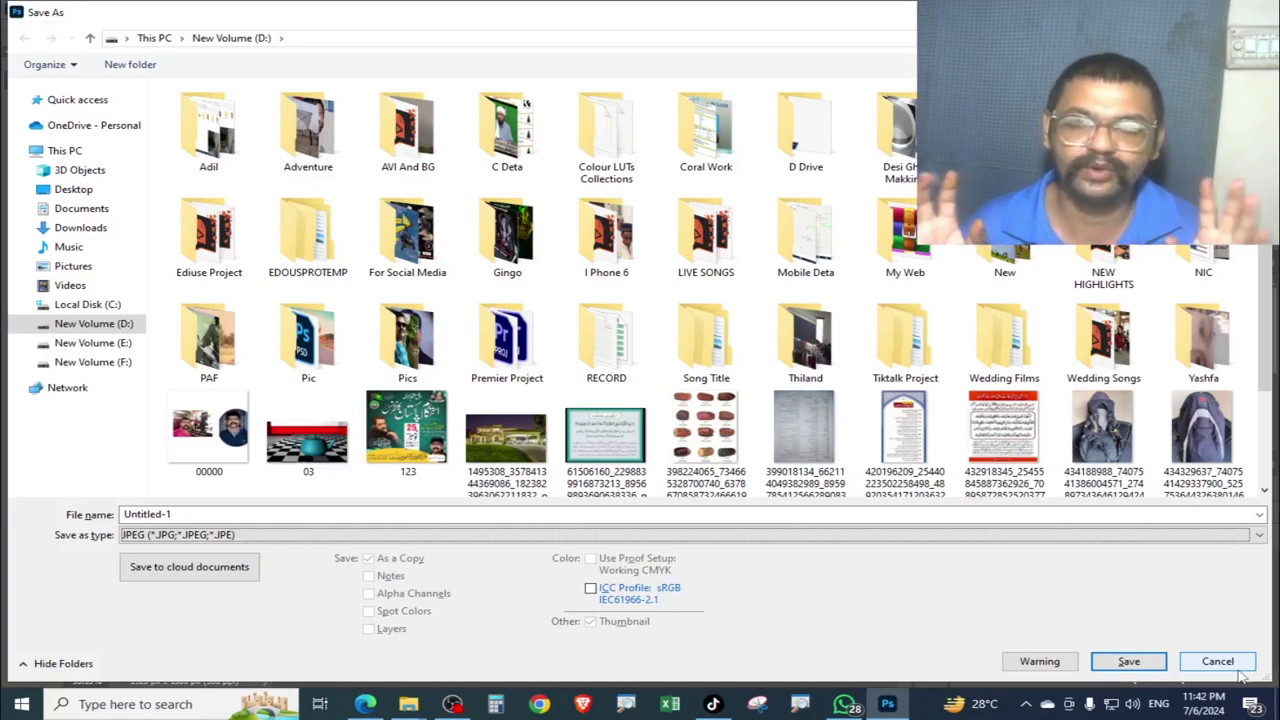
pyautogui.click(1230, 664)
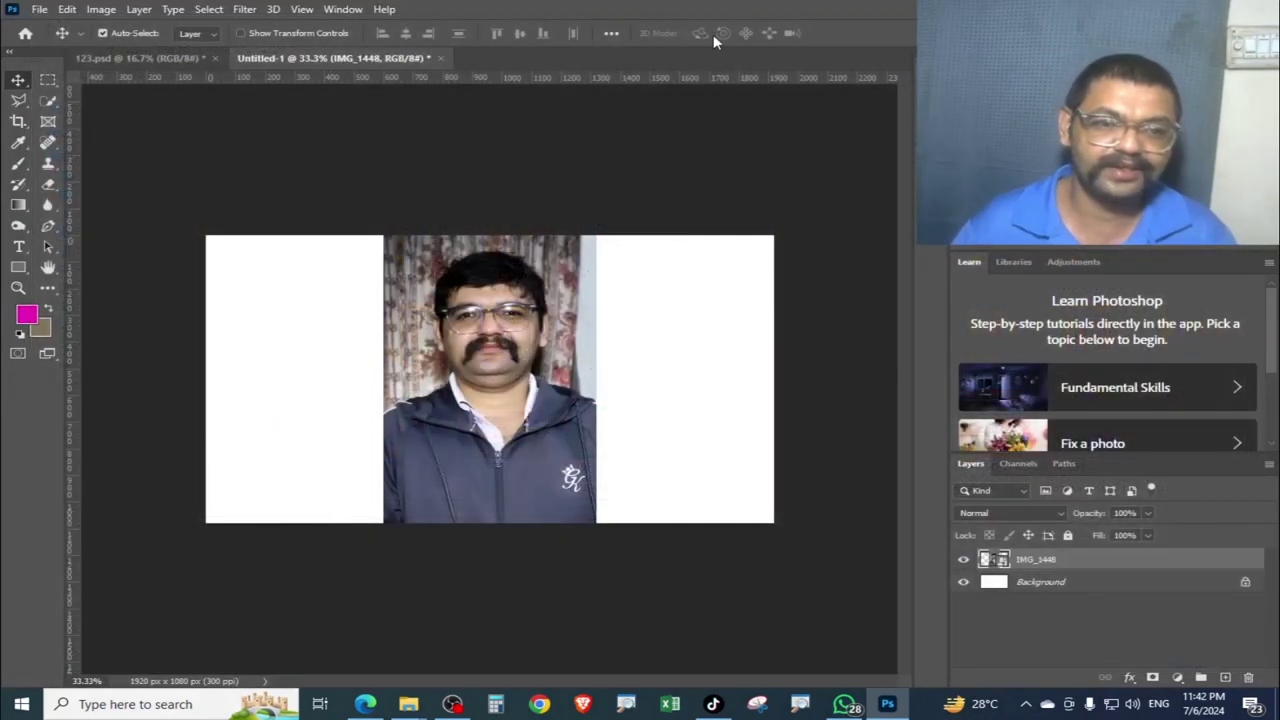
# Choose File > Save and cancel it, leaving Untitled-1 unsaved.
pyautogui.click(39, 9)
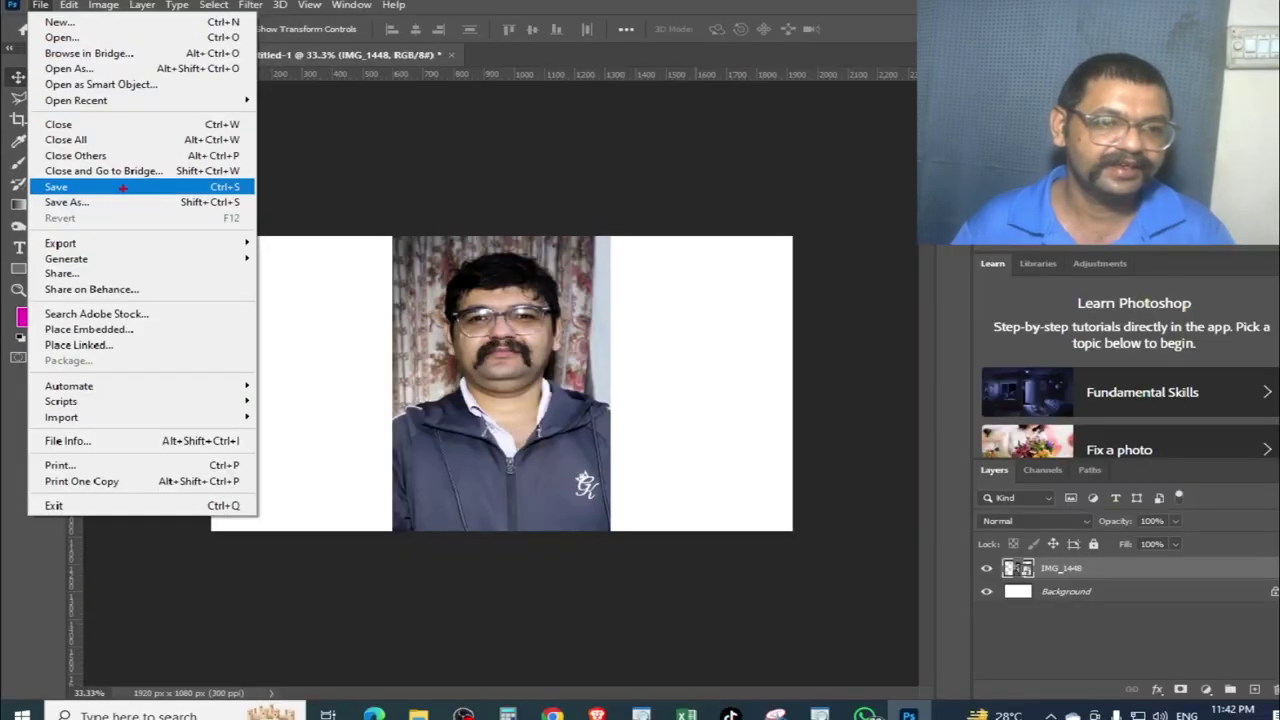
pyautogui.click(122, 187)
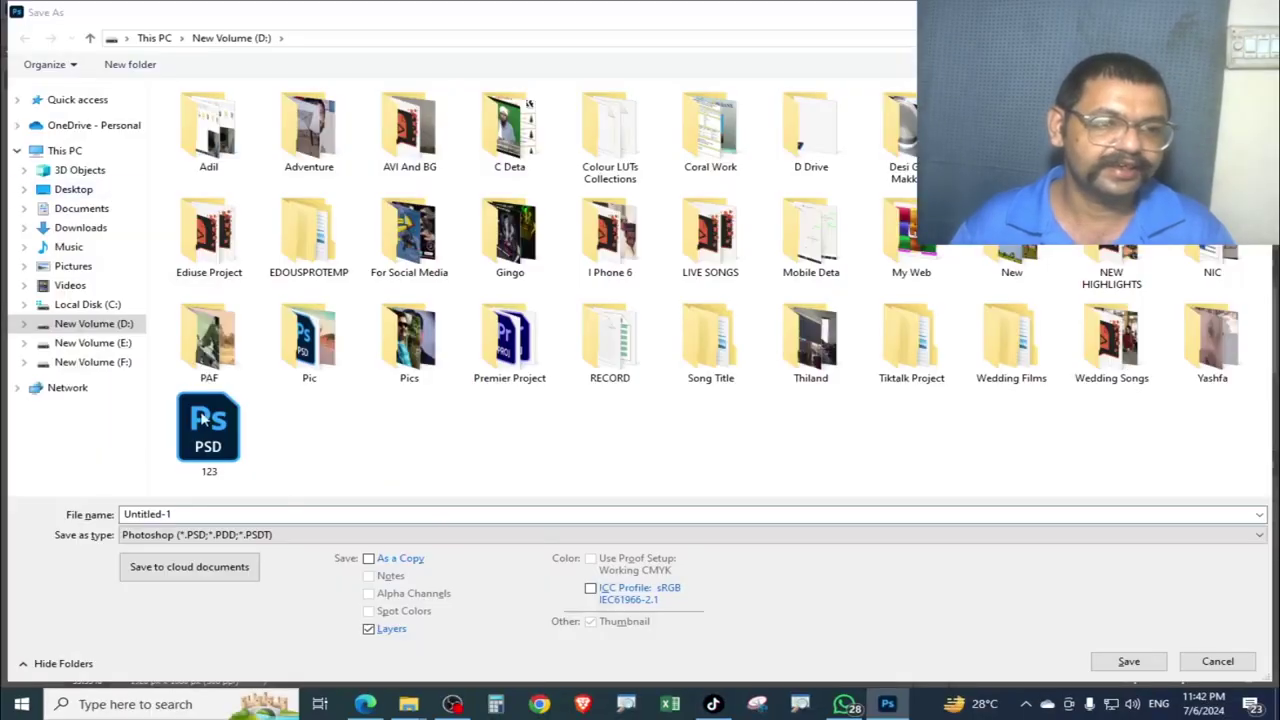
pyautogui.click(1218, 661)
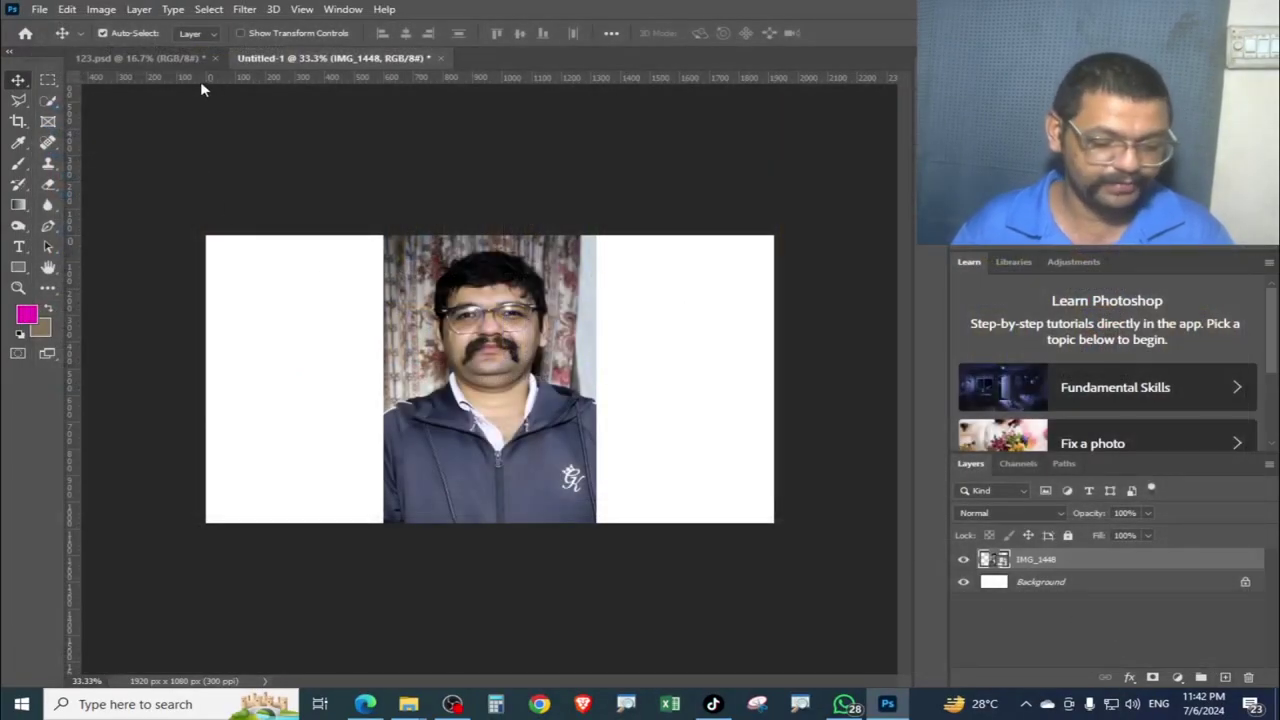
# Open 00000.jpg in Photoshop and place another IMG_6598 pink-shirt selfie onto it.
pyautogui.click(39, 9)
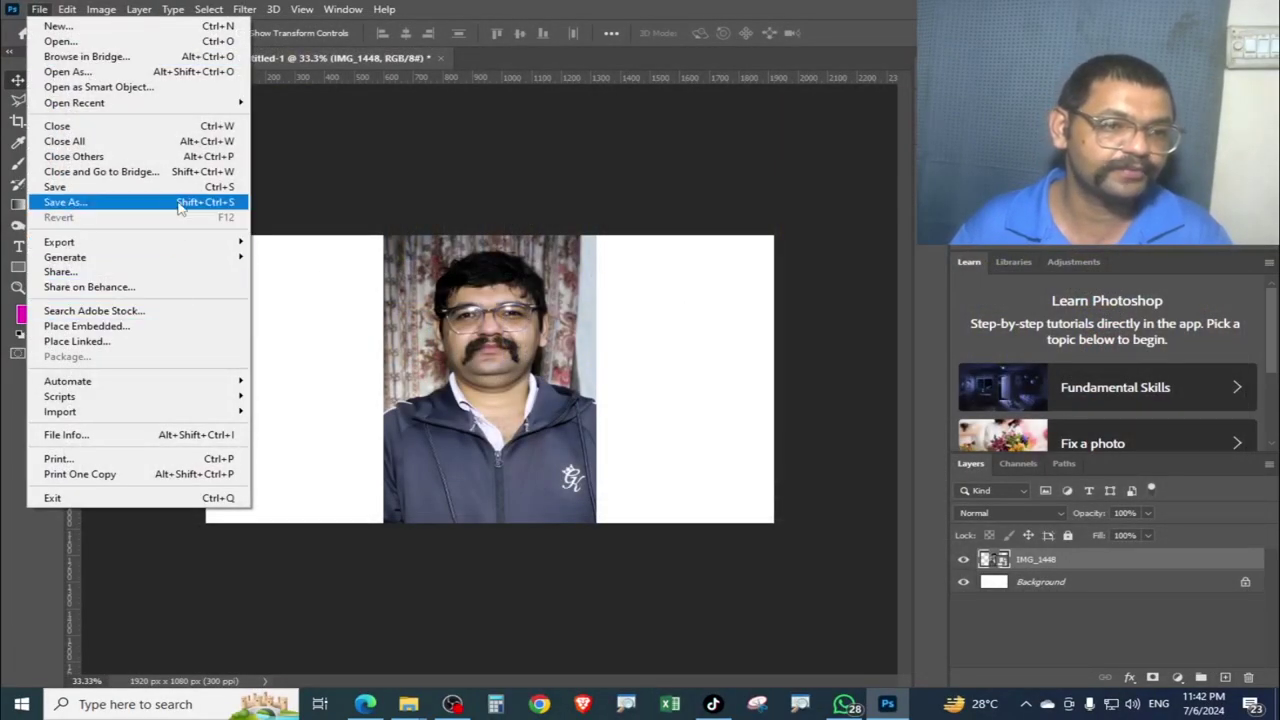
pyautogui.click(573, 388)
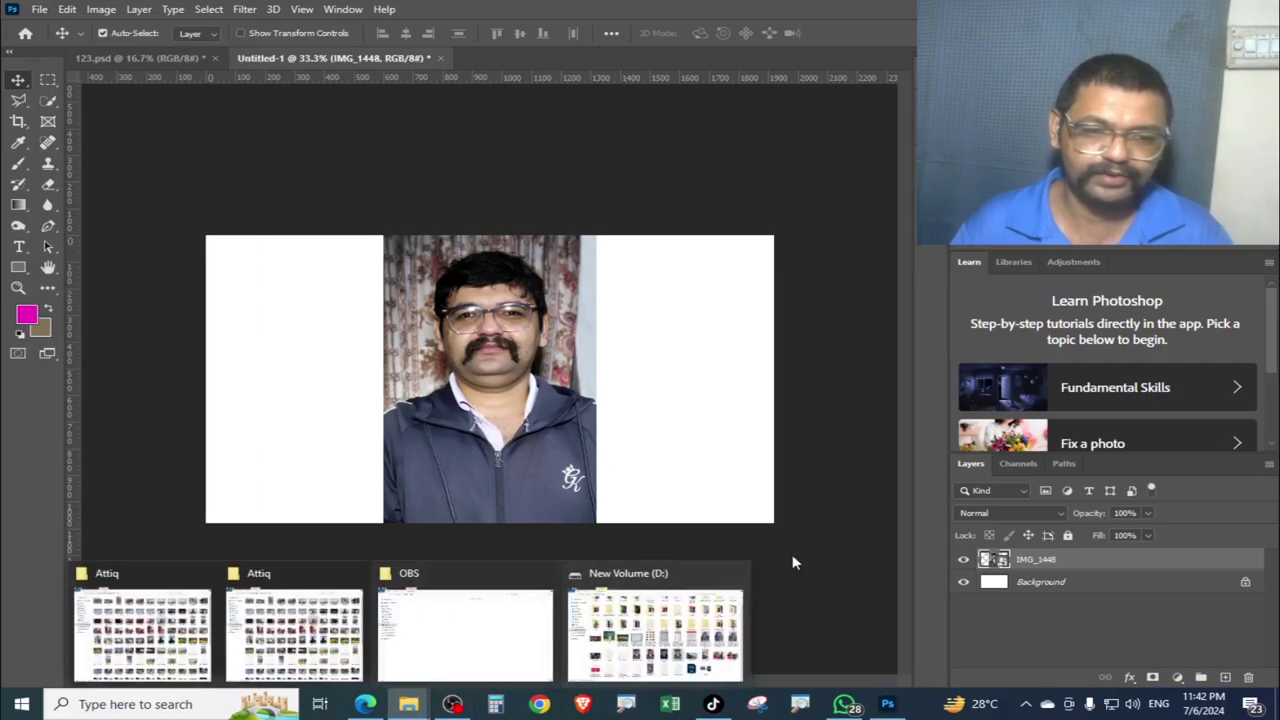
pyautogui.click(730, 620)
pyautogui.moveTo(1004, 595); pyautogui.dragTo(570, 66)
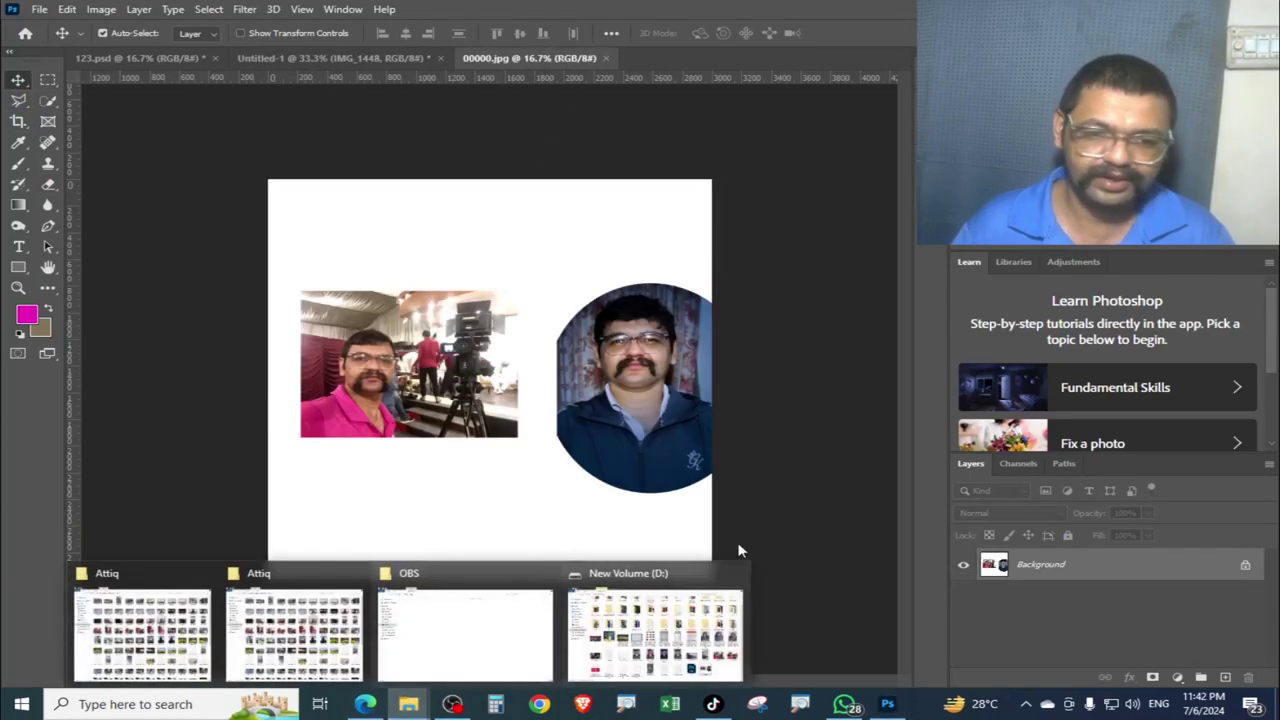
pyautogui.click(690, 630)
pyautogui.moveTo(1004, 595); pyautogui.dragTo(560, 342)
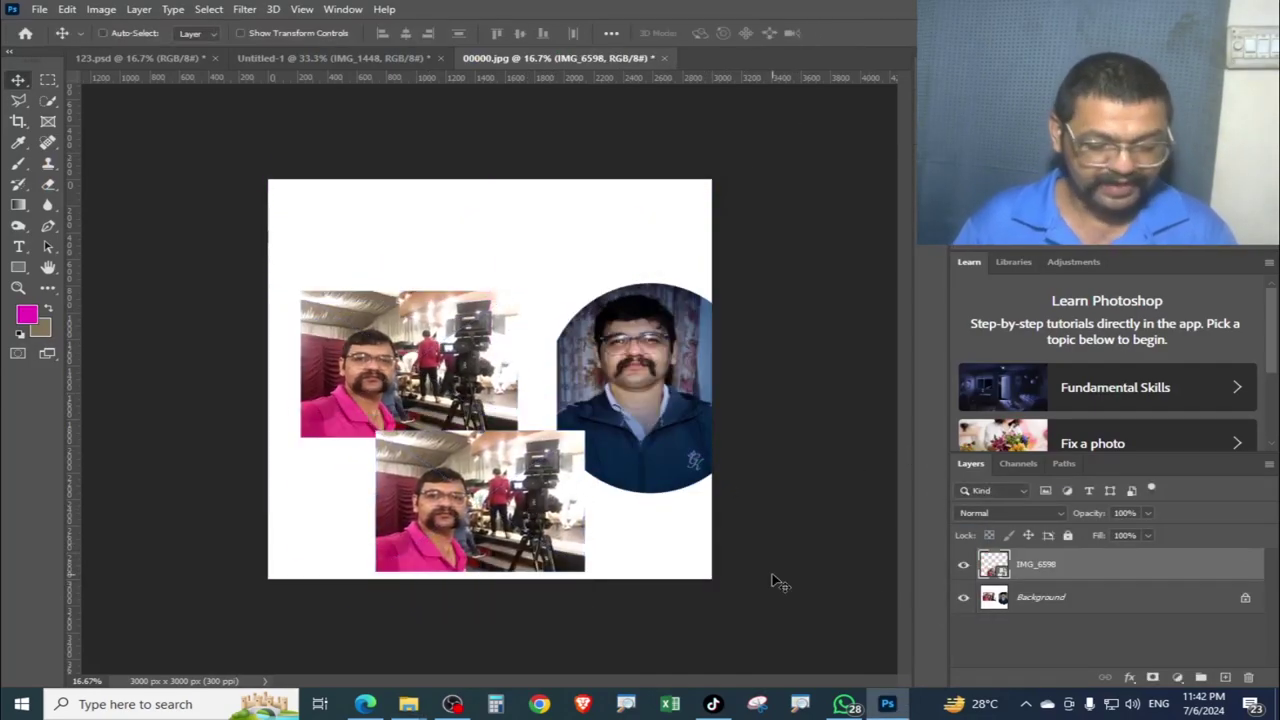
# Open and cancel Save As twice, then undo the flatten to restore the selfie layer.
pyautogui.hotkey('ctrl', 'shift', 's')
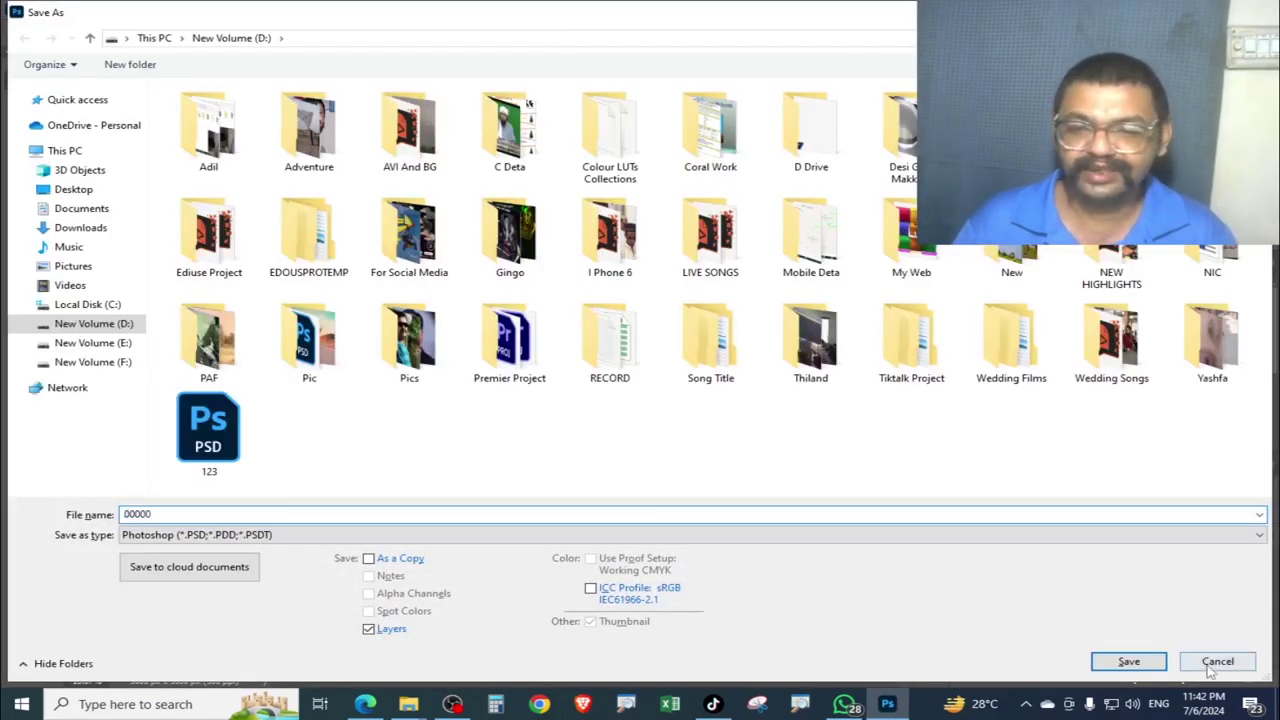
pyautogui.click(1218, 661)
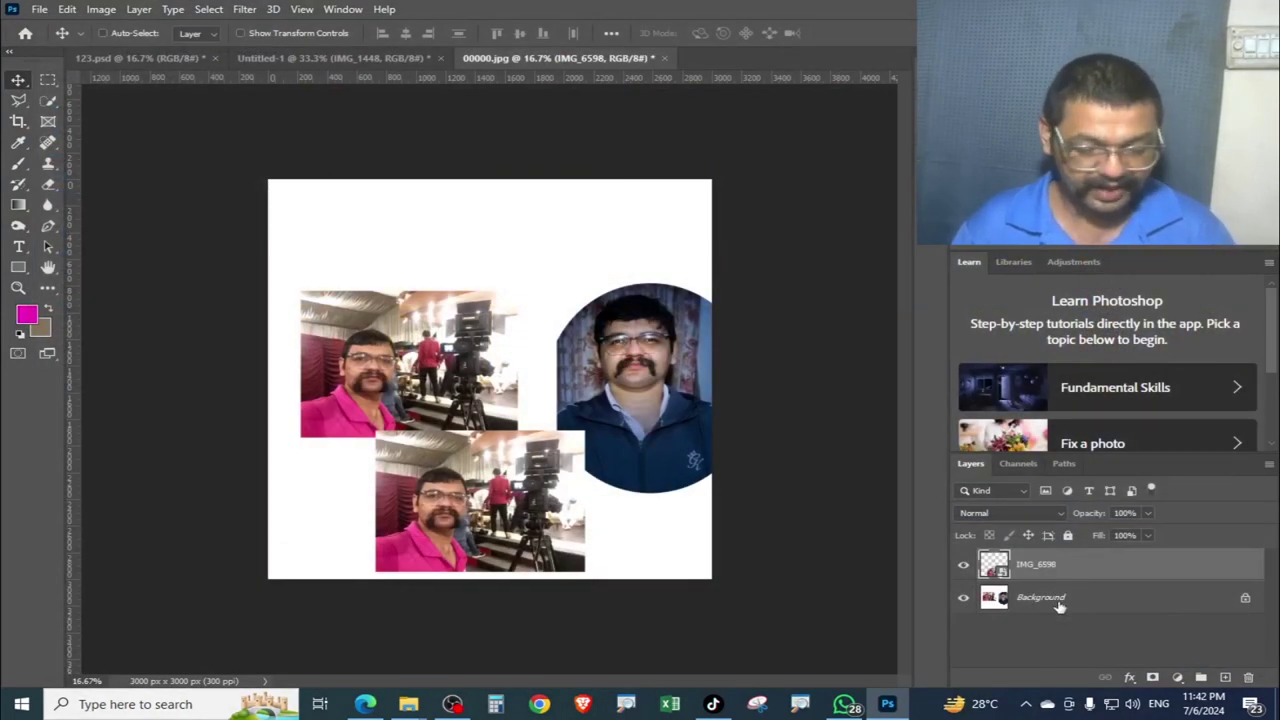
pyautogui.hotkey('ctrl', 'shift', 's')
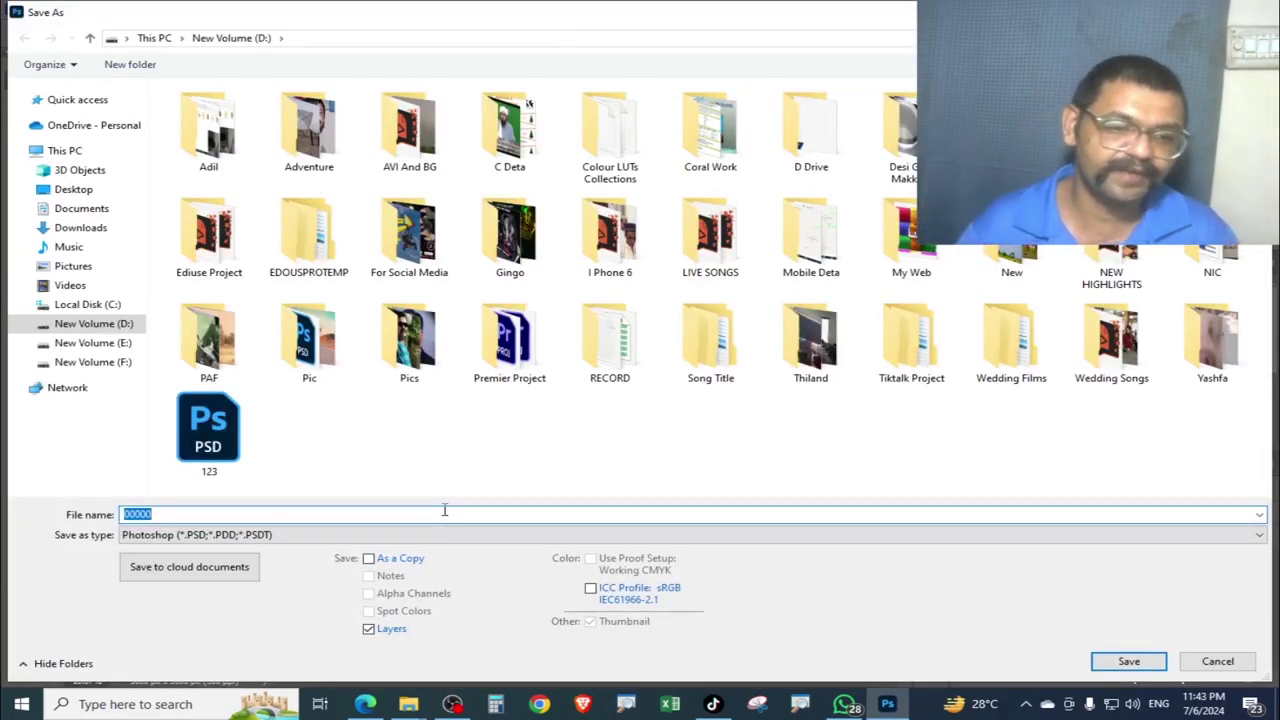
pyautogui.click(449, 535)
pyautogui.click(1106, 632)
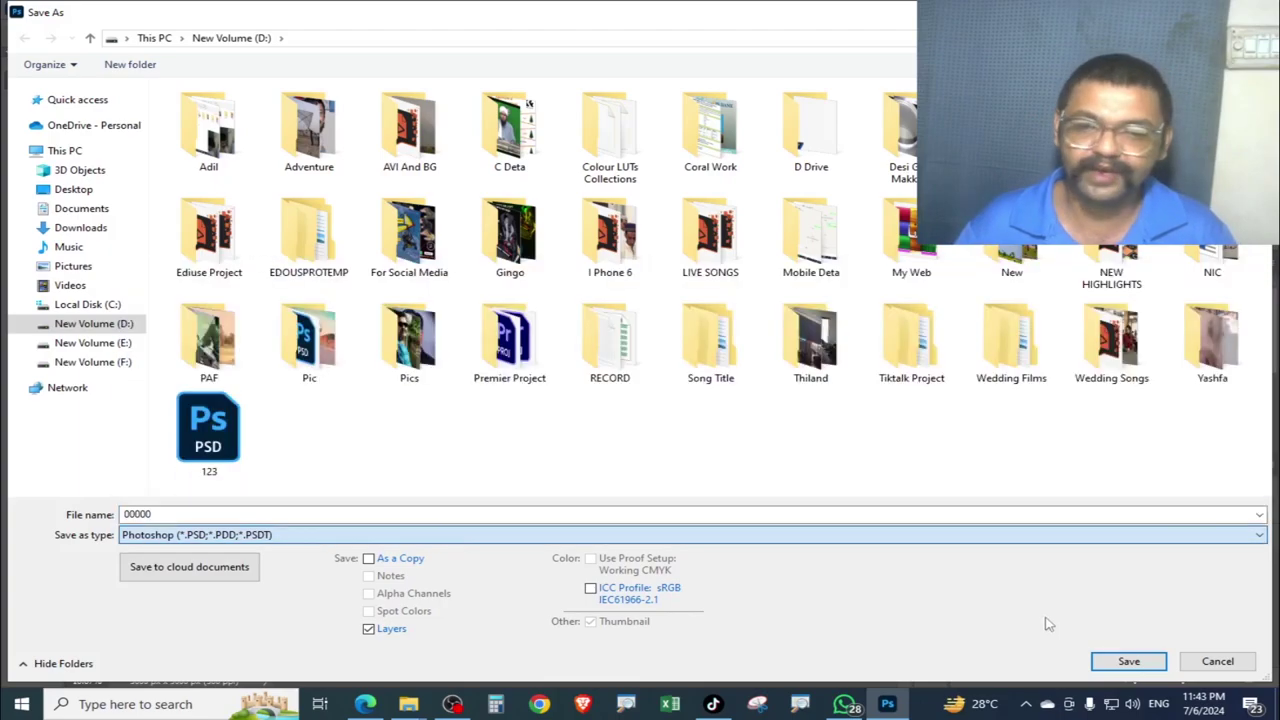
pyautogui.click(1218, 661)
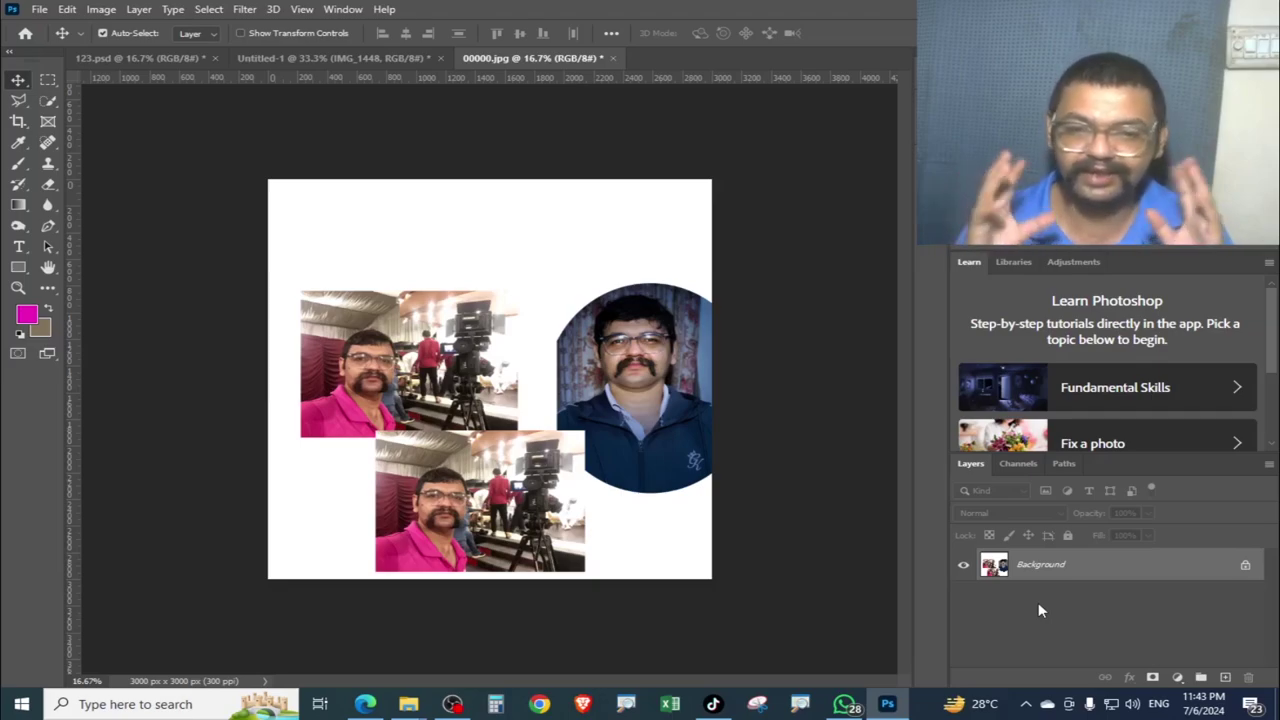
pyautogui.hotkey('ctrl', 'z')
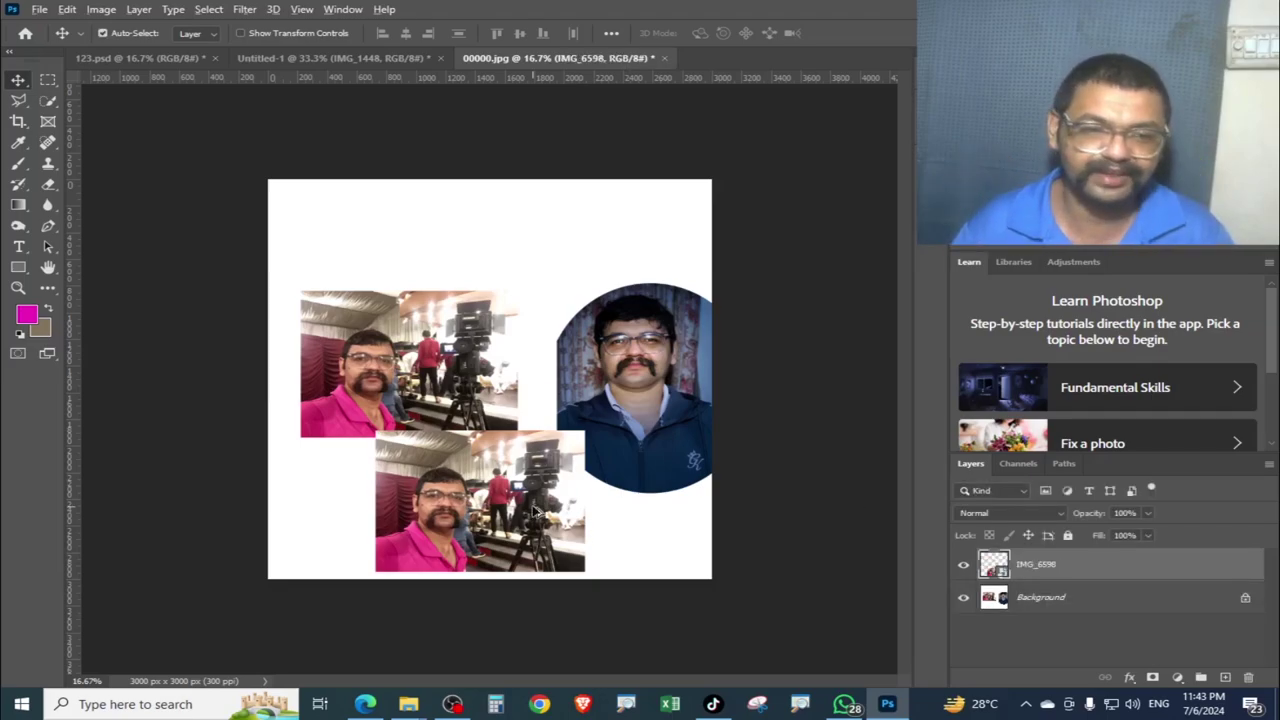
# Move a duplicate selfie toward the top centre and merge it with IMG_6598 copy 5.
pyautogui.moveTo(538, 512)
pyautogui.mouseDown()
pyautogui.moveTo(562, 362)
pyautogui.moveTo(292, 207)
pyautogui.moveTo(512, 307)
pyautogui.moveTo(420, 400)
pyautogui.moveTo(650, 425)
pyautogui.moveTo(580, 415)
pyautogui.mouseUp()
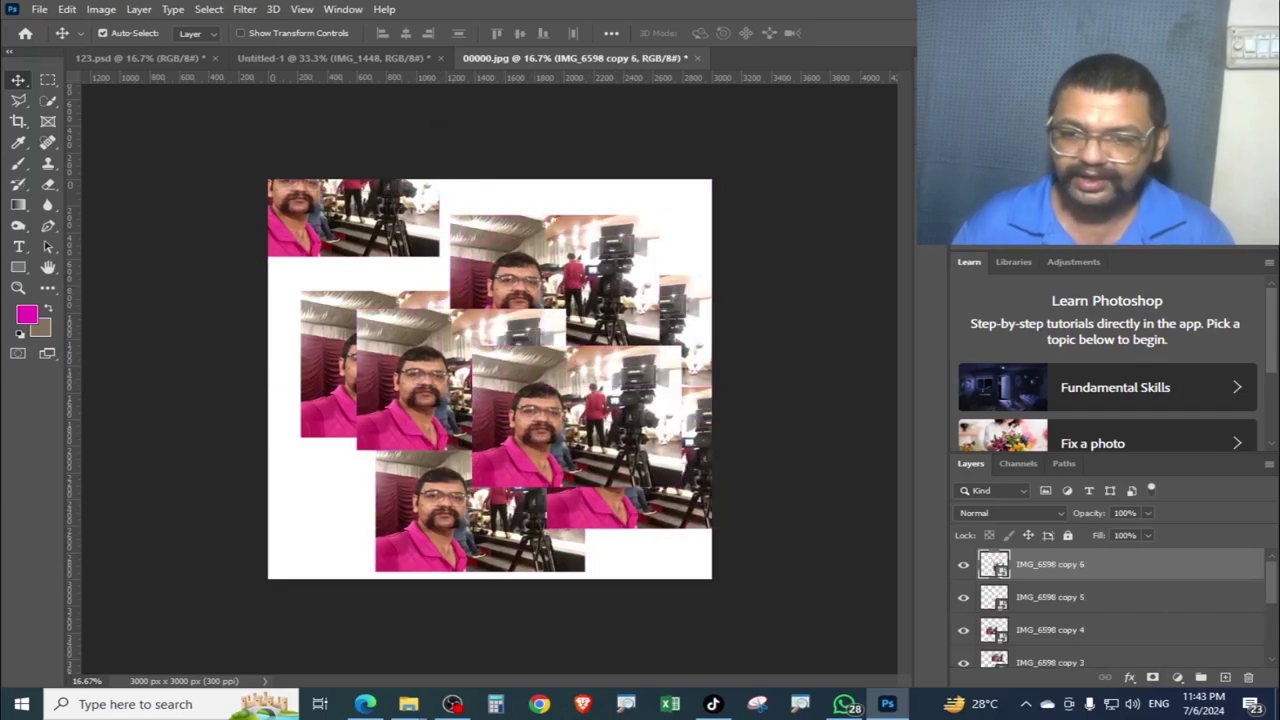
pyautogui.keyDown('ctrl'); pyautogui.click(1077, 598); pyautogui.keyUp('ctrl')
pyautogui.hotkey('ctrl', 'e')
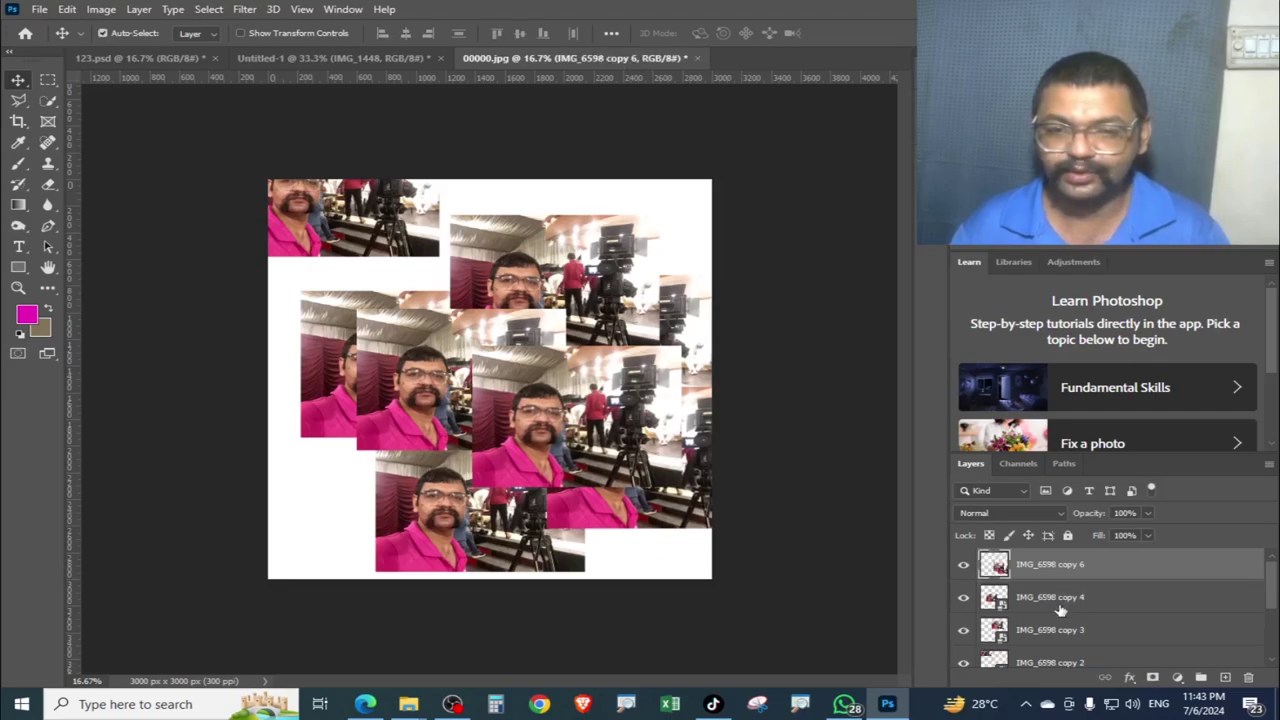
# Select IMG_6598 copy 6 through IMG_6598 and merge them into one layer.
pyautogui.moveTo(1268, 597); pyautogui.dragTo(1262, 651)
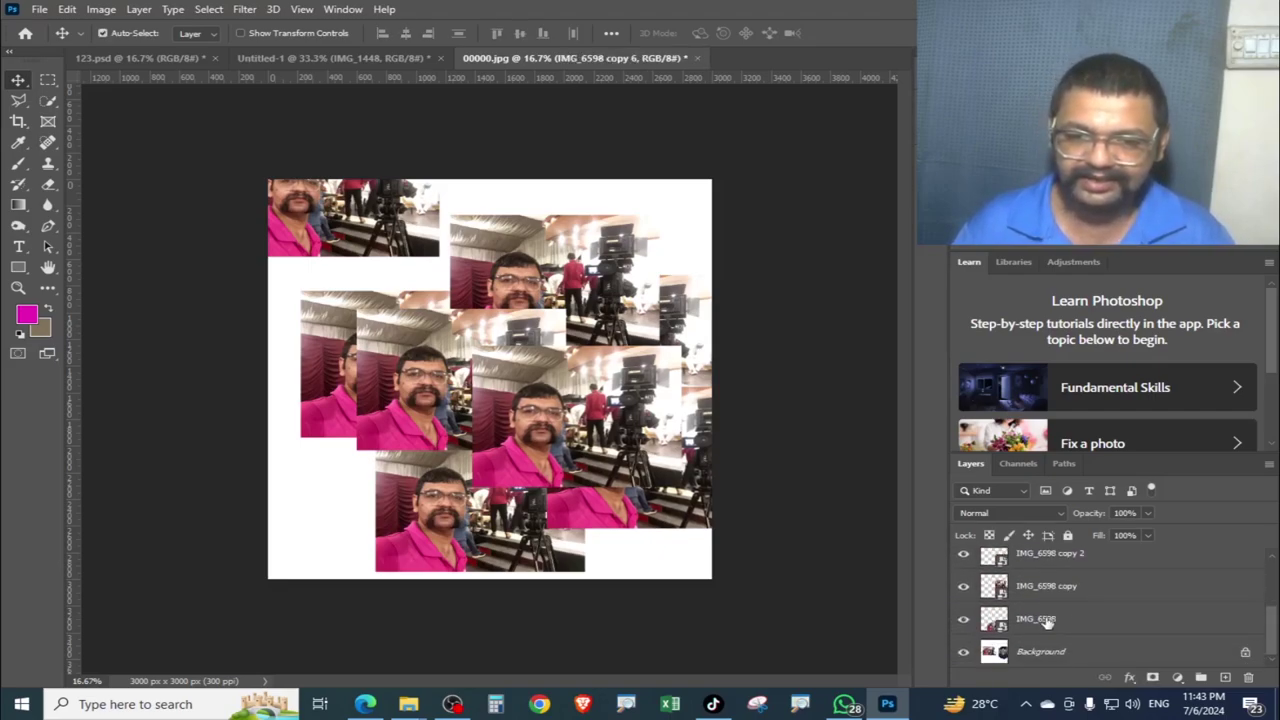
pyautogui.keyDown('shift'); pyautogui.click(1045, 620); pyautogui.keyUp('shift')
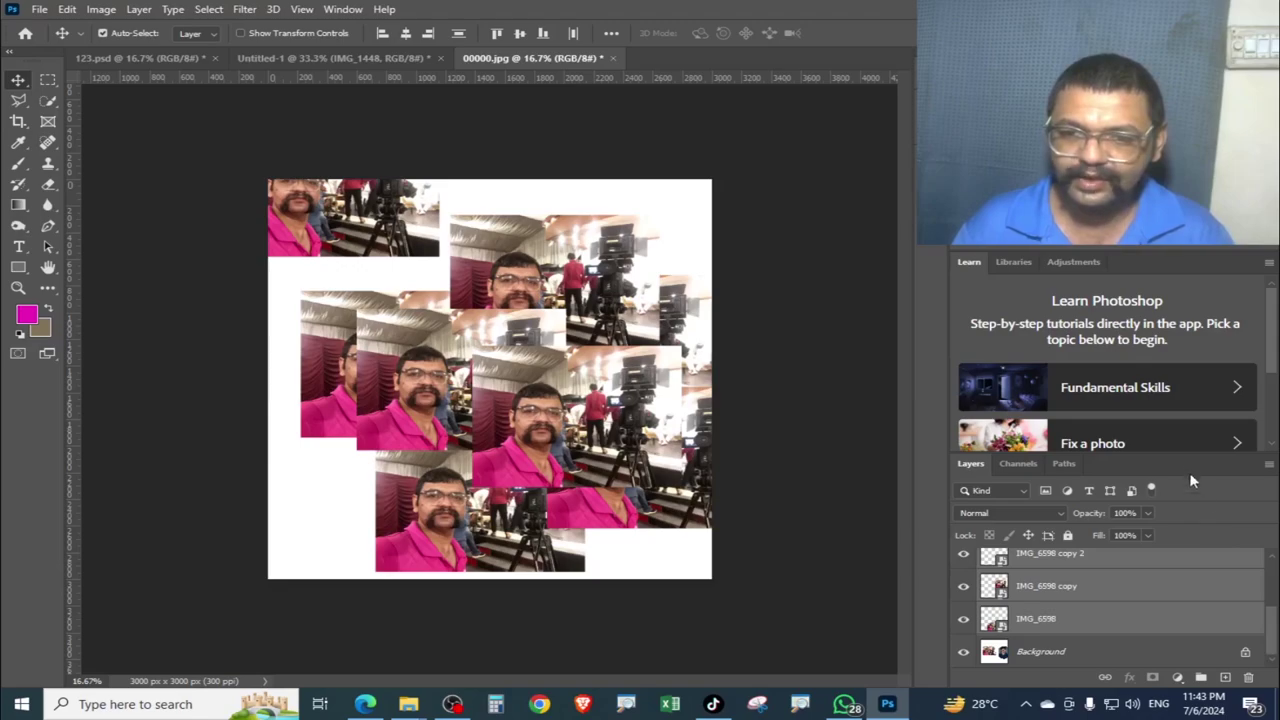
pyautogui.moveTo(1182, 454); pyautogui.dragTo(1171, 257)
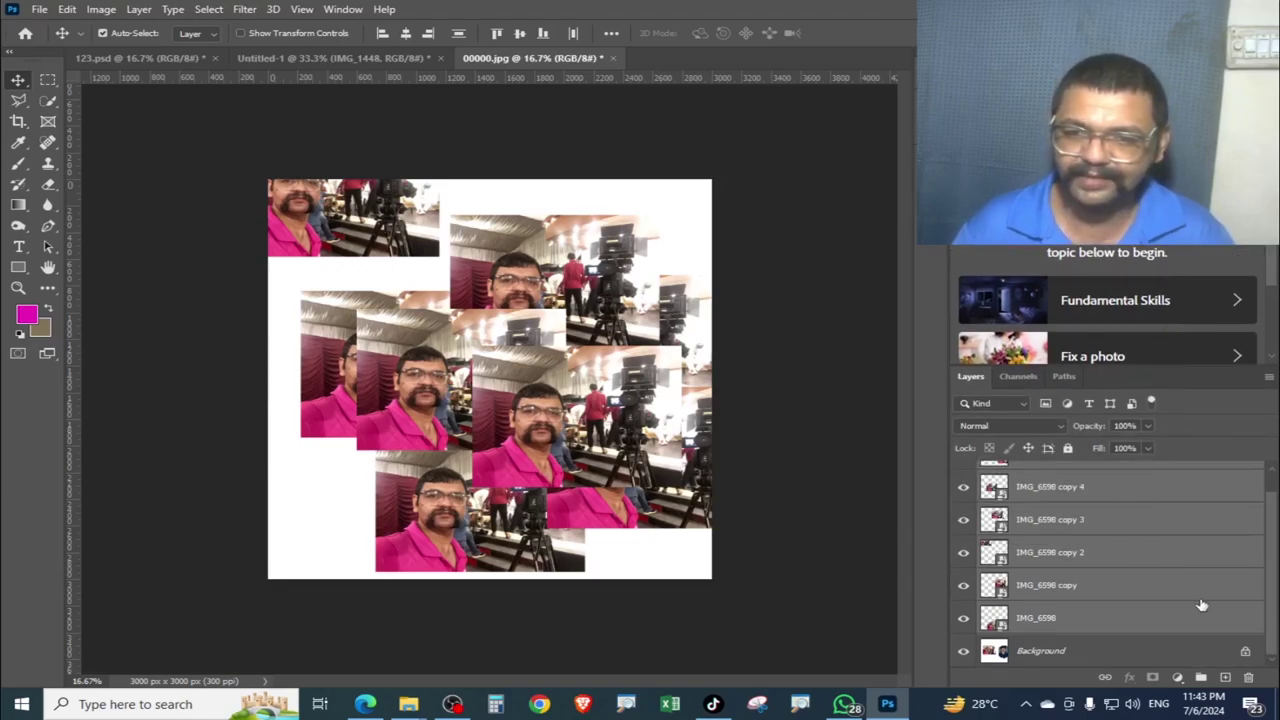
pyautogui.moveTo(1270, 607); pyautogui.dragTo(1276, 544)
pyautogui.click(1119, 490)
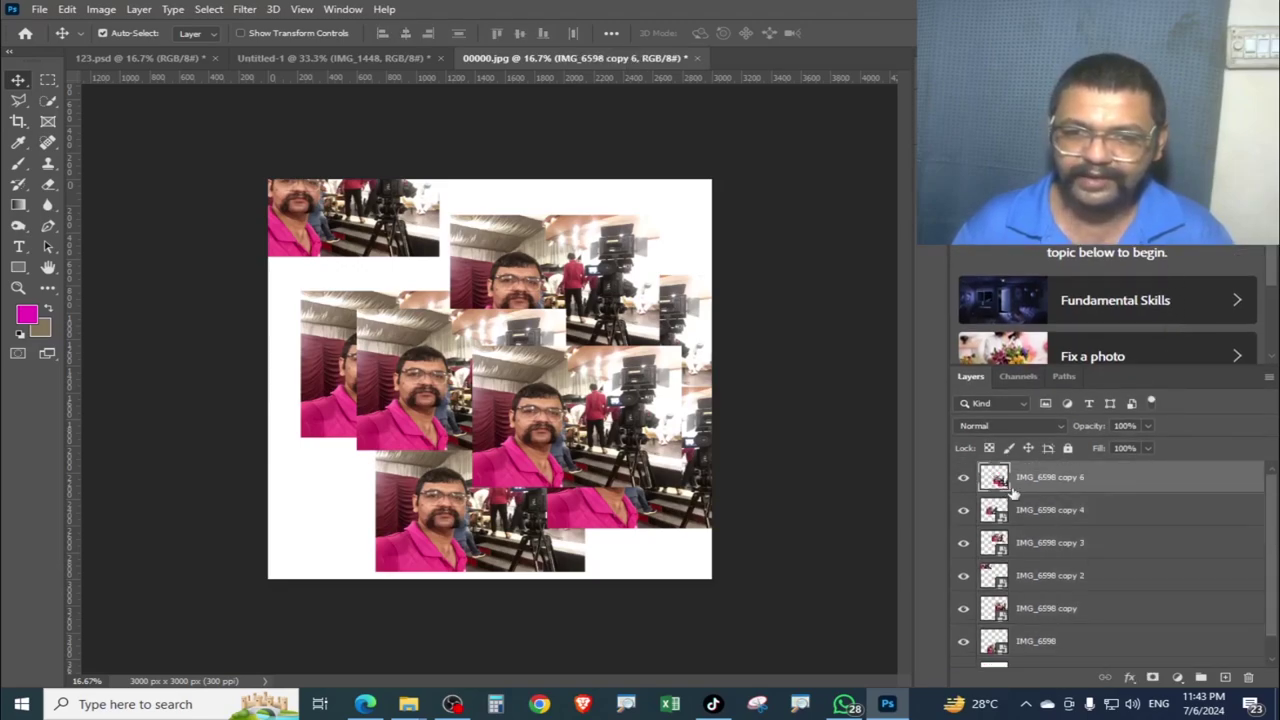
pyautogui.keyDown('shift'); pyautogui.click(1045, 649); pyautogui.keyUp('shift')
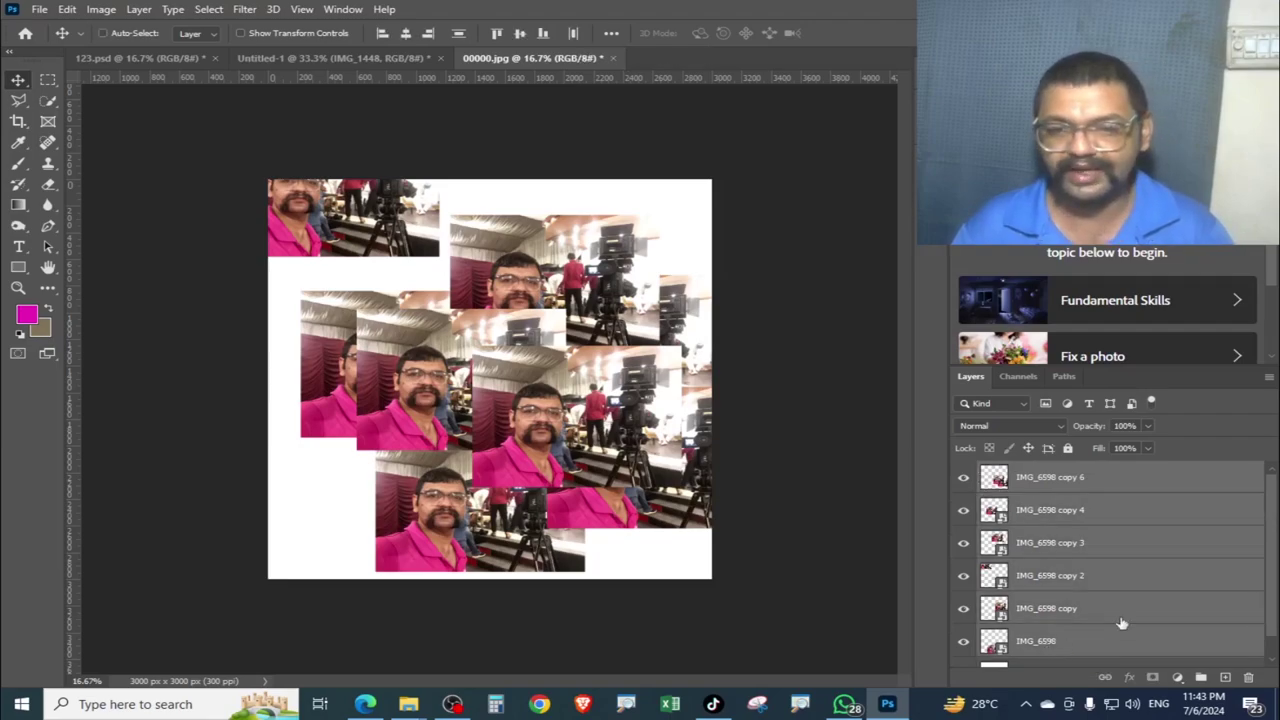
pyautogui.hotkey('ctrl', 'e')
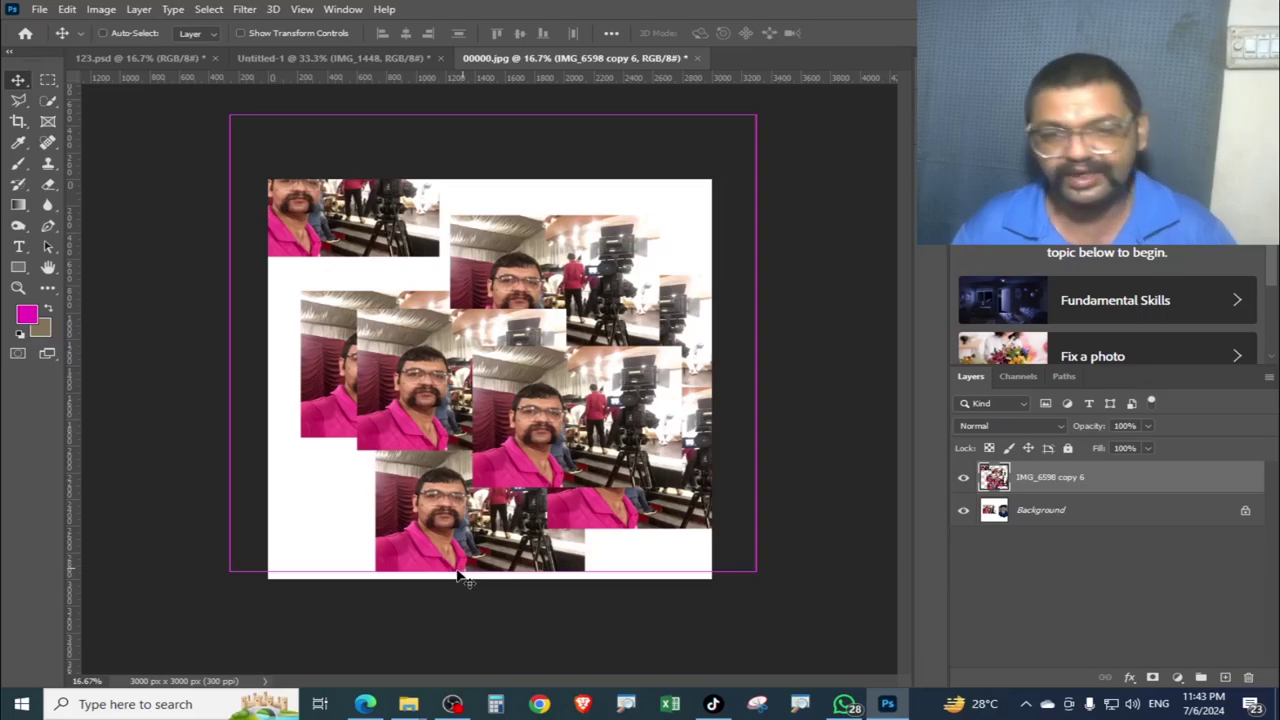
# Skip Save As, merge the collage layer into Background, and save it as 00000.jpg.
pyautogui.hotkey('ctrl', 'shift', 's')
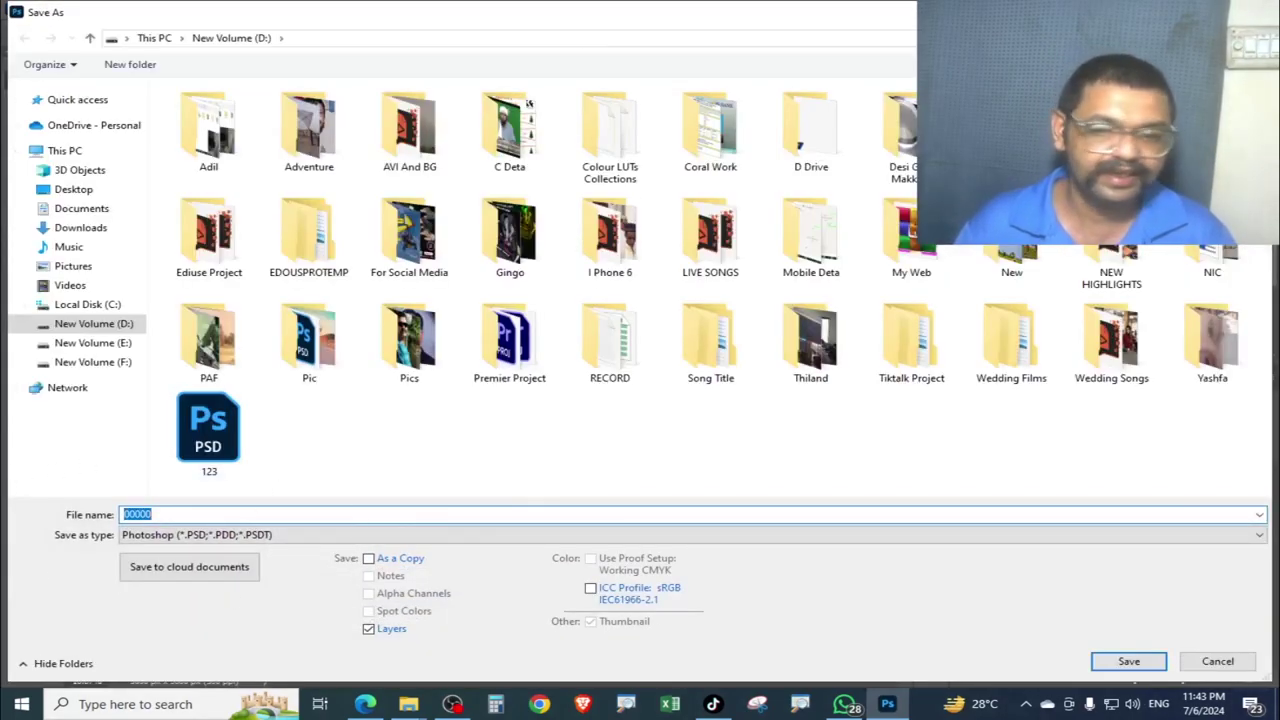
pyautogui.press('Escape')
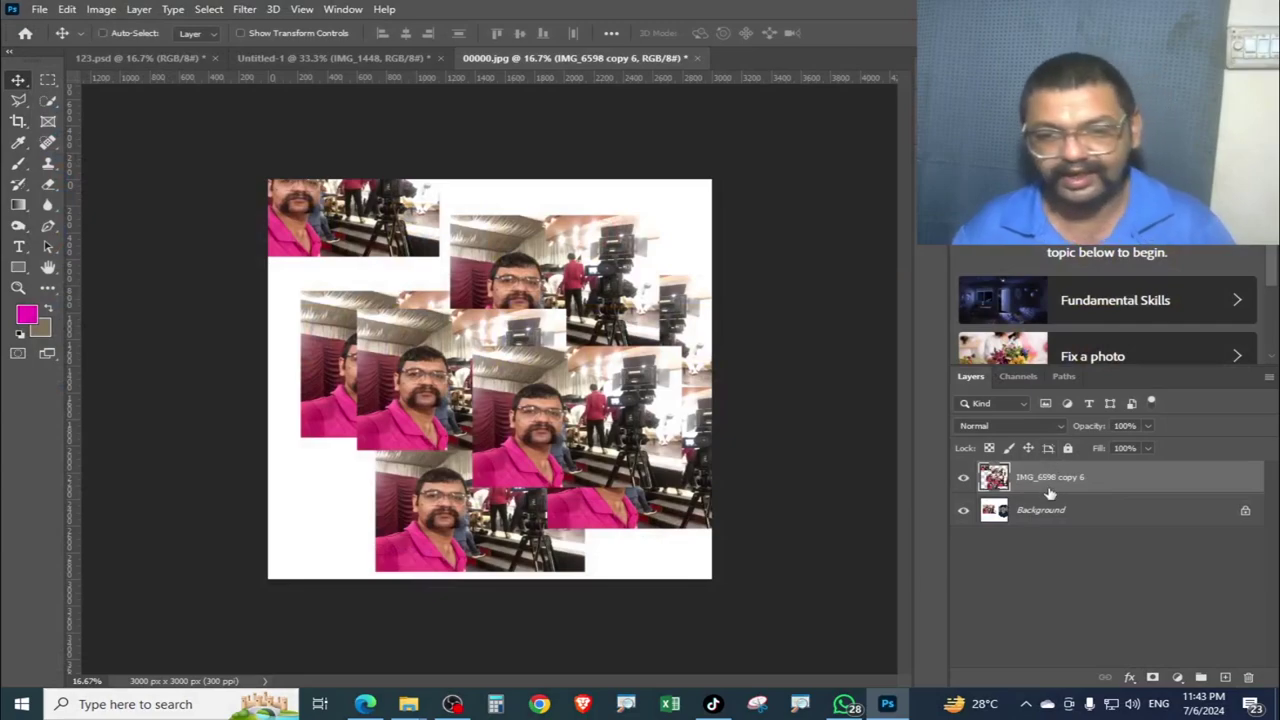
pyautogui.hotkey('ctrl', 'e')
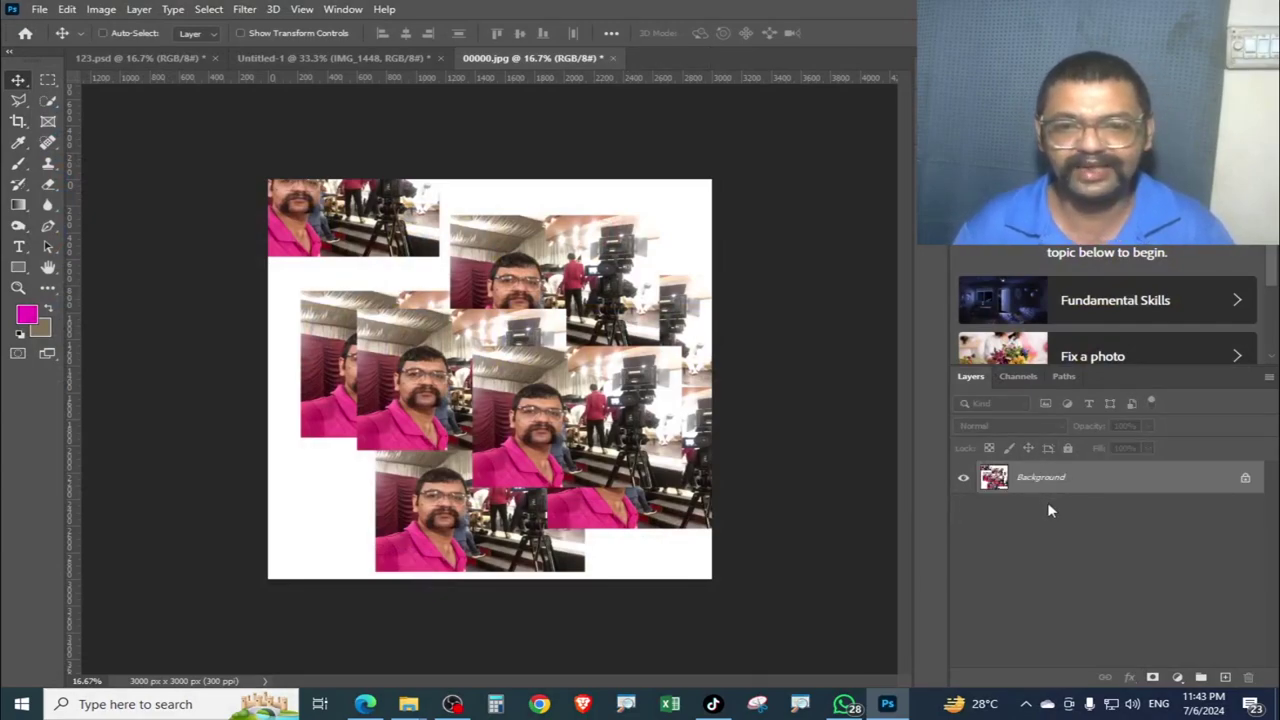
pyautogui.hotkey('ctrl', 's')
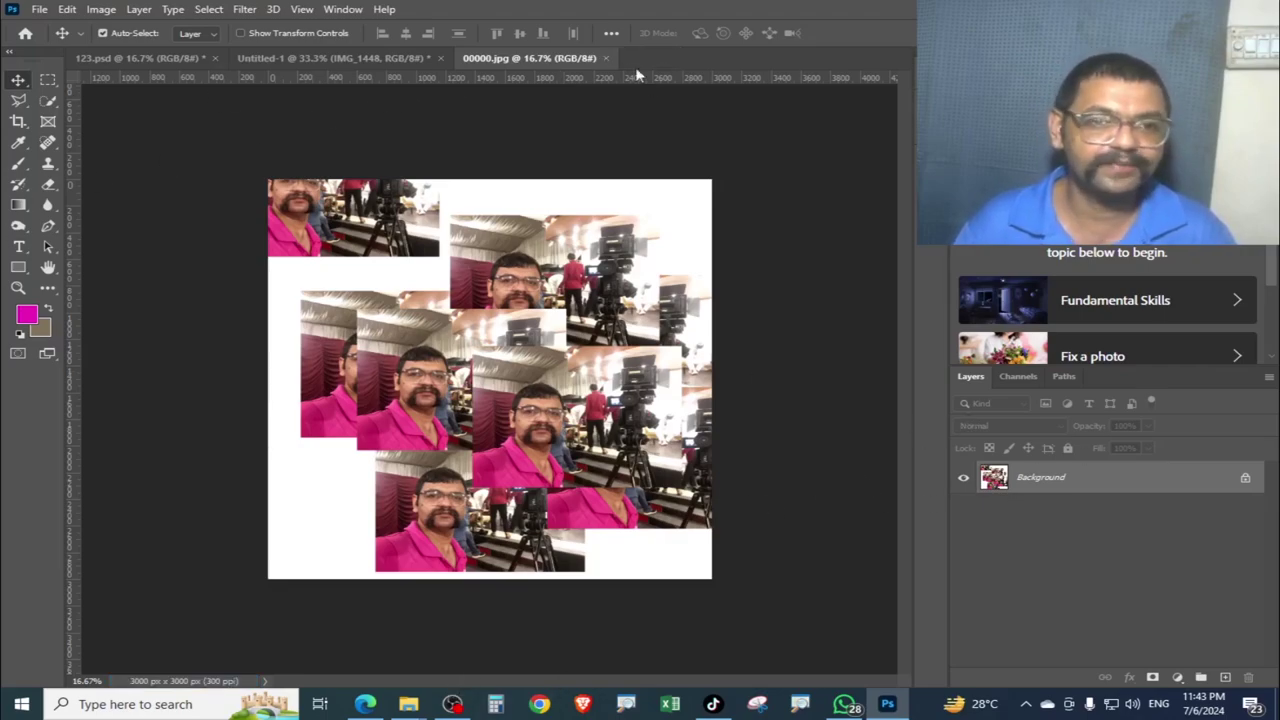
# Preview the saved 00000.jpg in Windows Photos from the drive D folder, then return to Photoshop.
pyautogui.click(408, 704)
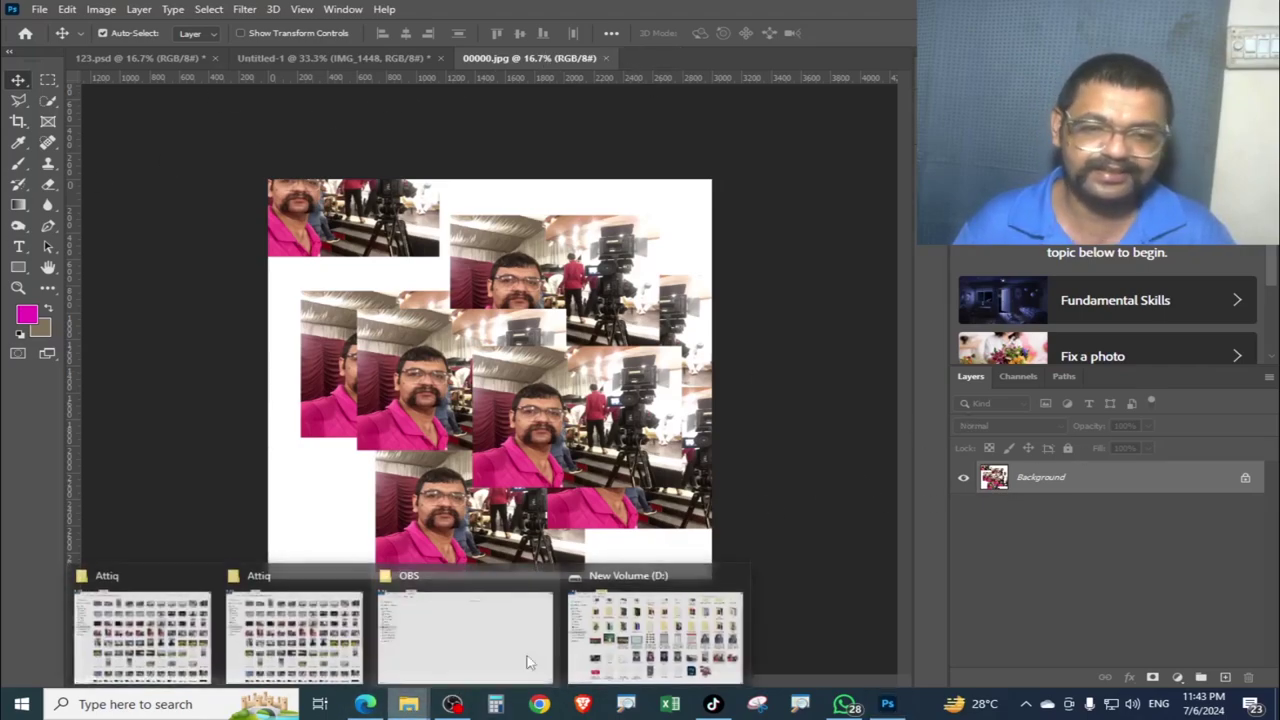
pyautogui.click(663, 625)
pyautogui.doubleClick(1003, 595)
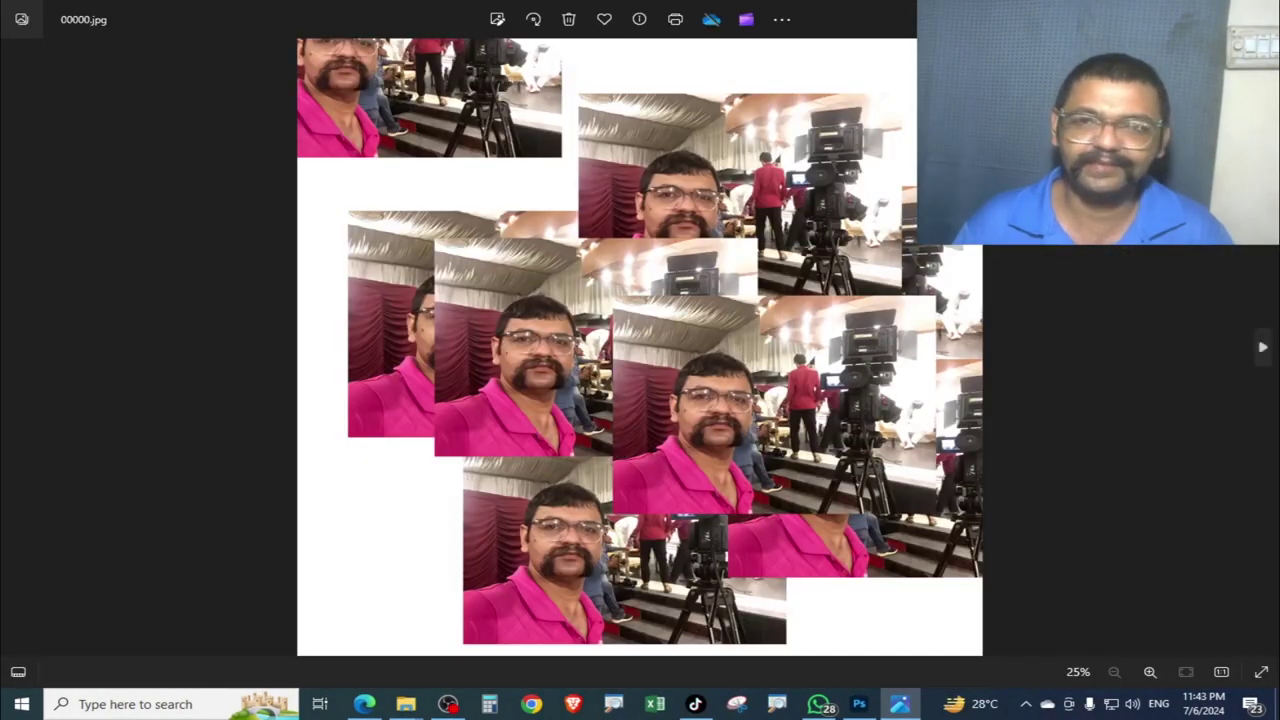
pyautogui.hotkey('alt', 'F4')
pyautogui.click(859, 704)
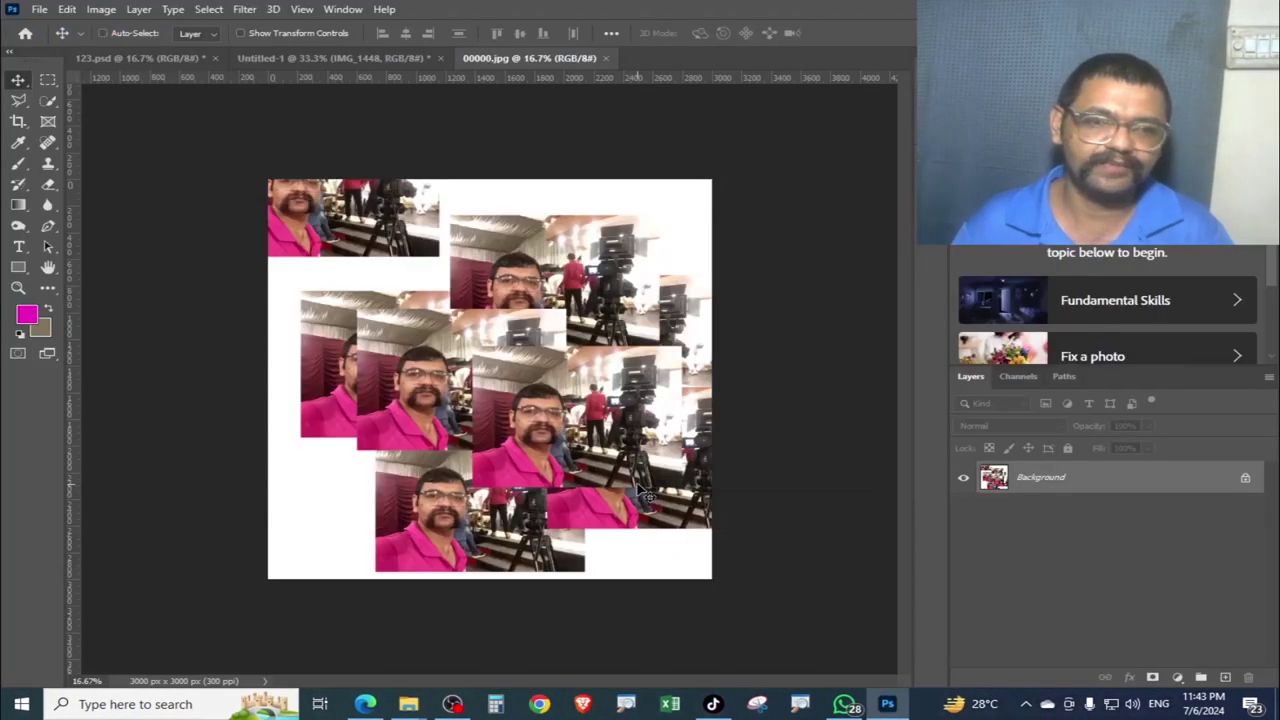
# Undo twice to restore the three IMG_6598 selfie layers above the Background.
pyautogui.hotkey('ctrl', 'z')
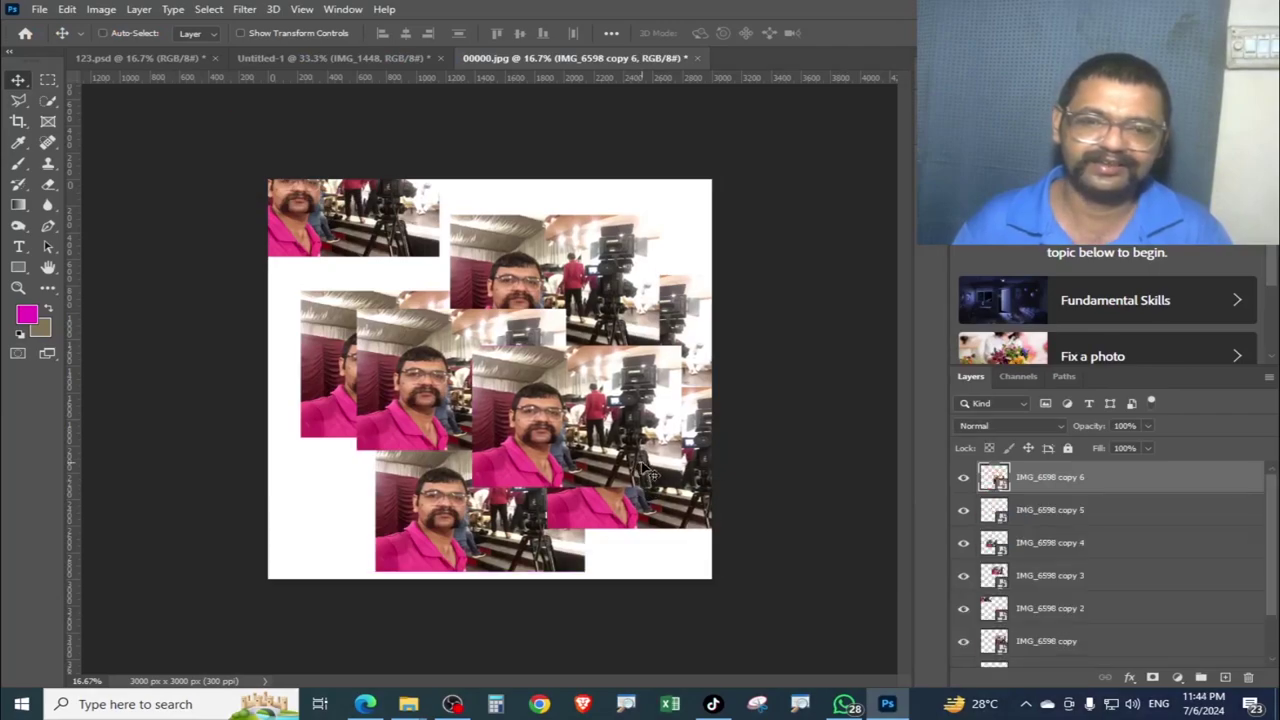
pyautogui.hotkey('ctrl', 'z')
pyautogui.hotkey('ctrl', 'z')
pyautogui.hotkey('ctrl', 'z')
pyautogui.hotkey('ctrl', 'z')
pyautogui.hotkey('ctrl', 'z')
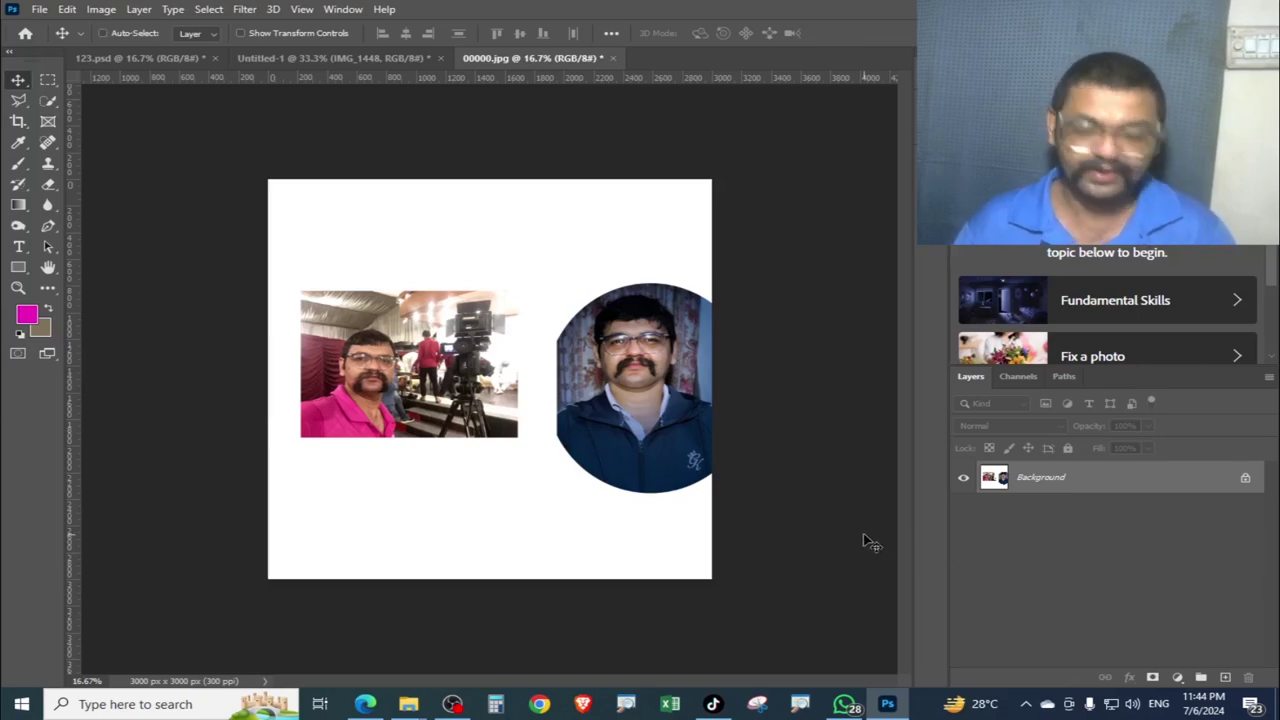
pyautogui.press('ctrl')
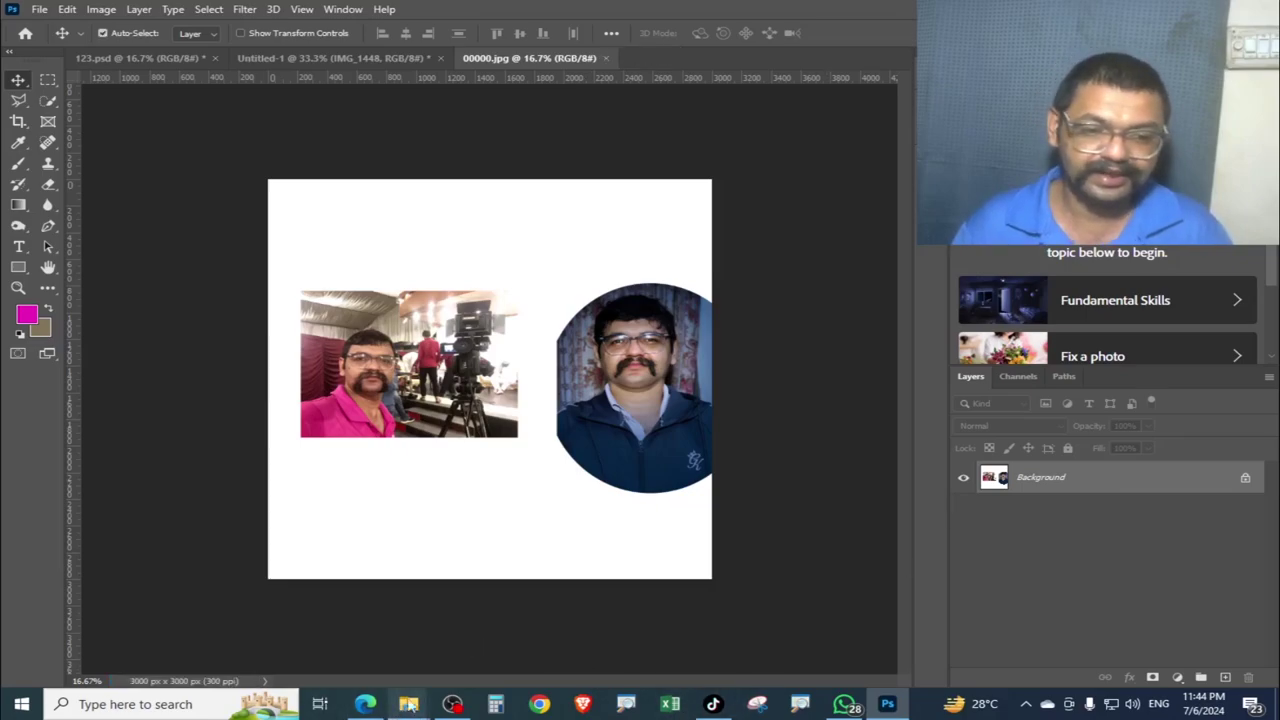
# View 00000.jpg in Windows Photos once more before switching back to Photoshop.
pyautogui.click(657, 615)
pyautogui.doubleClick(1005, 600)
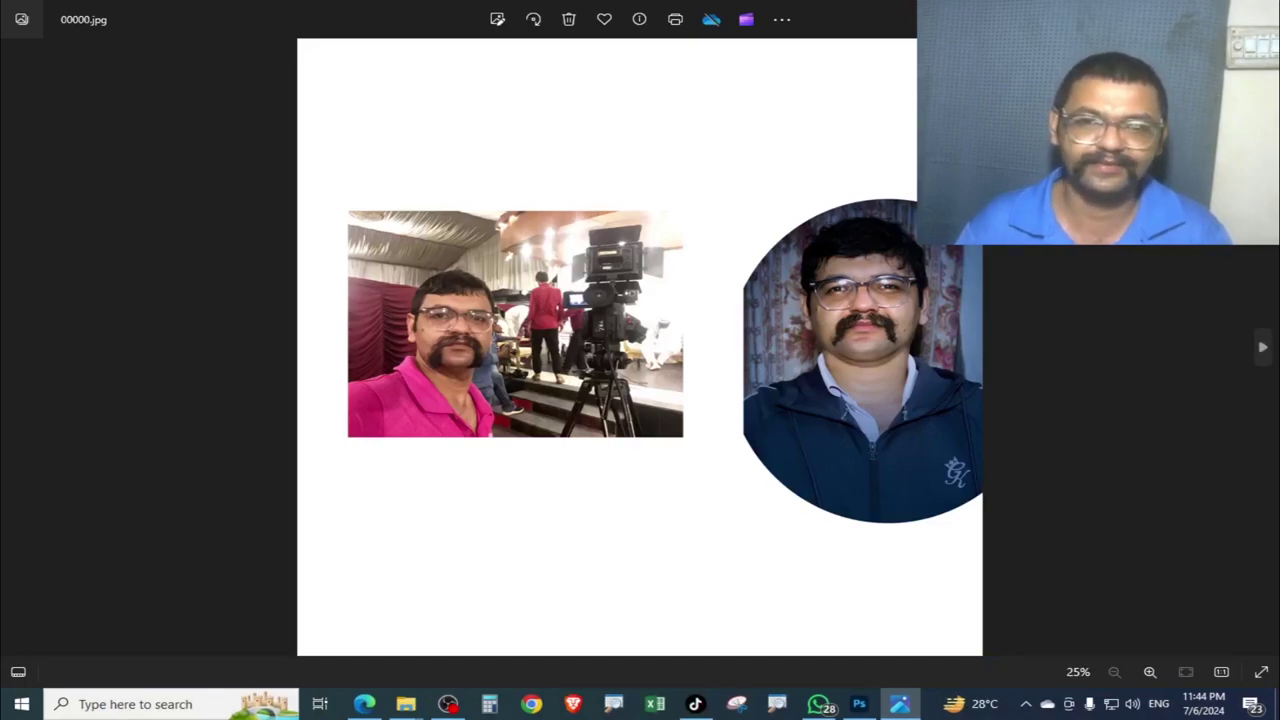
pyautogui.hotkey('alt', 'F4')
pyautogui.hotkey('alt', 'Tab')
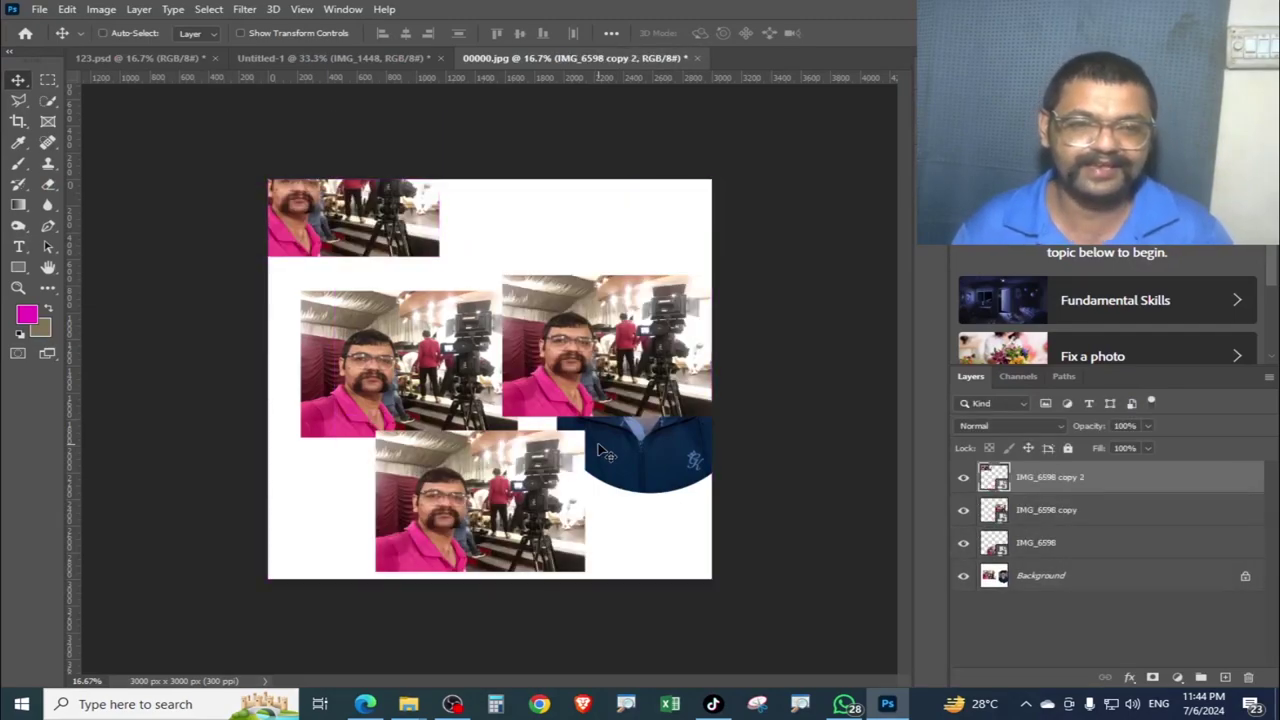
# Select the layers from IMG_6598 copy 2 down to Background and merge them into one.
pyautogui.keyDown('shift'); pyautogui.click(1060, 594); pyautogui.keyUp('shift')
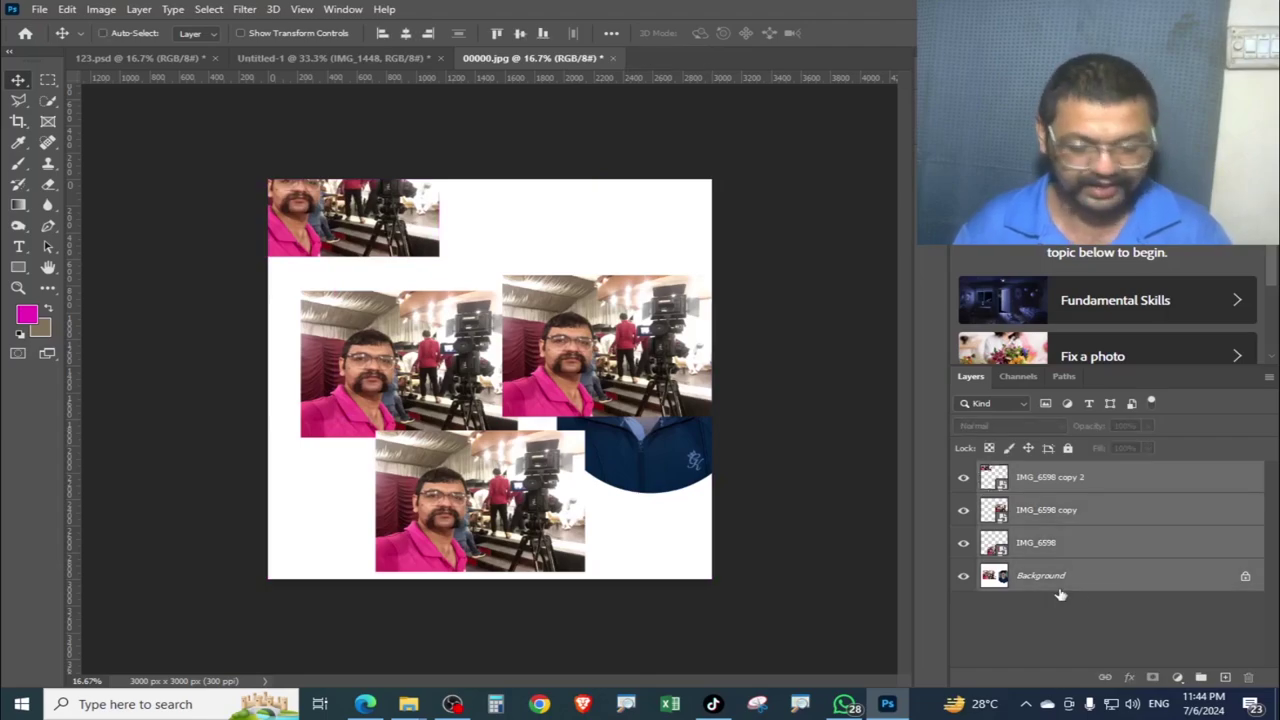
pyautogui.click(1068, 481)
pyautogui.keyDown('shift'); pyautogui.click(1050, 578); pyautogui.keyUp('shift')
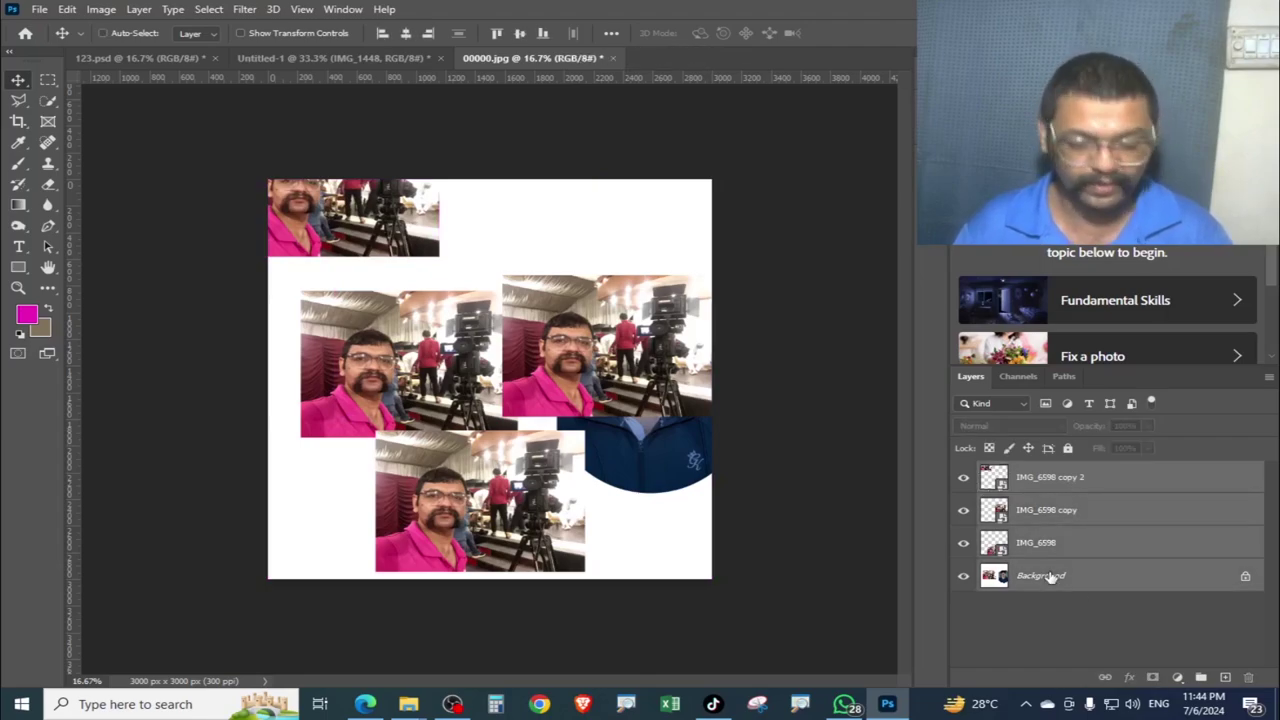
pyautogui.hotkey('ctrl', 'e')
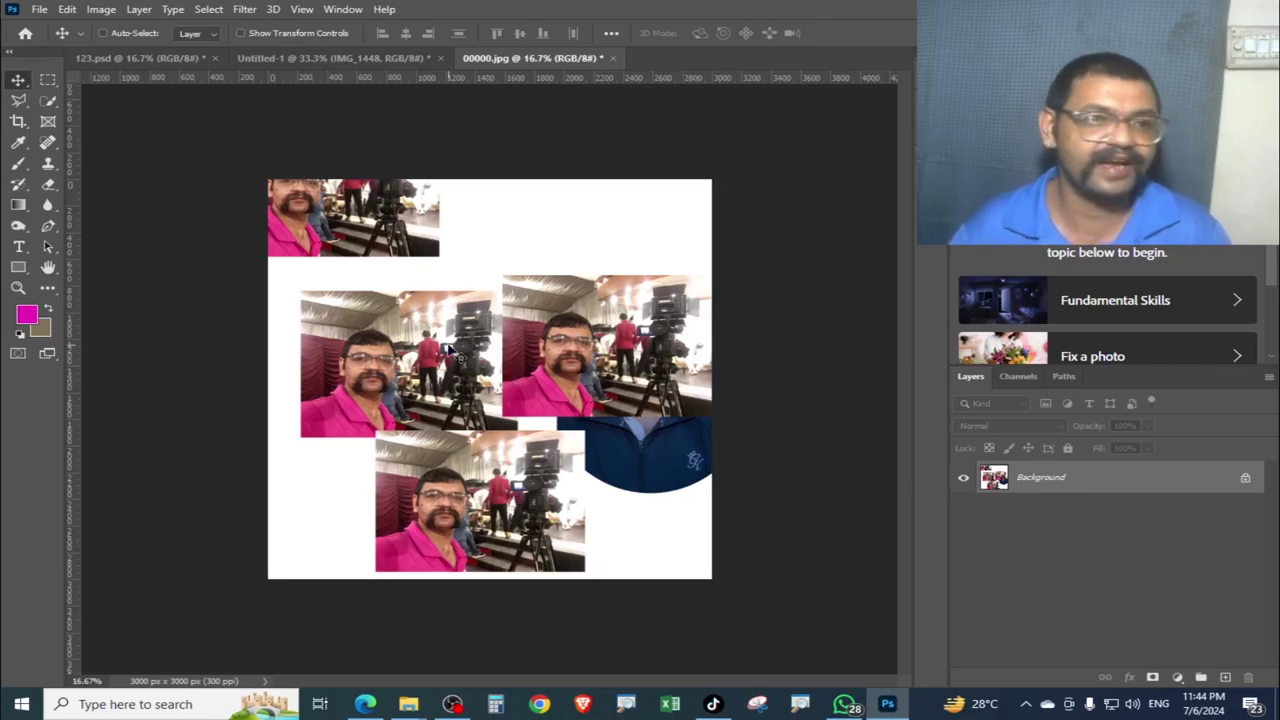
# Save the flattened collage as a new JPEG named 00000011.jpg.
pyautogui.click(40, 9)
pyautogui.click(118, 203)
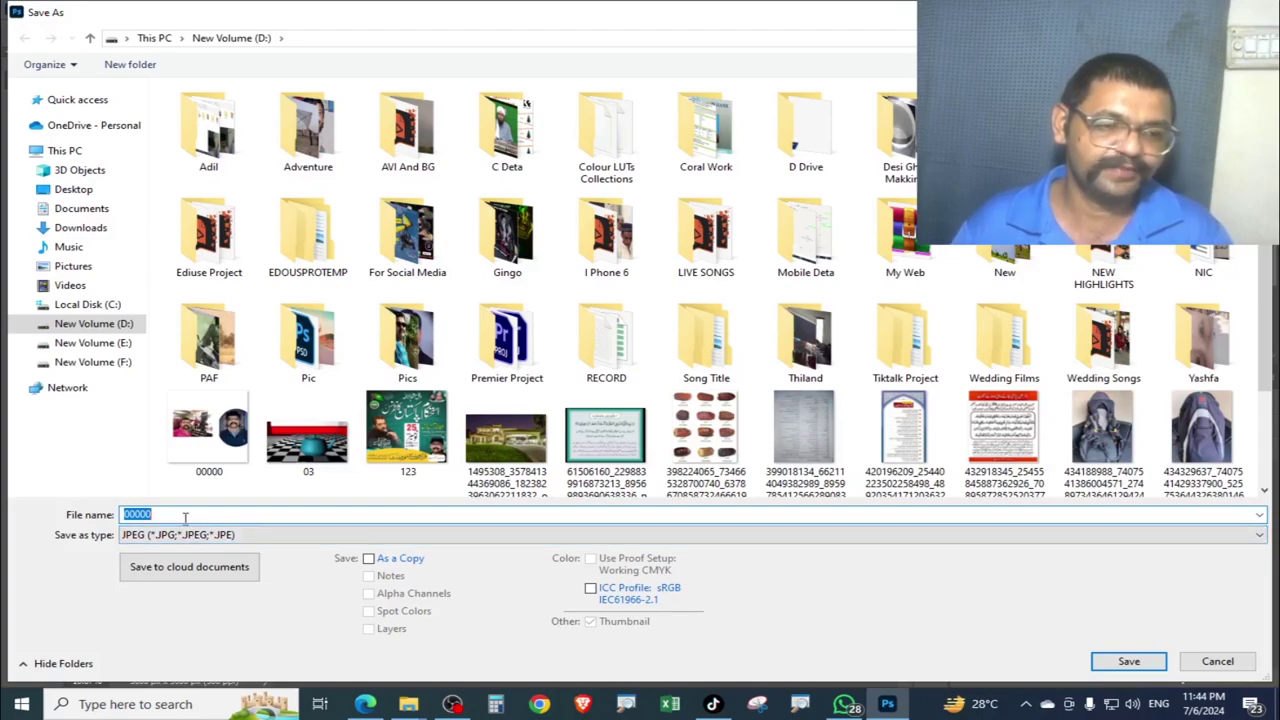
pyautogui.click(165, 514)
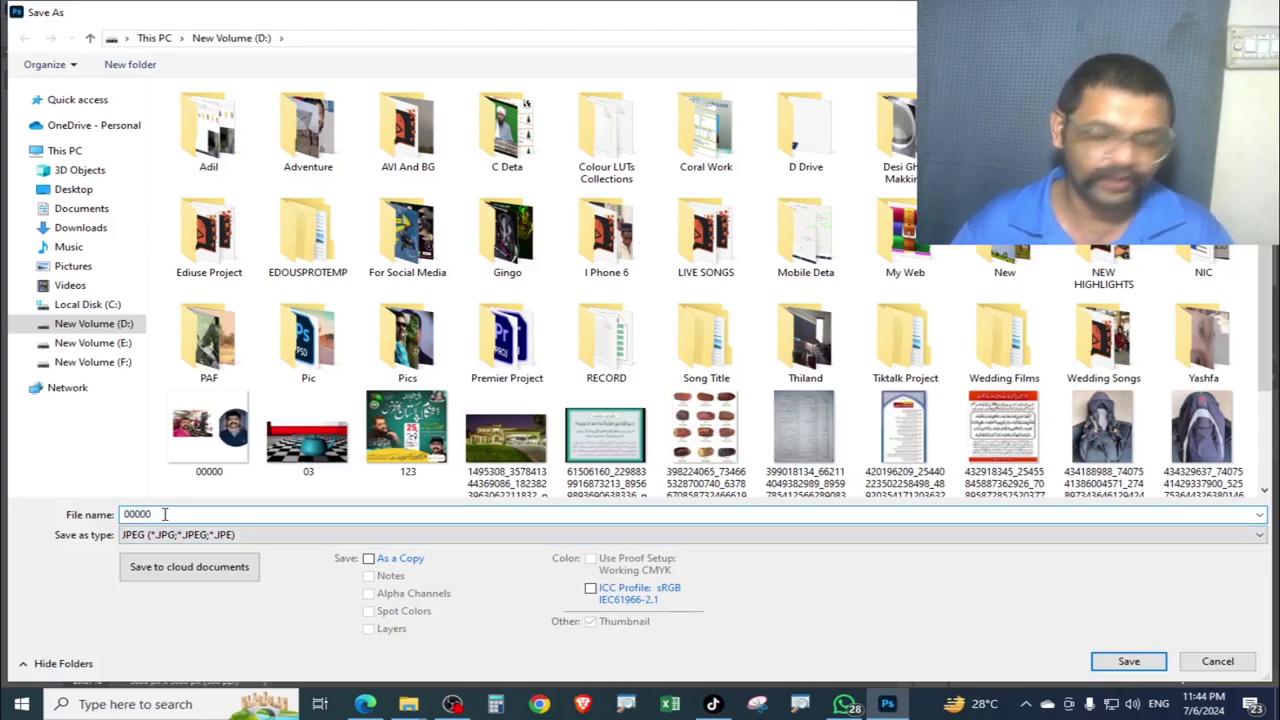
pyautogui.write('011')
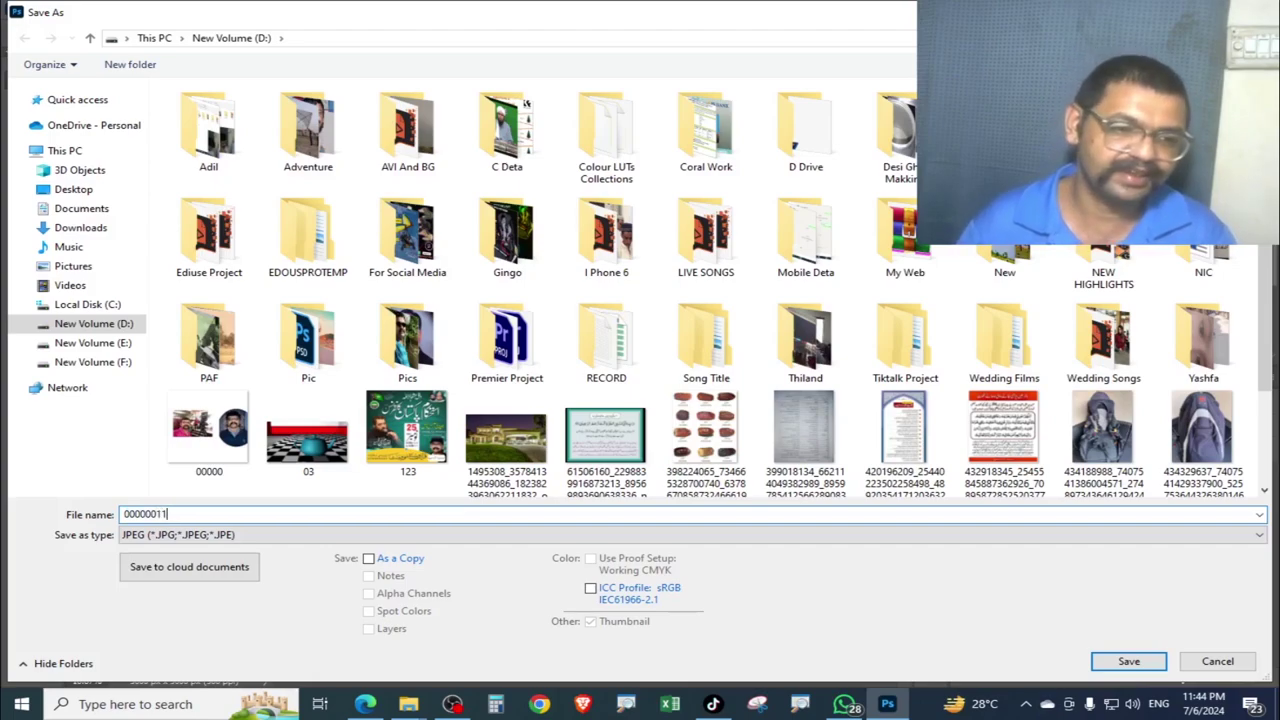
pyautogui.press('Return')
pyautogui.press('Return')
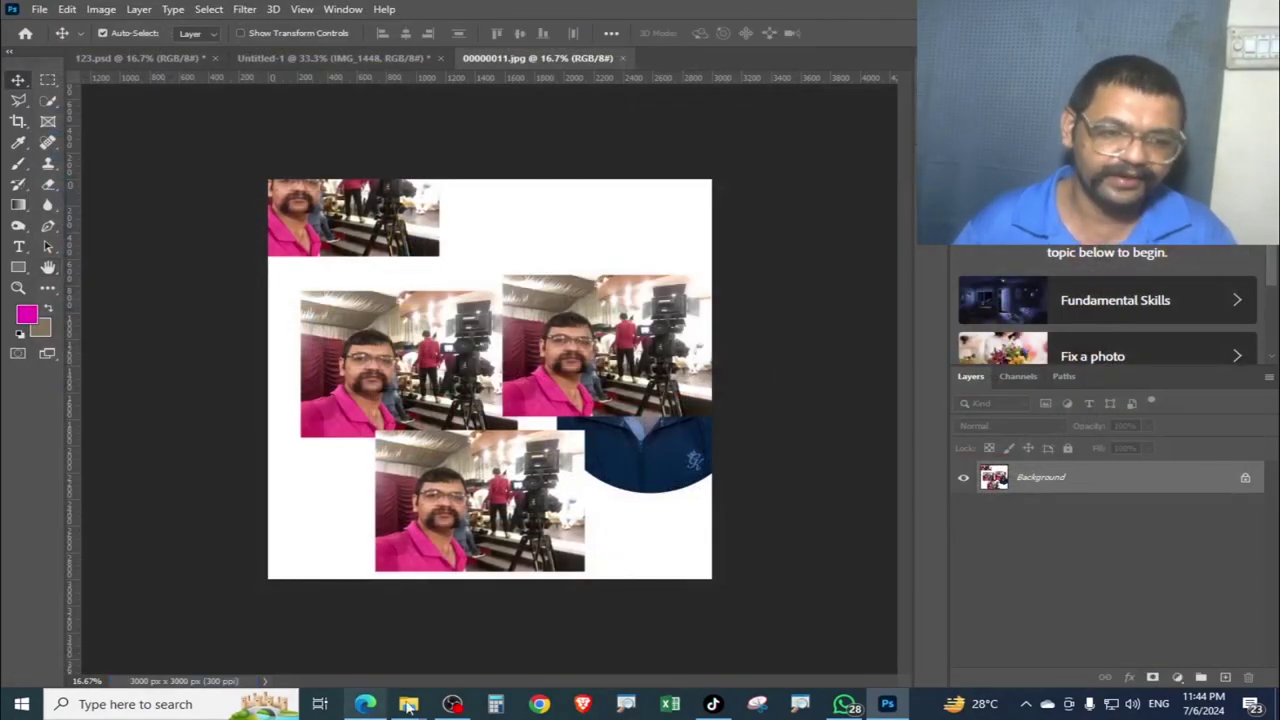
pyautogui.click(655, 640)
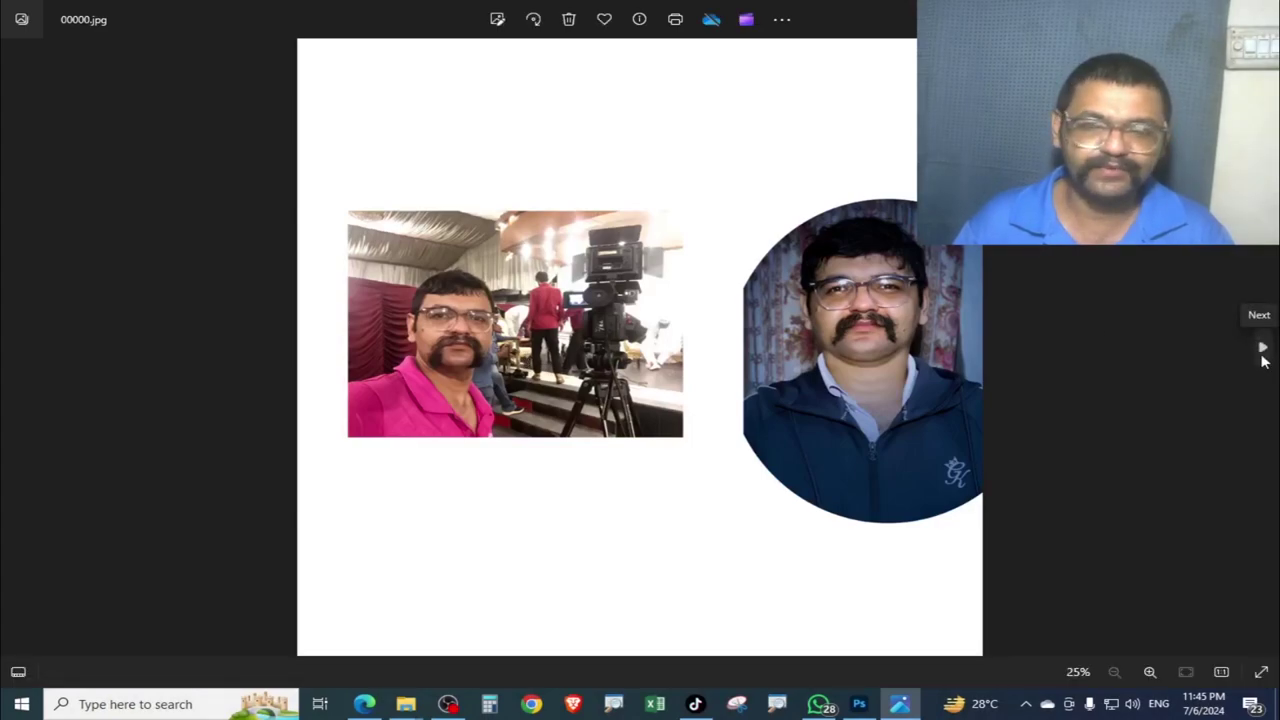
pyautogui.click(1263, 356)
pyautogui.click(1262, 360)
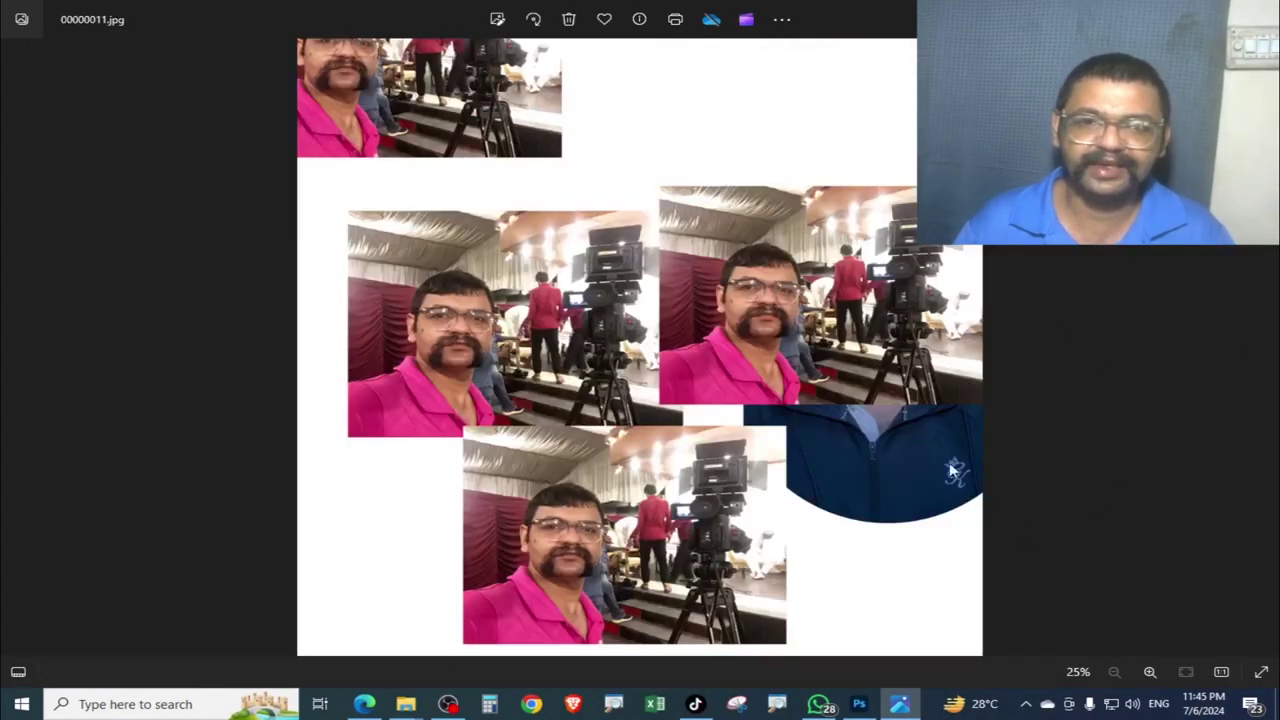
pyautogui.click(859, 704)
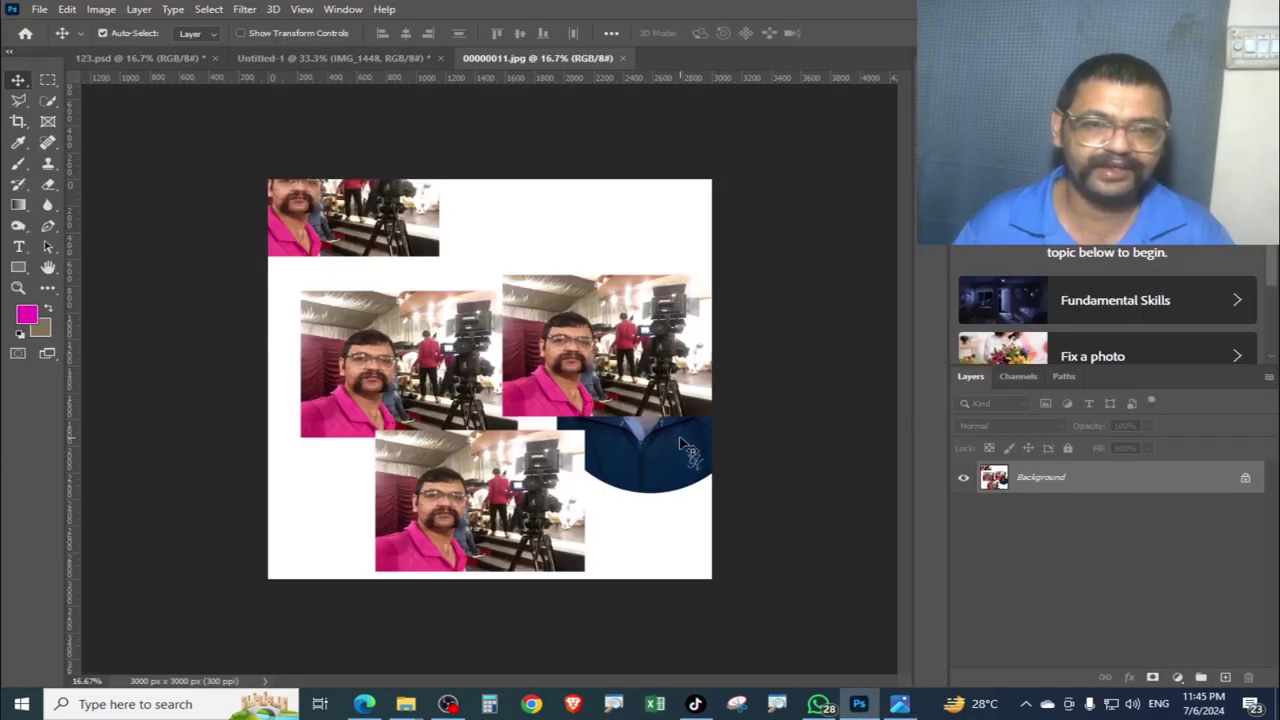